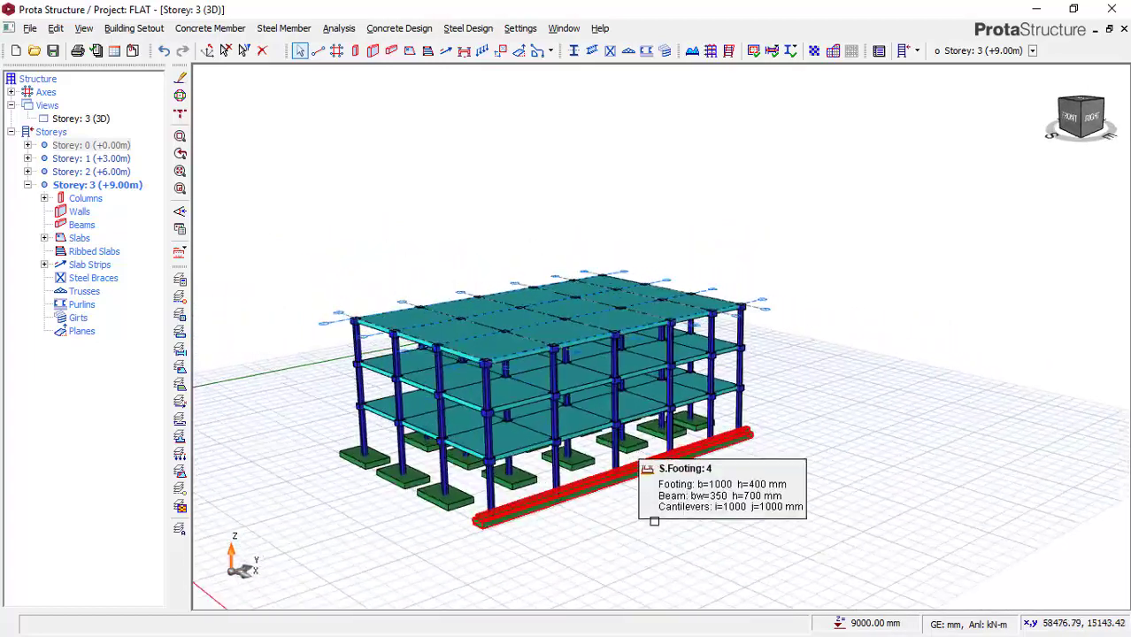
mouse_move(626, 492)
middle_mouse_down()
mouse_move(669, 499)
mouse_move(647, 488)
middle_mouse_up()
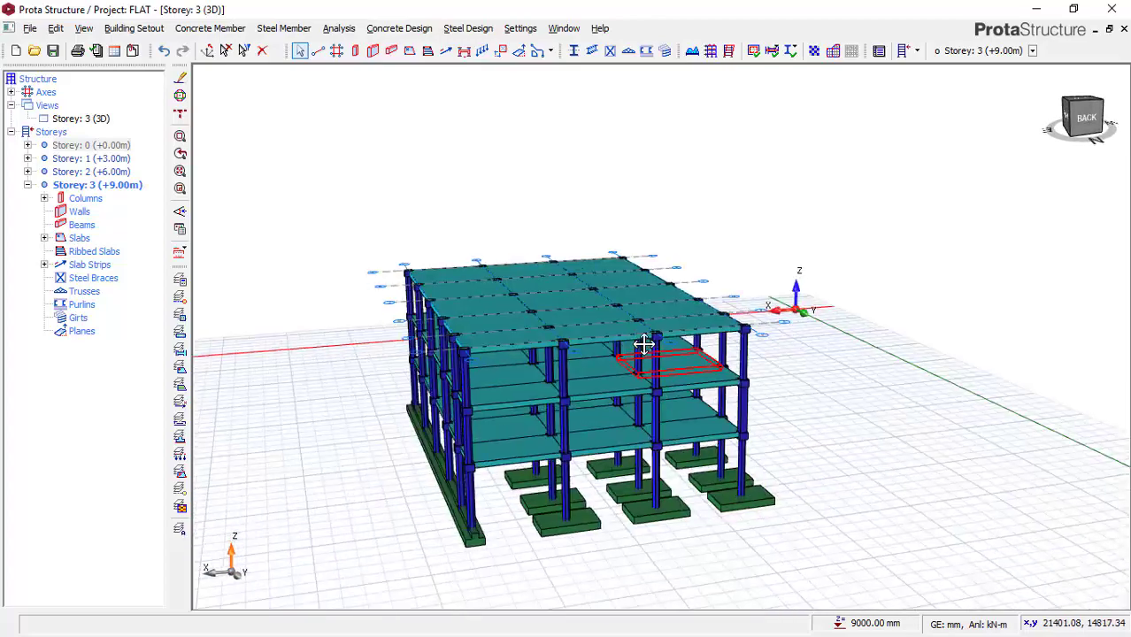
scroll(647, 423, "up", 5)
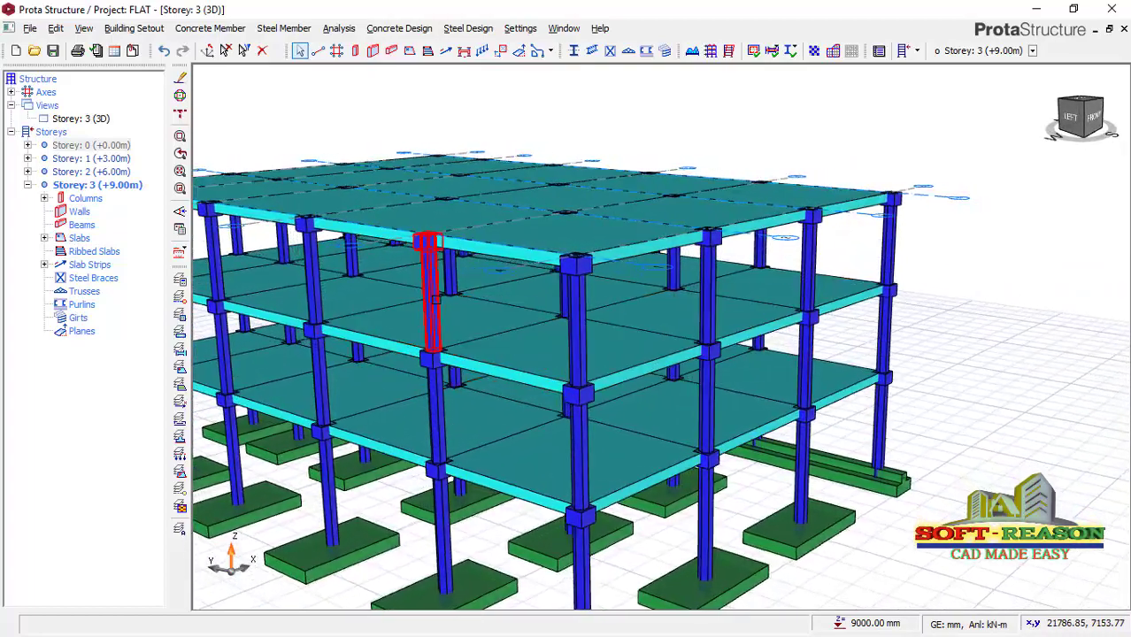
left_click(453, 301)
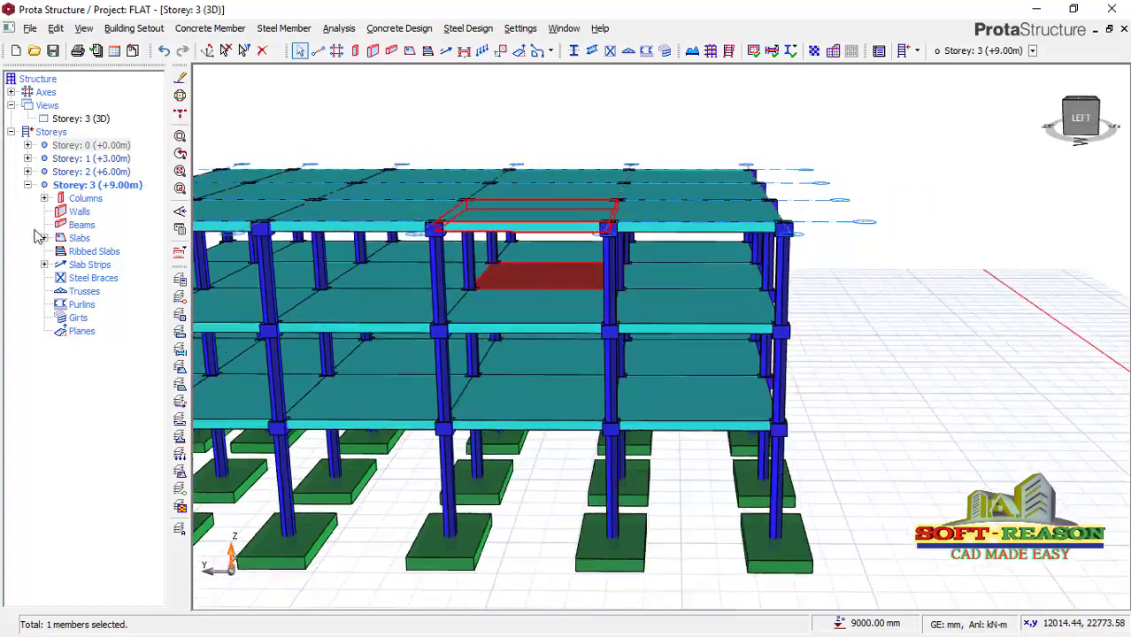
- Remove the column drop panel from corner column 3C1 on Storey 3 and close its properties
left_click(44, 198)
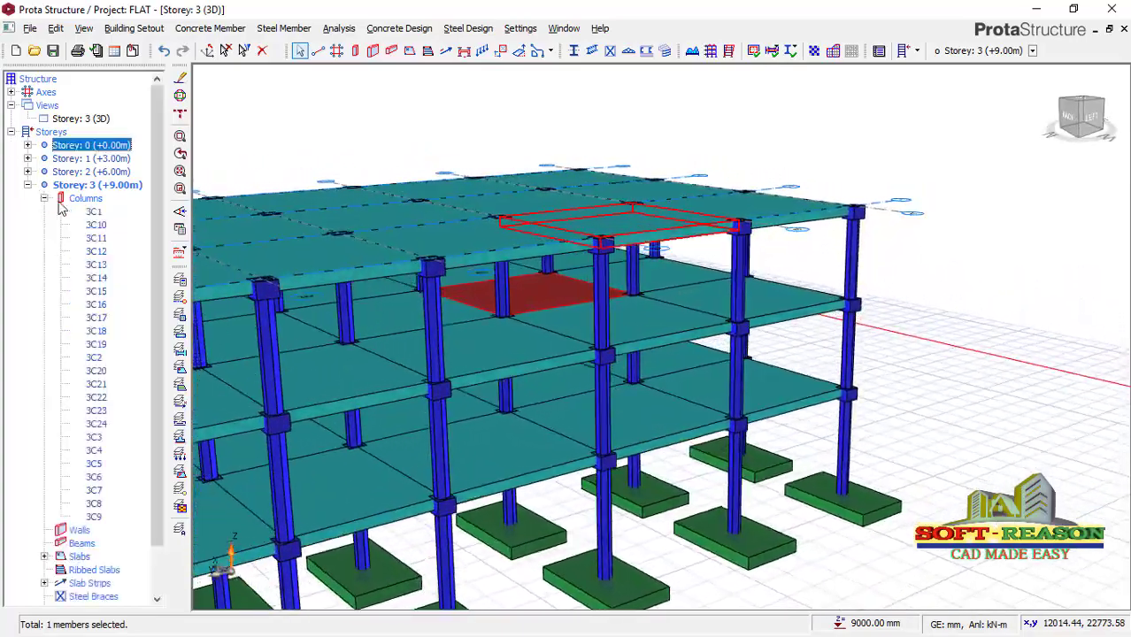
left_click(94, 211)
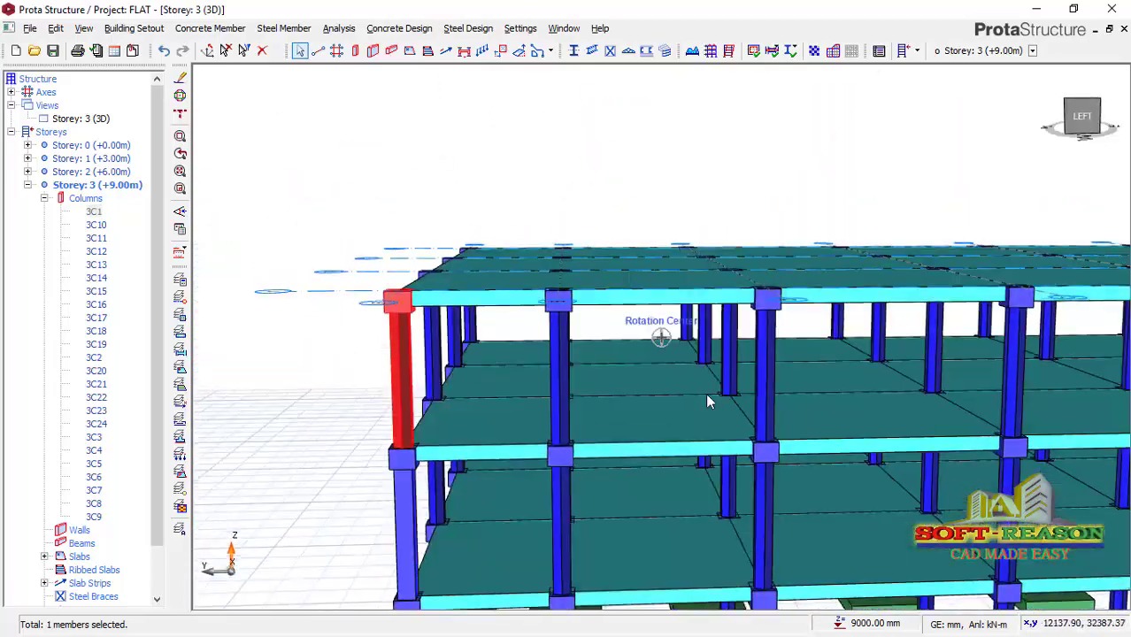
right_click(451, 166)
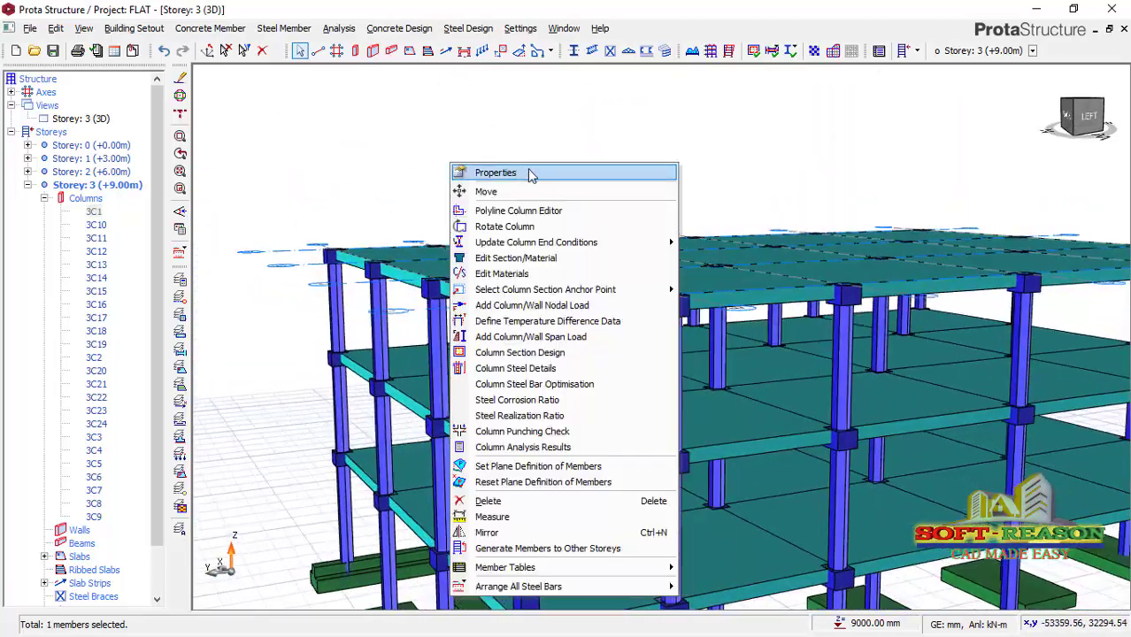
left_click(566, 172)
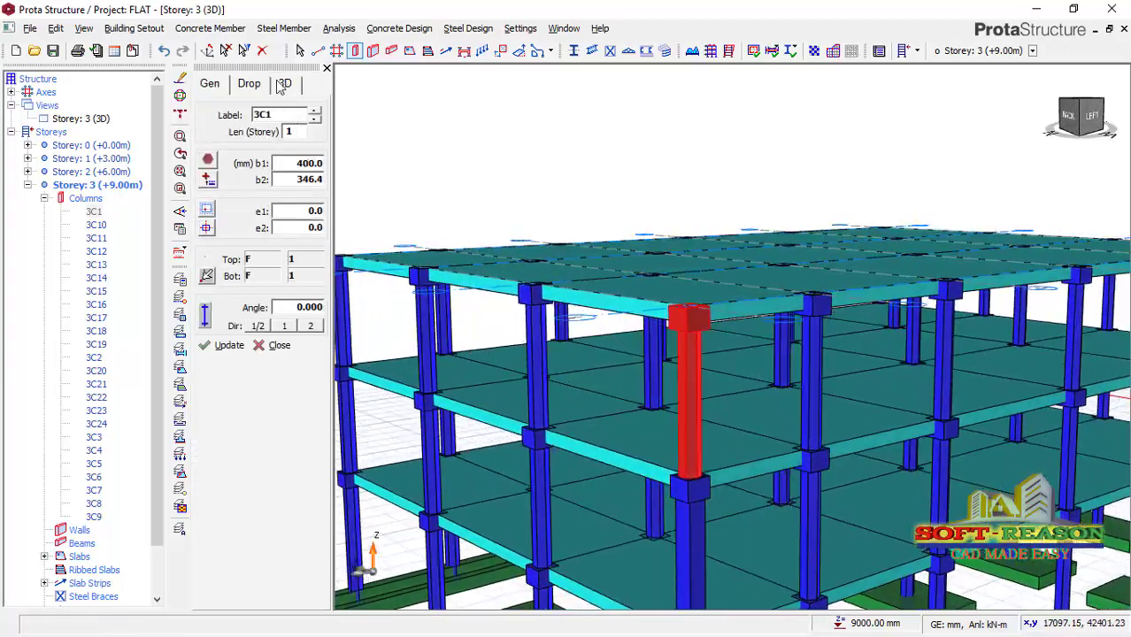
left_click(250, 84)
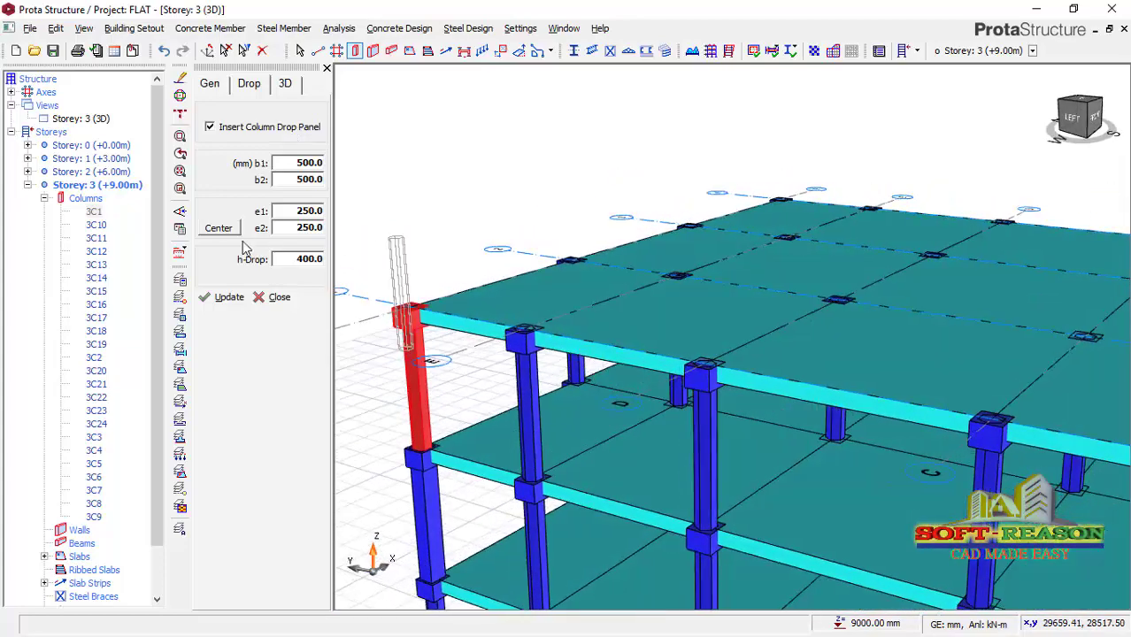
left_click(211, 127)
left_click(219, 301)
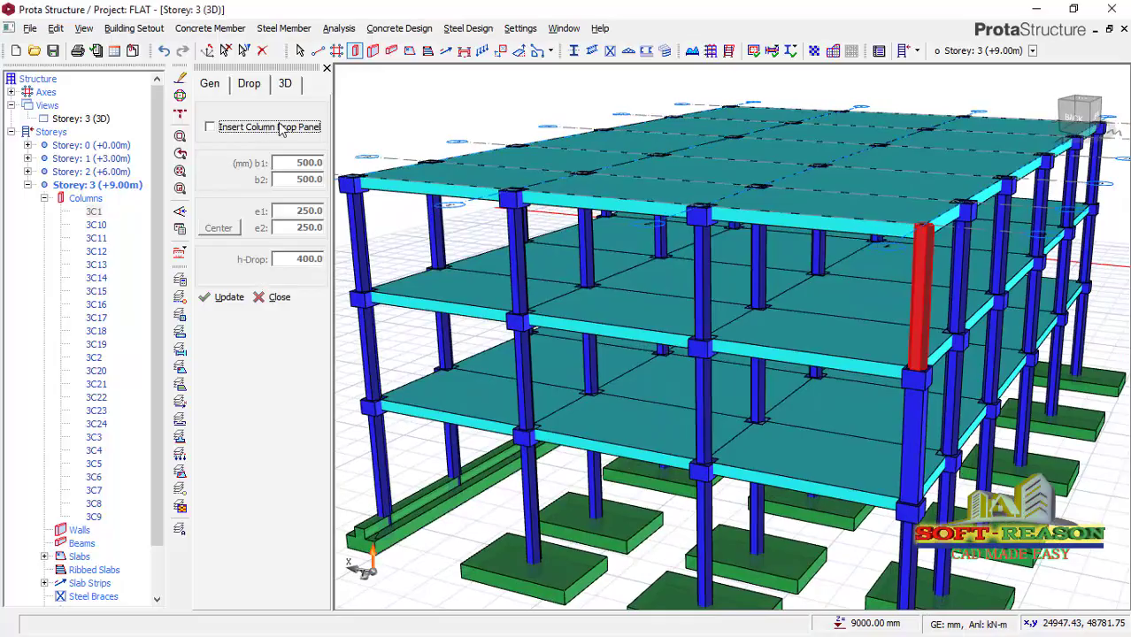
left_click(355, 50)
left_click(327, 69)
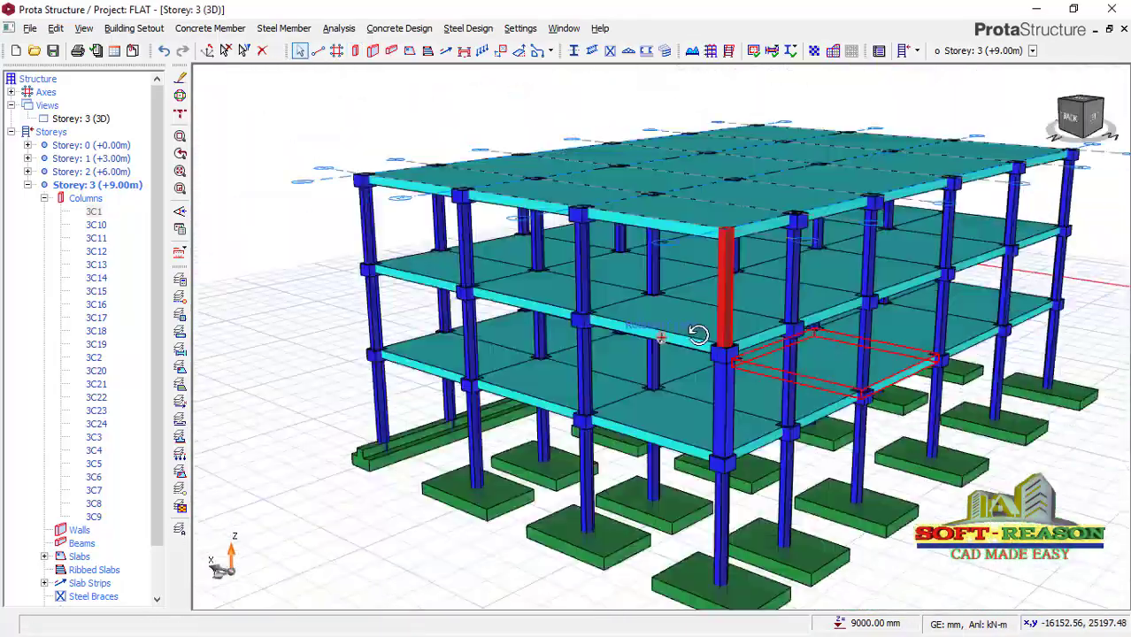
middle_click_drag(698, 334, 348, 462)
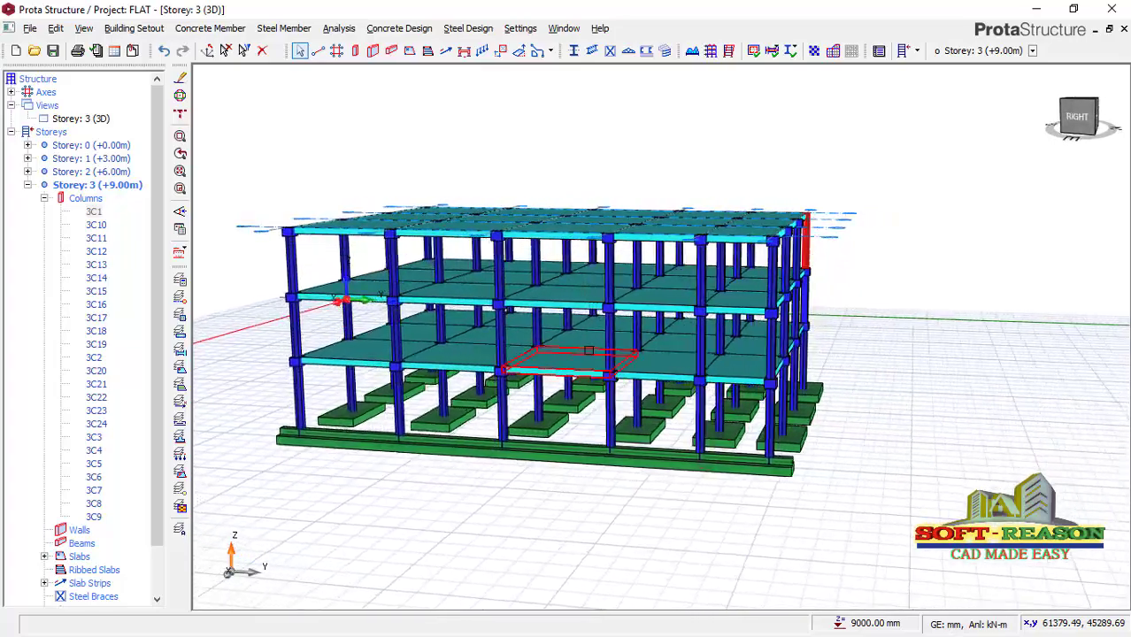
middle_click_drag(589, 351, 636, 331)
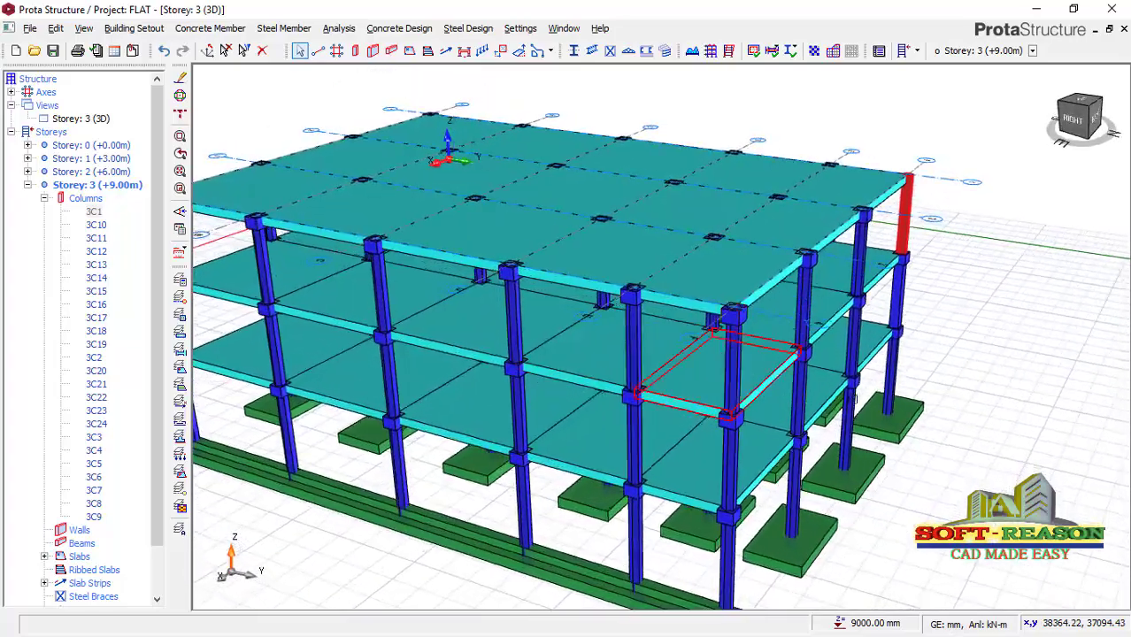
- Create a new project with code FLAT_SLAB1 and import the UK (BS8110) template settings, without saving changes to the current project
left_click(15, 51)
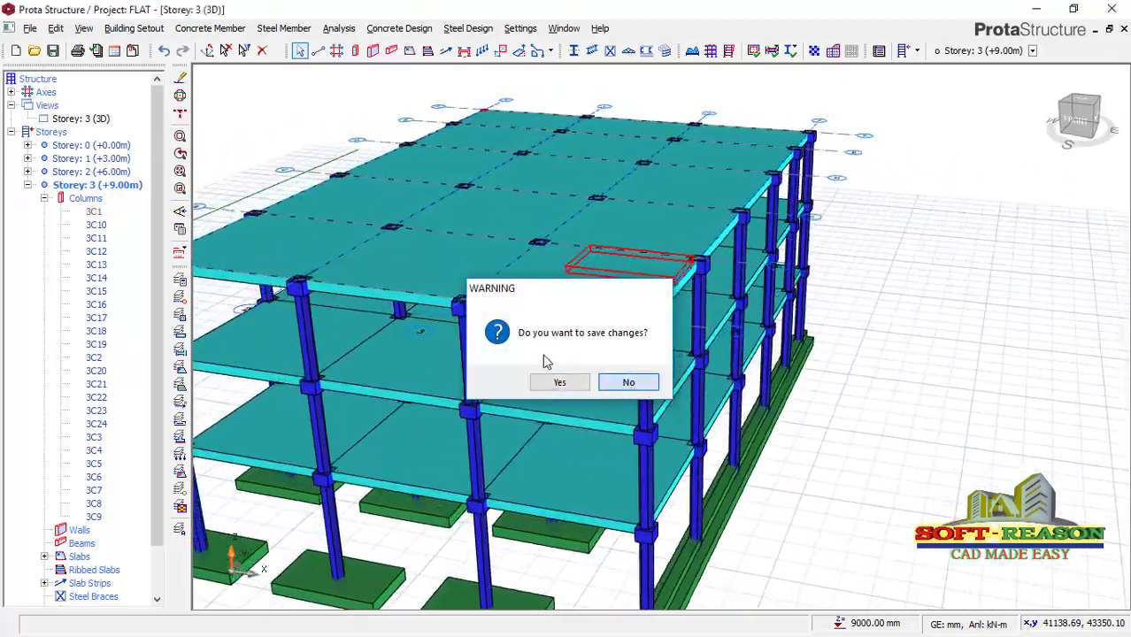
left_click(628, 386)
left_click(470, 308)
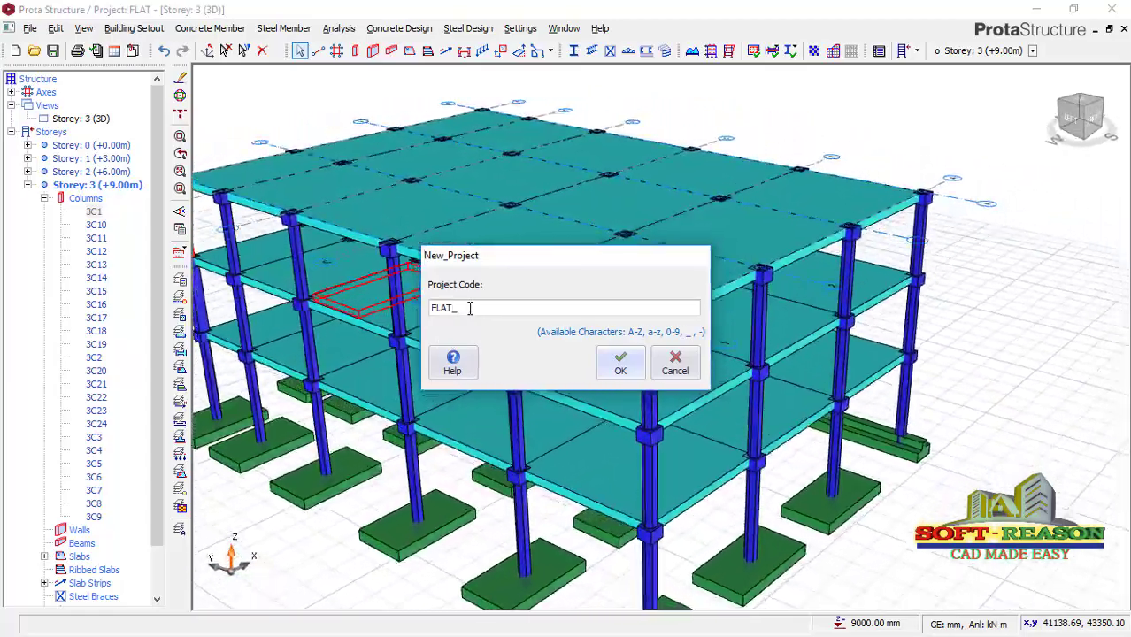
type("sl")
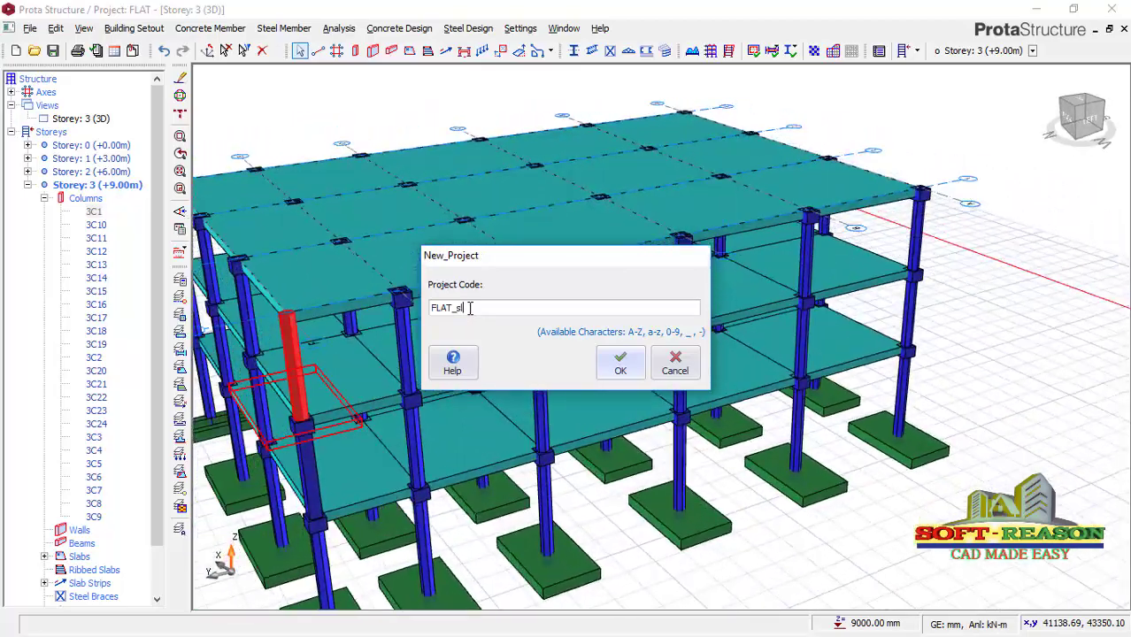
key("BackSpace")
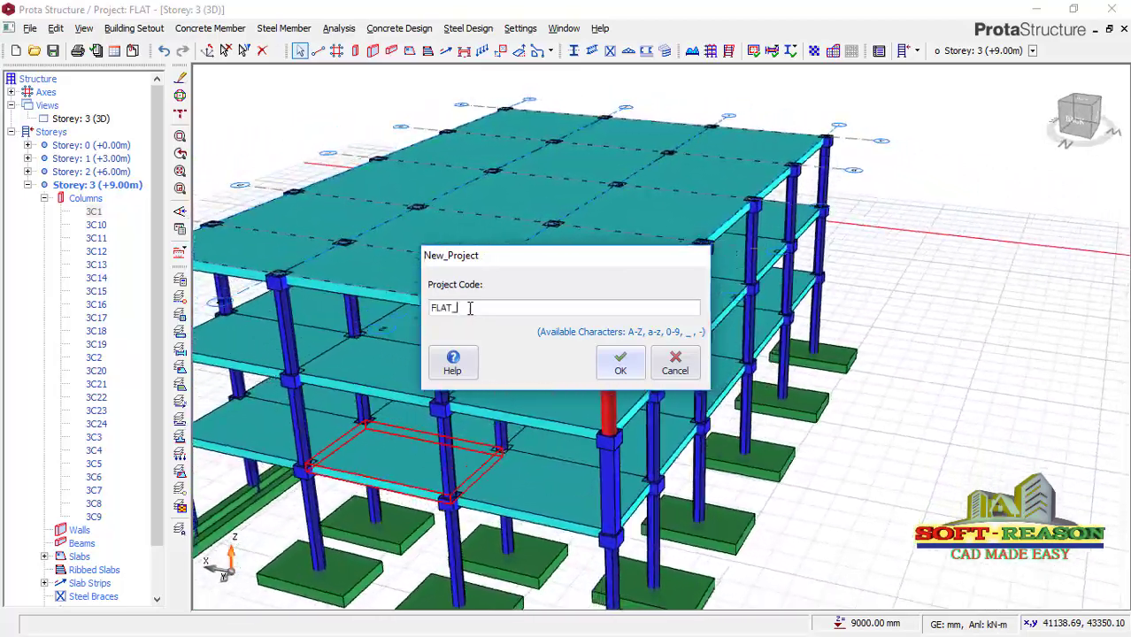
type("SLAB1")
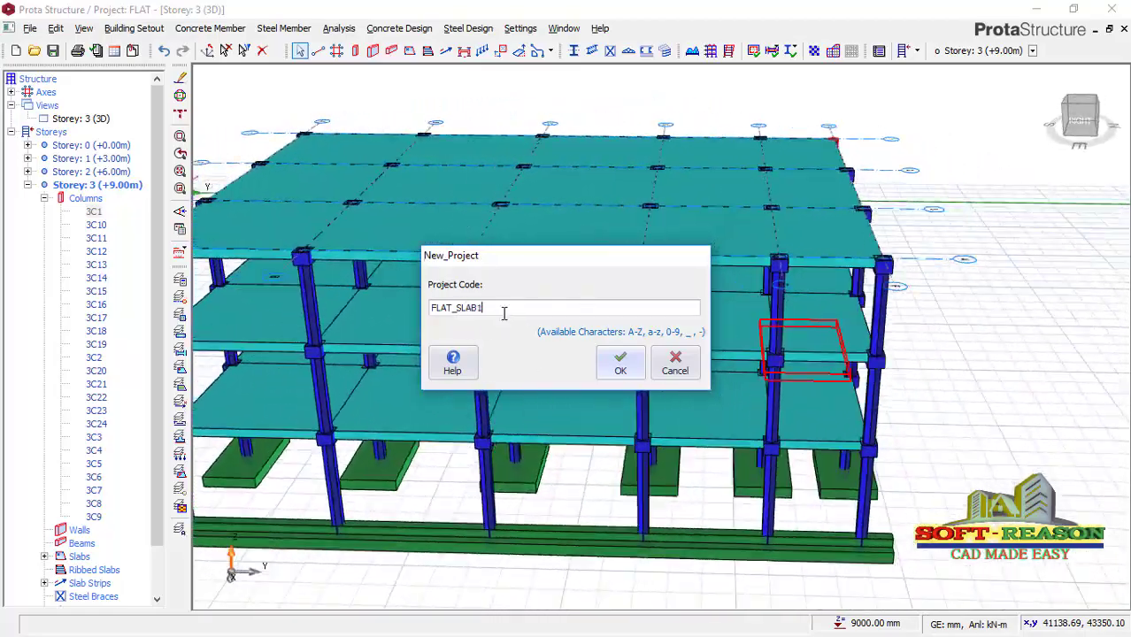
left_click(617, 363)
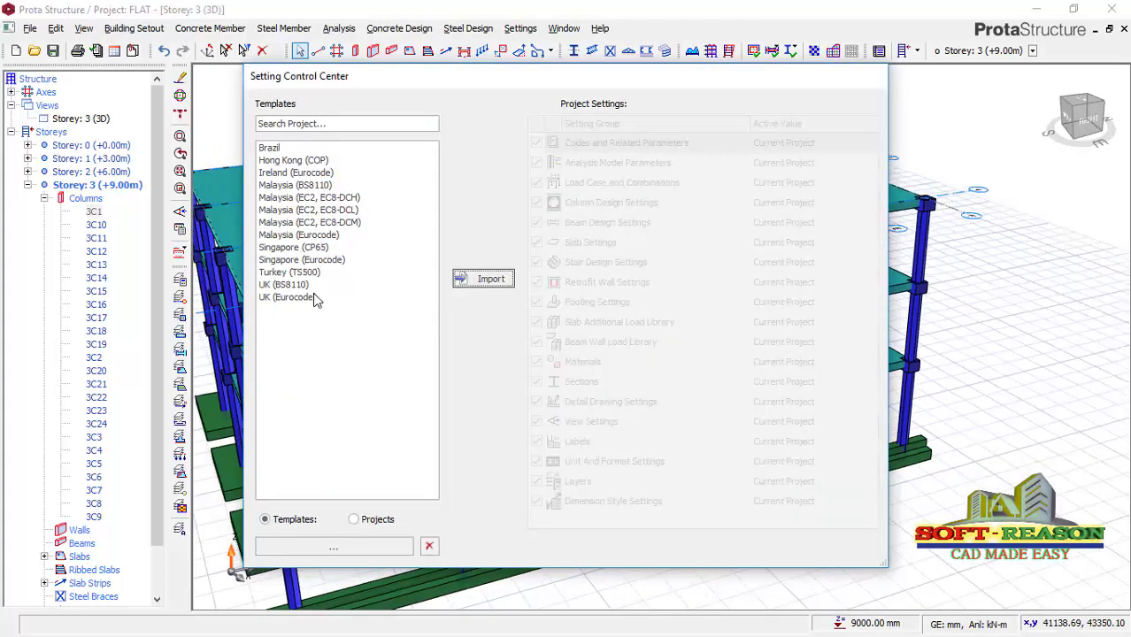
left_click(305, 284)
left_click(488, 282)
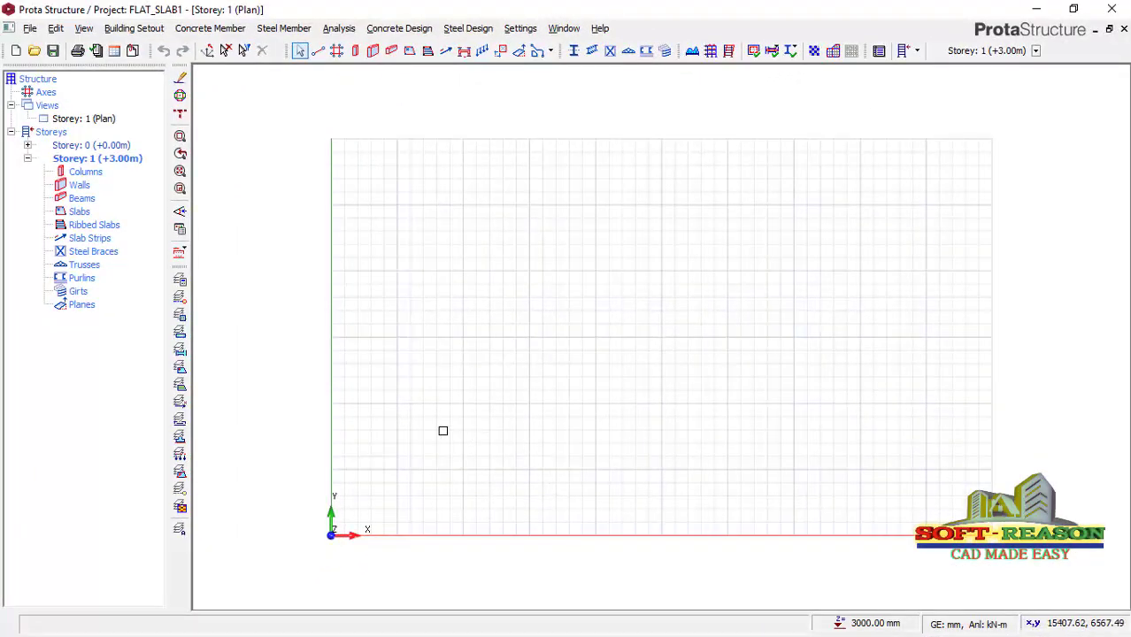
- Start an orthogonal axis group on the Storey 1 plan with its reference point at the origin
scroll(531, 416, "up", 2)
scroll(531, 407, "down", 3)
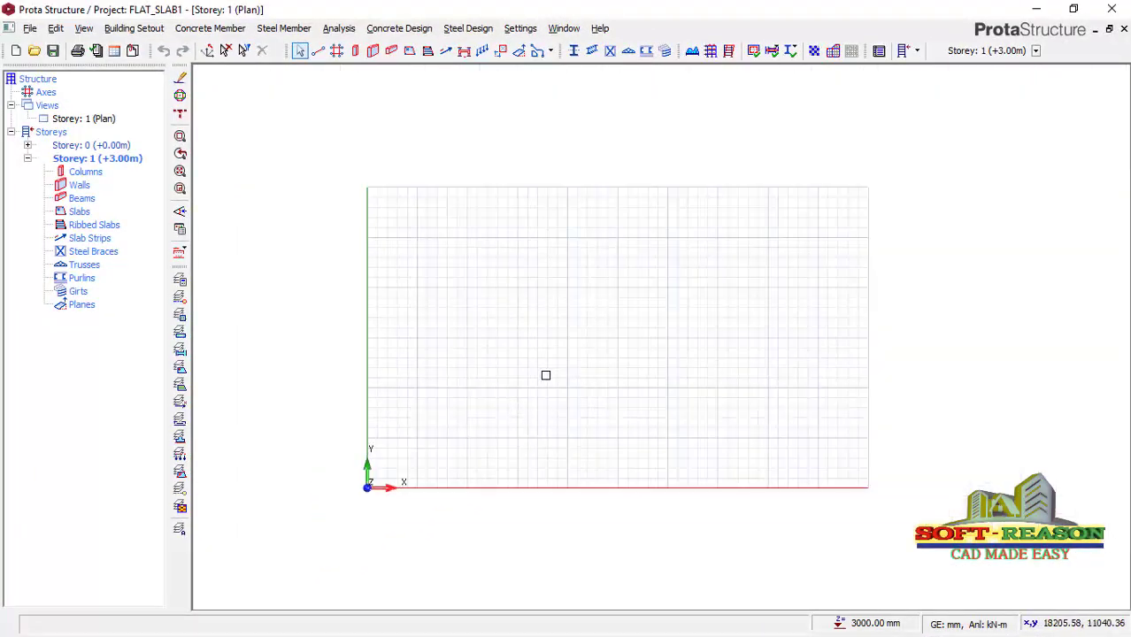
left_click(336, 51)
scroll(442, 477, "up", 3)
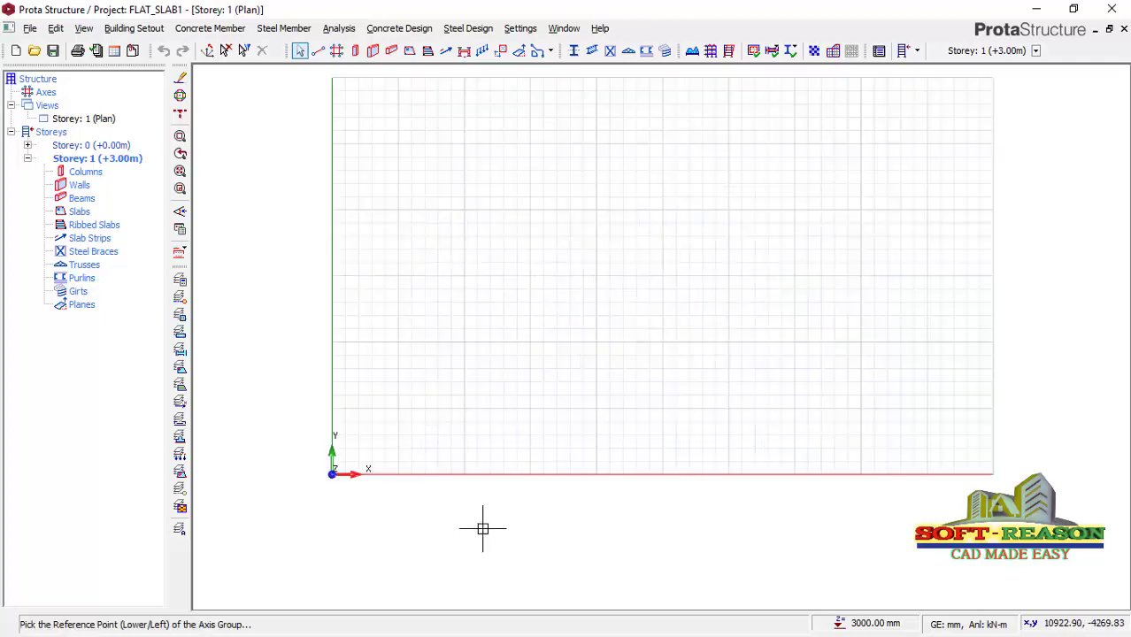
scroll(438, 469, "down", 3)
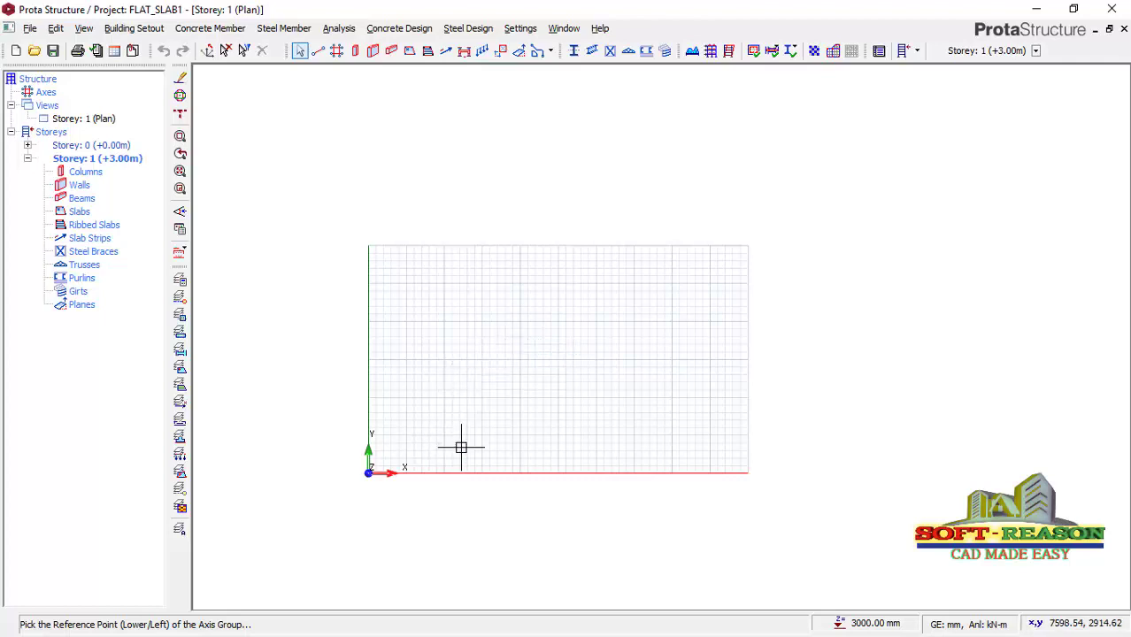
scroll(449, 483, "up", 1)
scroll(381, 469, "up", 2)
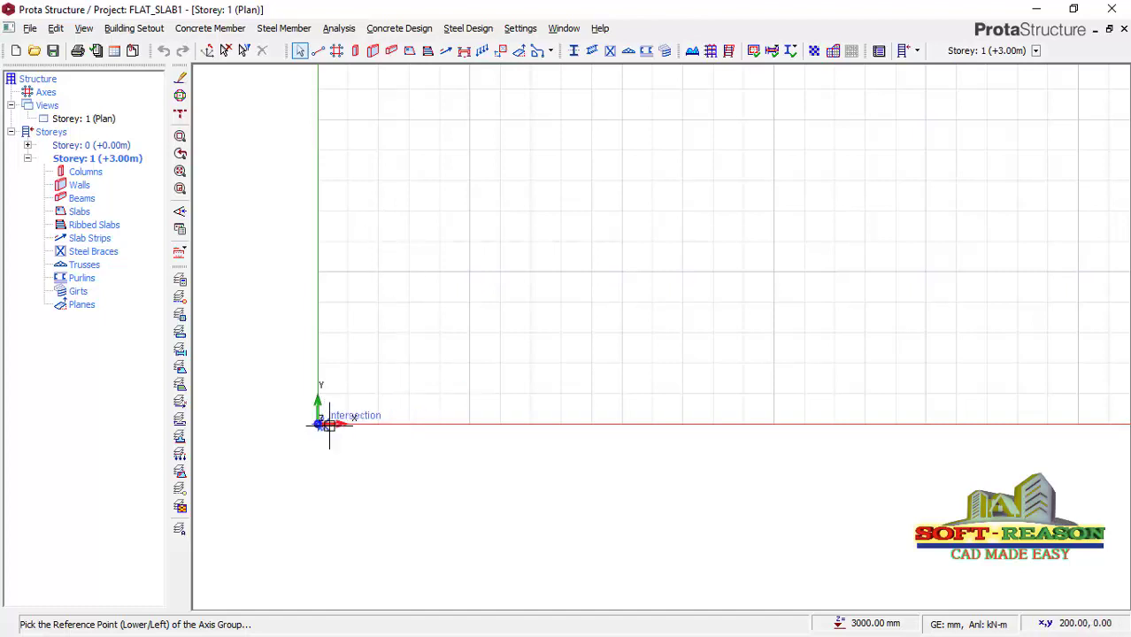
scroll(318, 425, "up", 1)
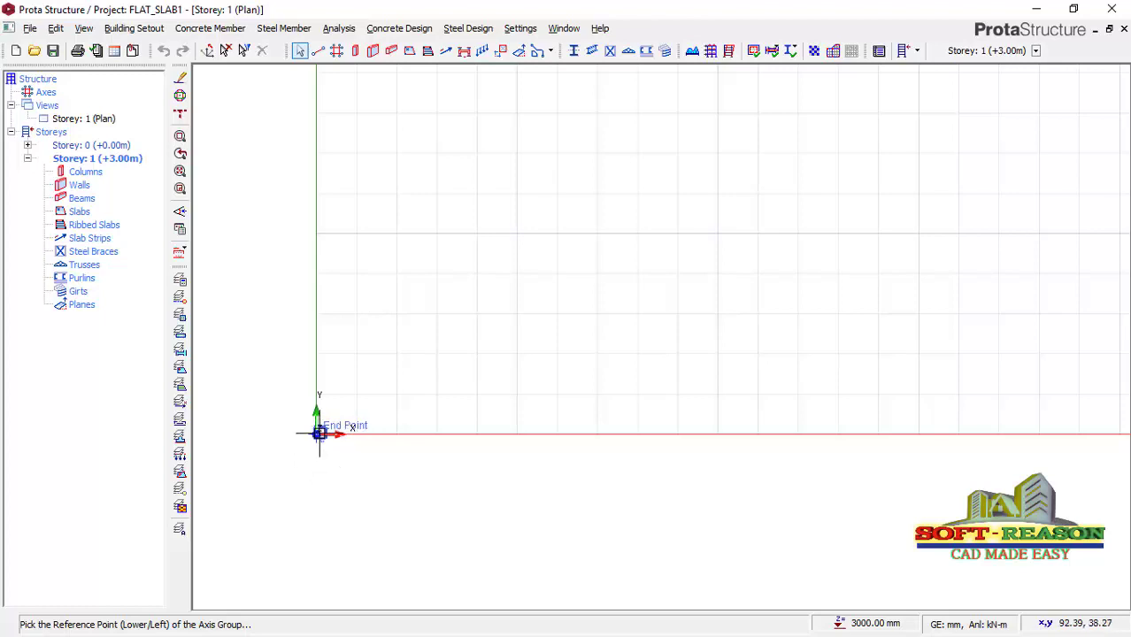
left_click(318, 432)
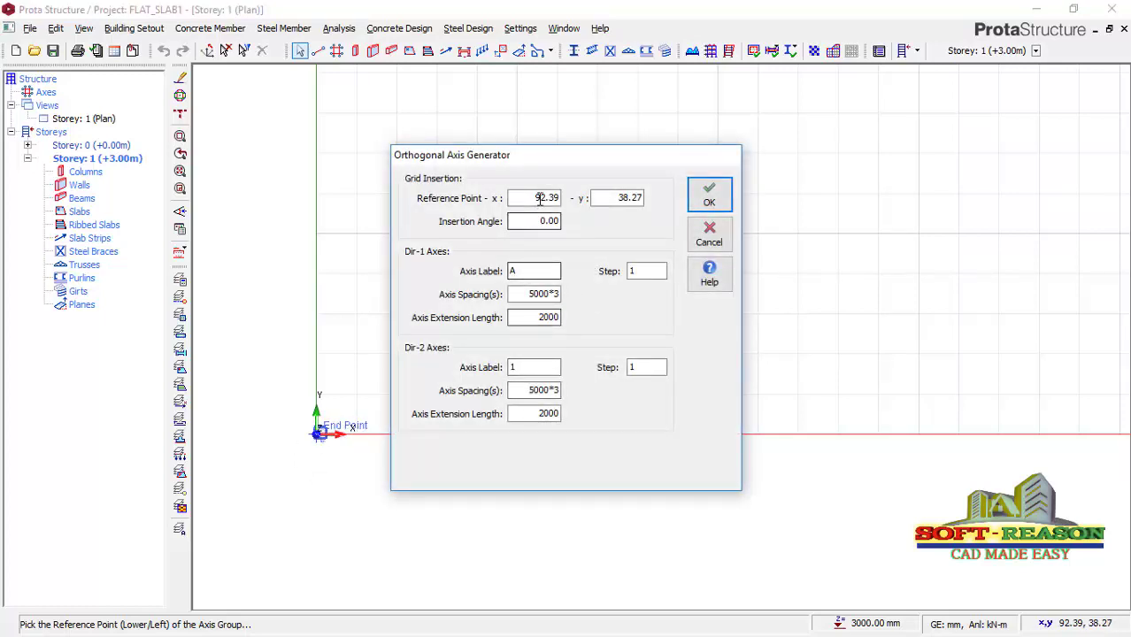
left_click_drag(538, 160, 490, 120)
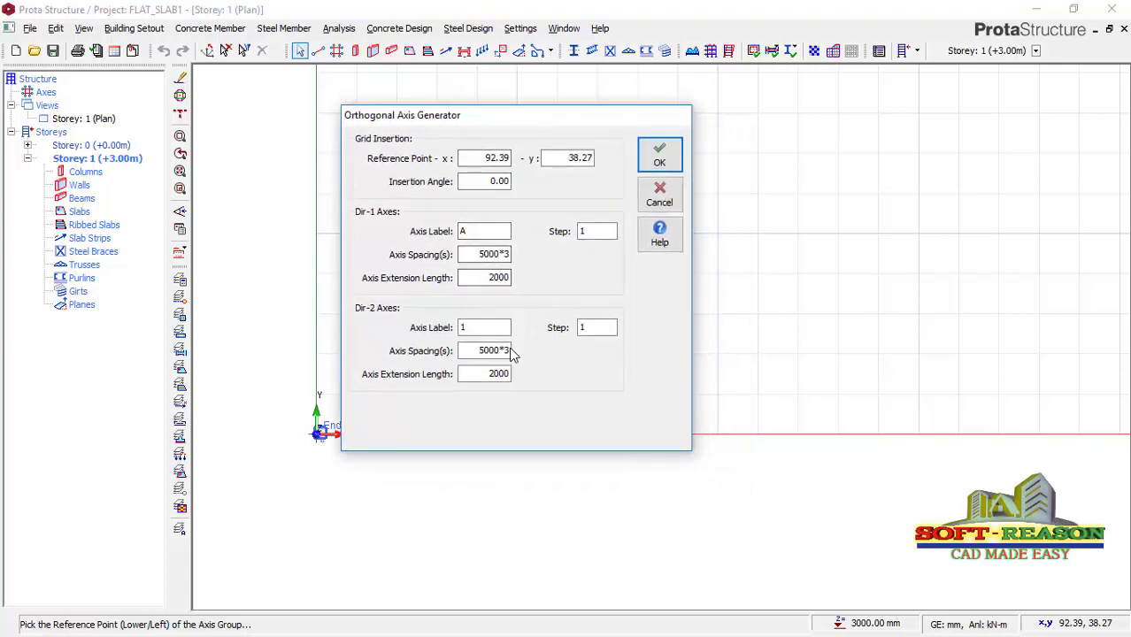
- Generate the axes with Dir-1 spacings of 4000*3 and Dir-2 spacings of 5000*3,3500,3000
left_click(481, 255)
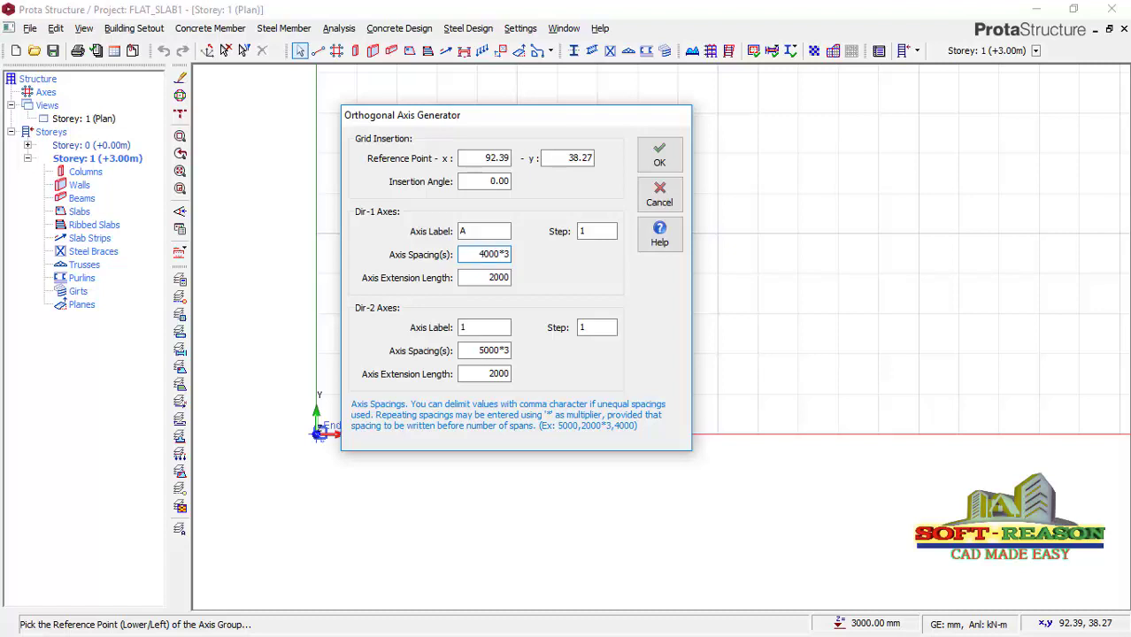
double_click(508, 352)
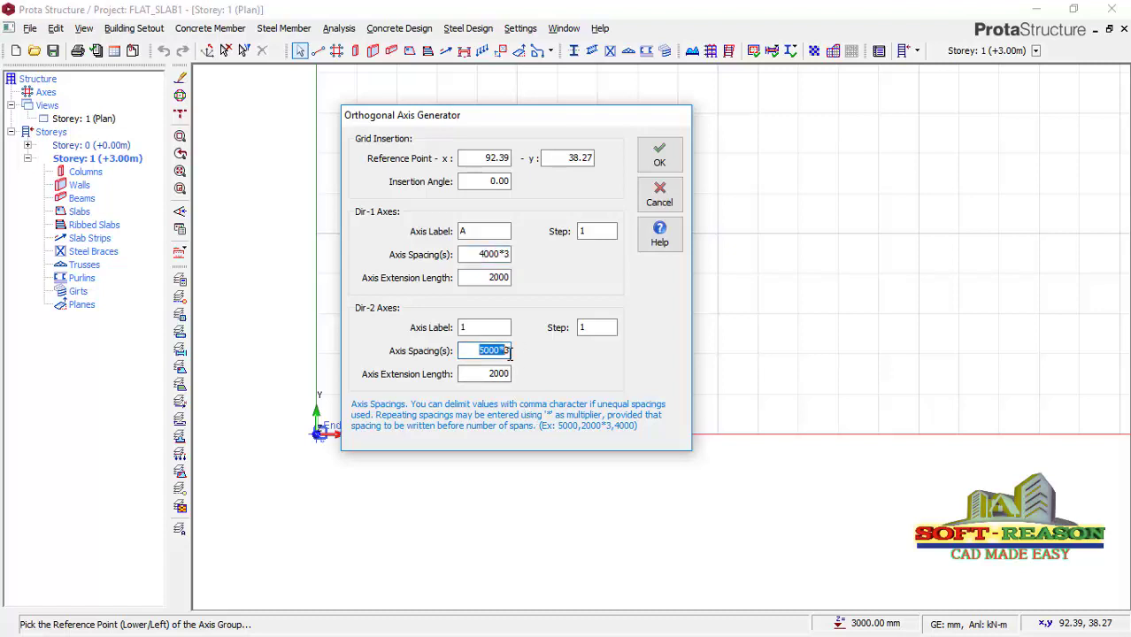
left_click(509, 351)
type(",")
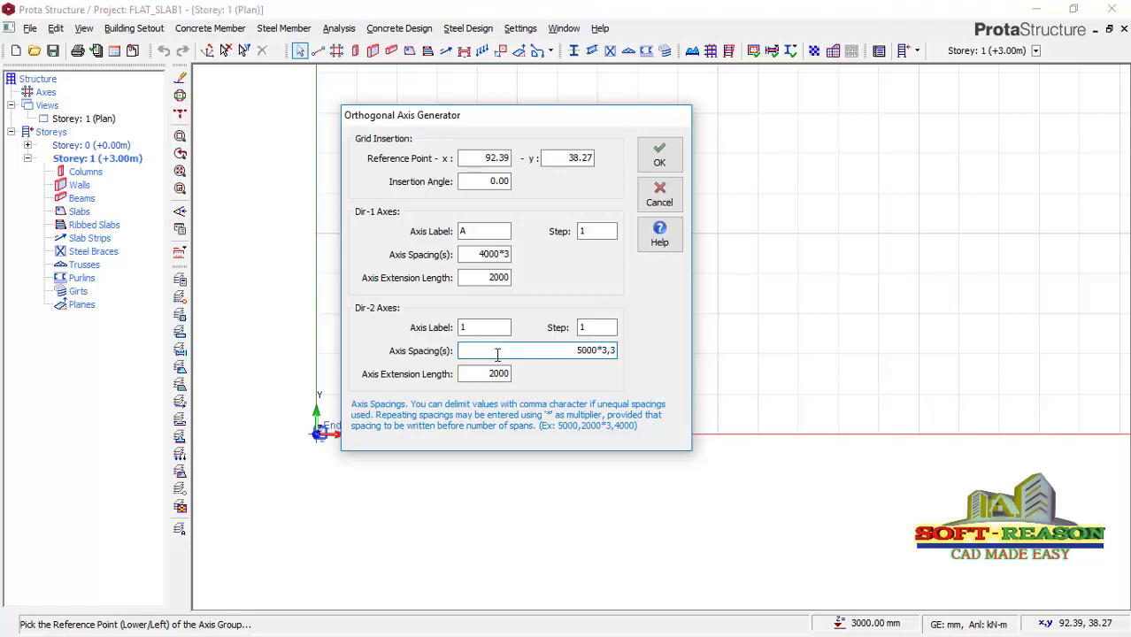
type("3500,3000")
left_click(659, 155)
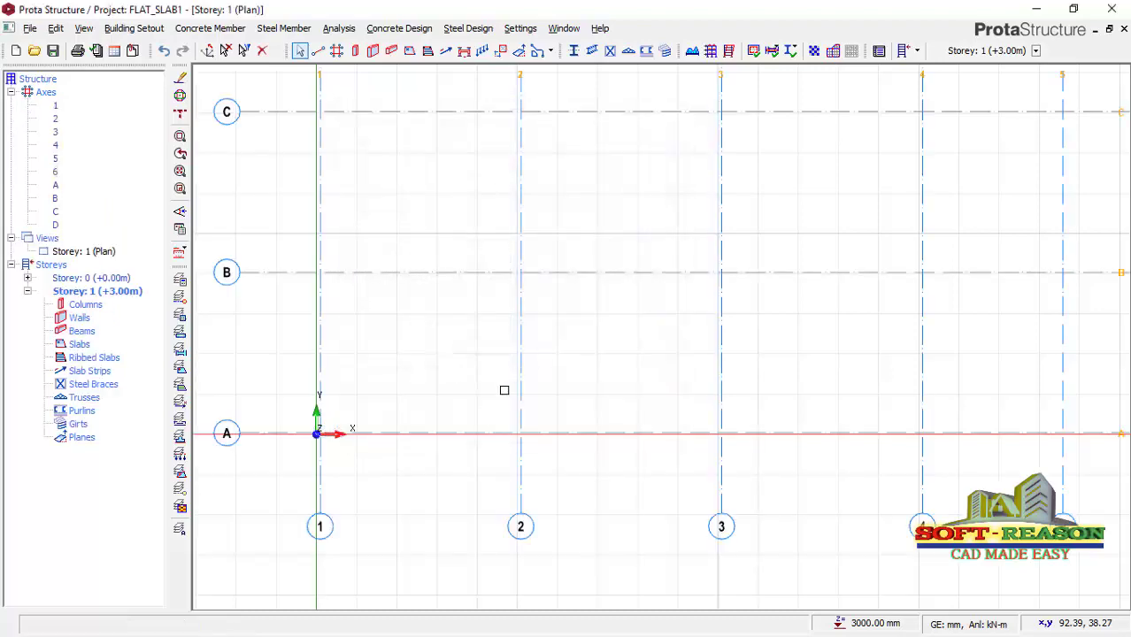
- Start a column definition on Storey 1 with a circular concrete section of 400 mm diameter
scroll(505, 391, "down", 3)
scroll(737, 323, "up", 2)
scroll(699, 305, "down", 3)
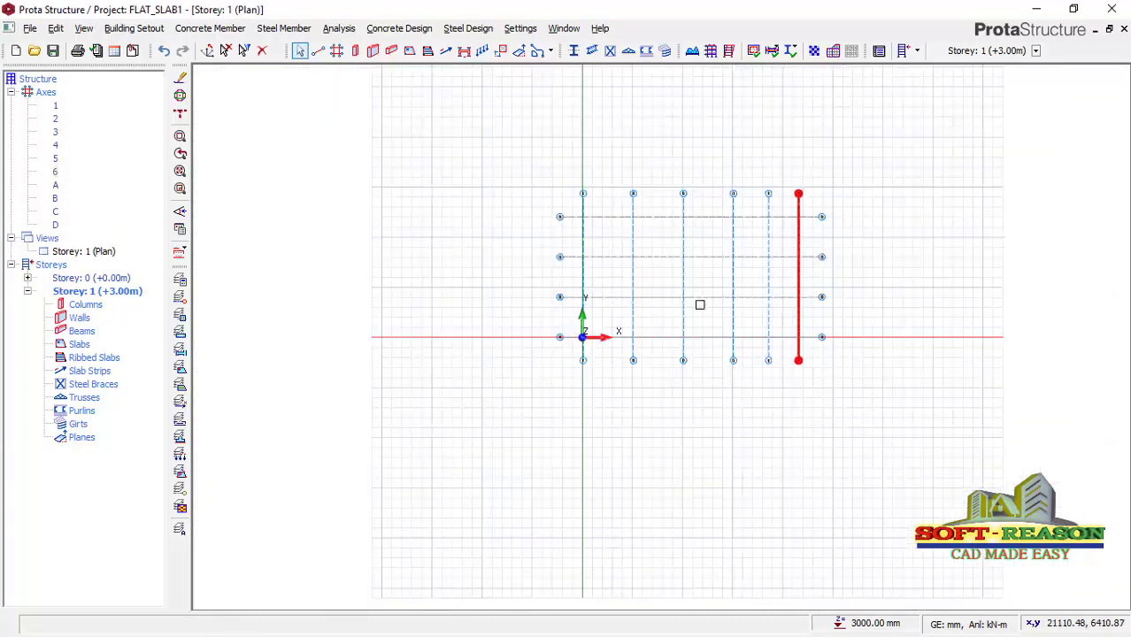
scroll(700, 304, "up", 2)
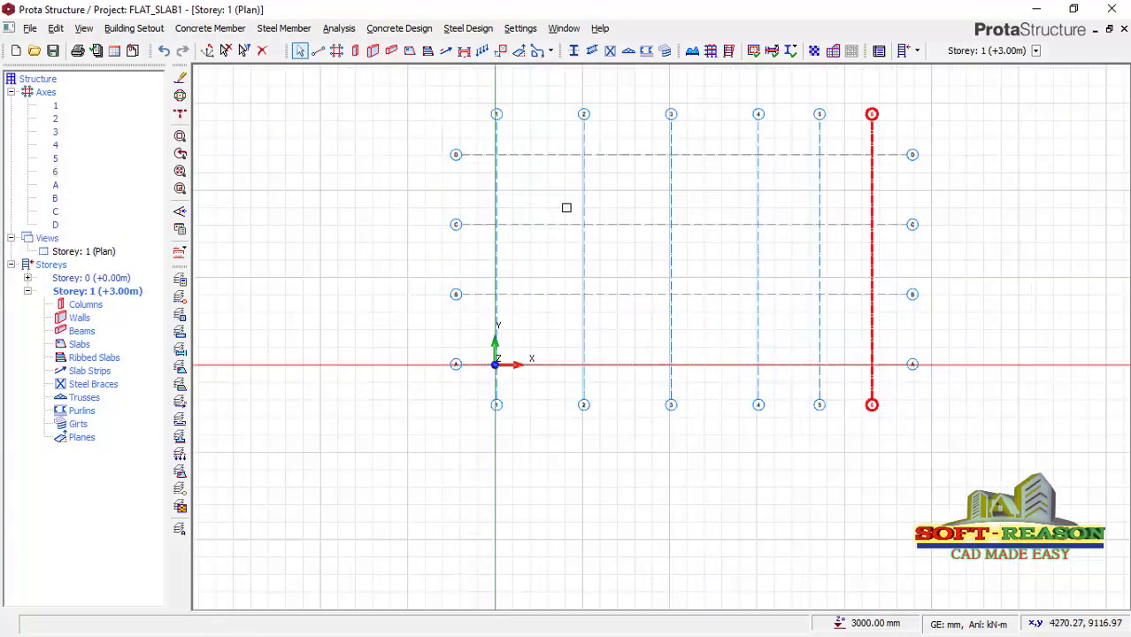
left_click(354, 50)
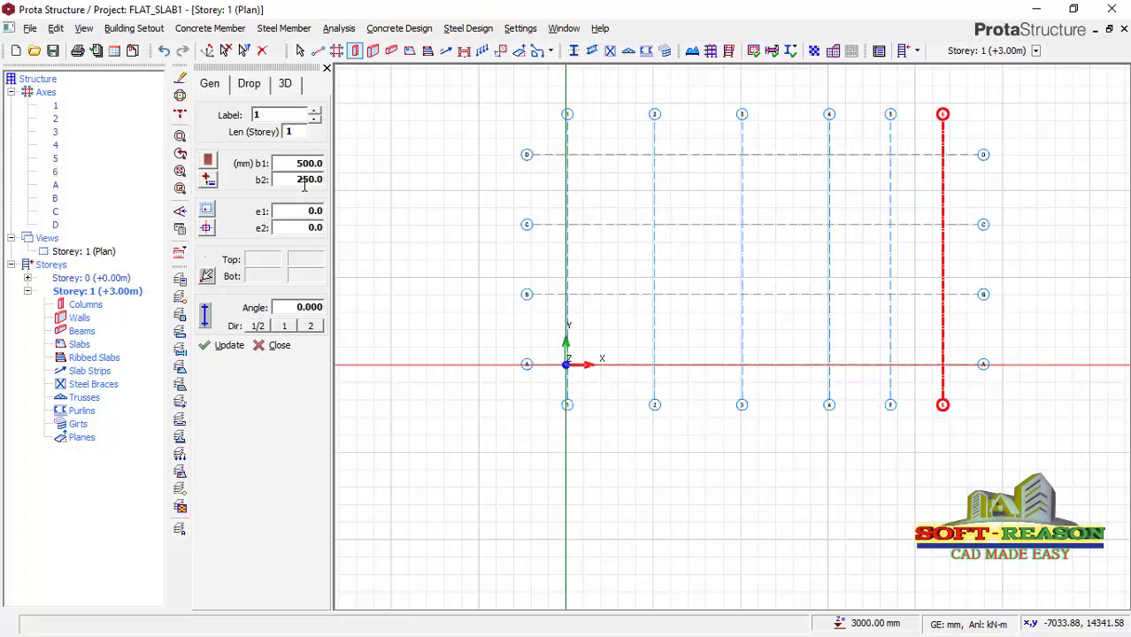
left_click(212, 168)
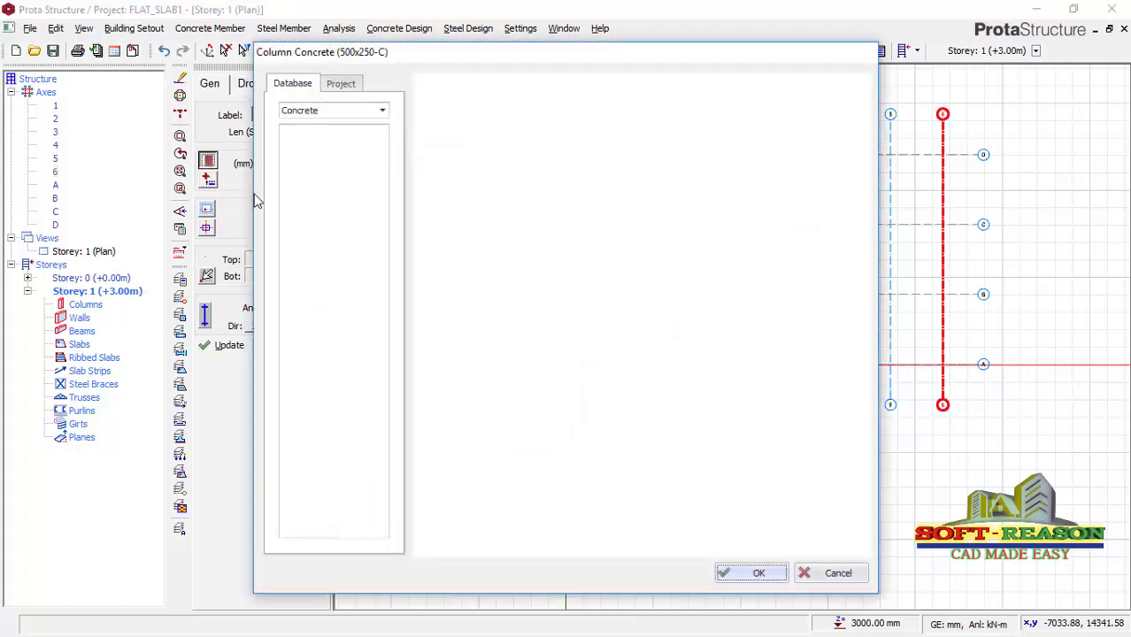
left_click(359, 155)
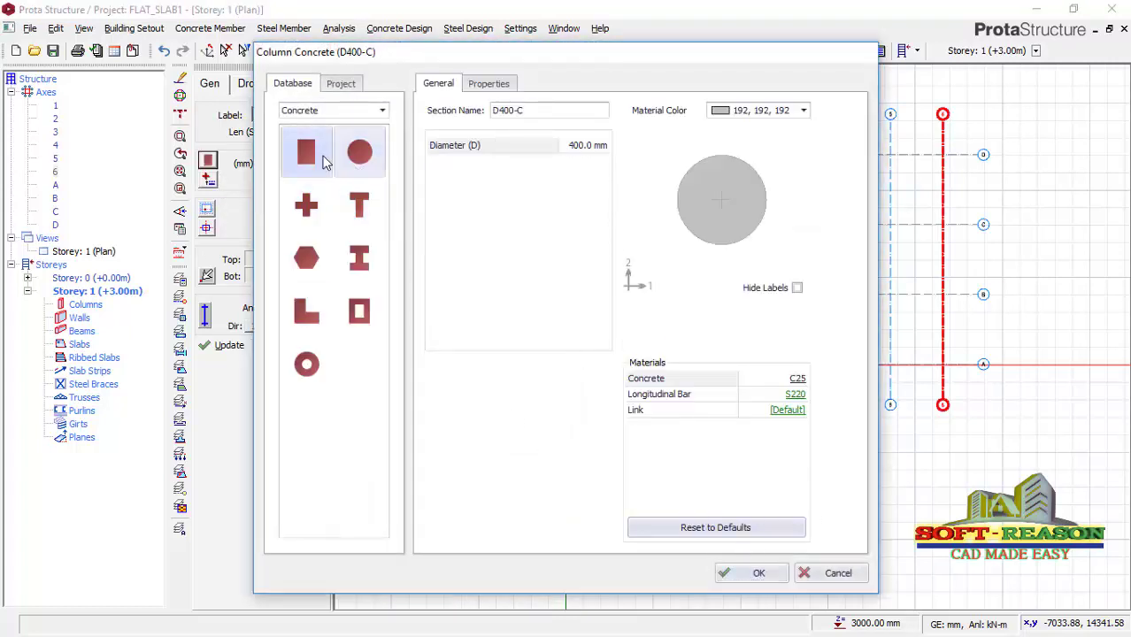
left_click(757, 574)
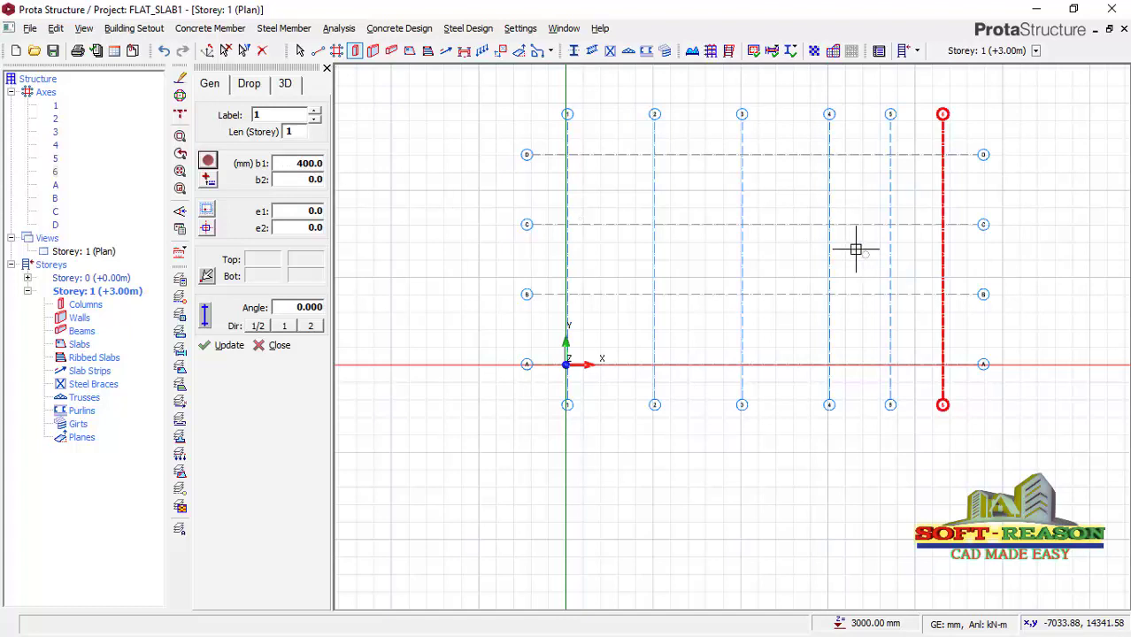
- Add a 500 x 500 mm drop panel to the column definition, centred on the column, with a drop depth of 400 mm
scroll(858, 217, "up", 1)
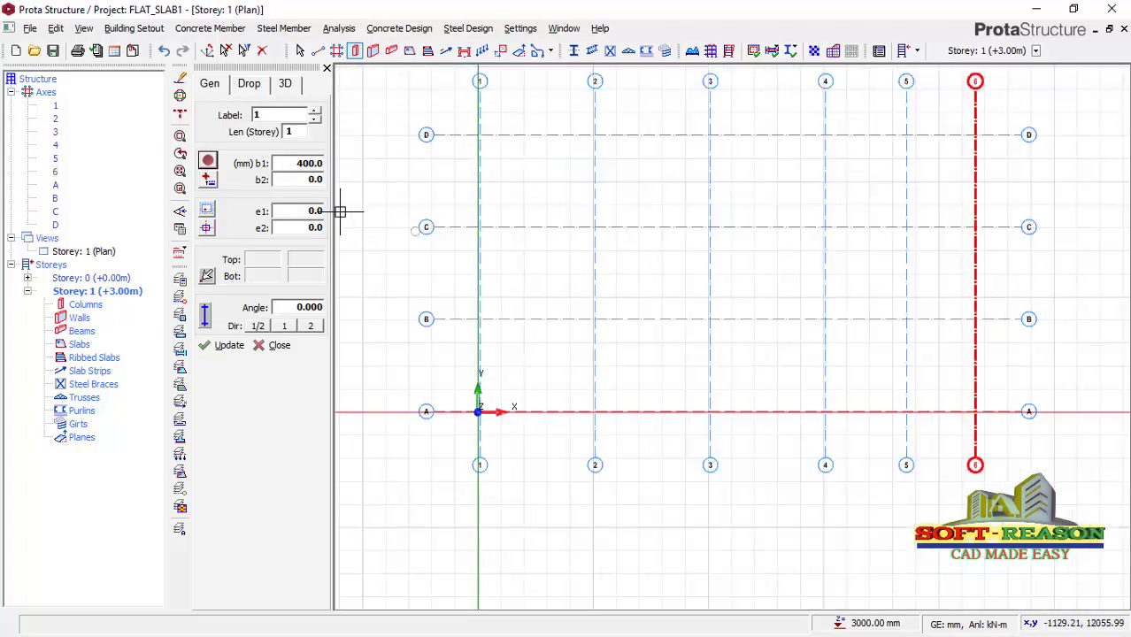
left_click(248, 85)
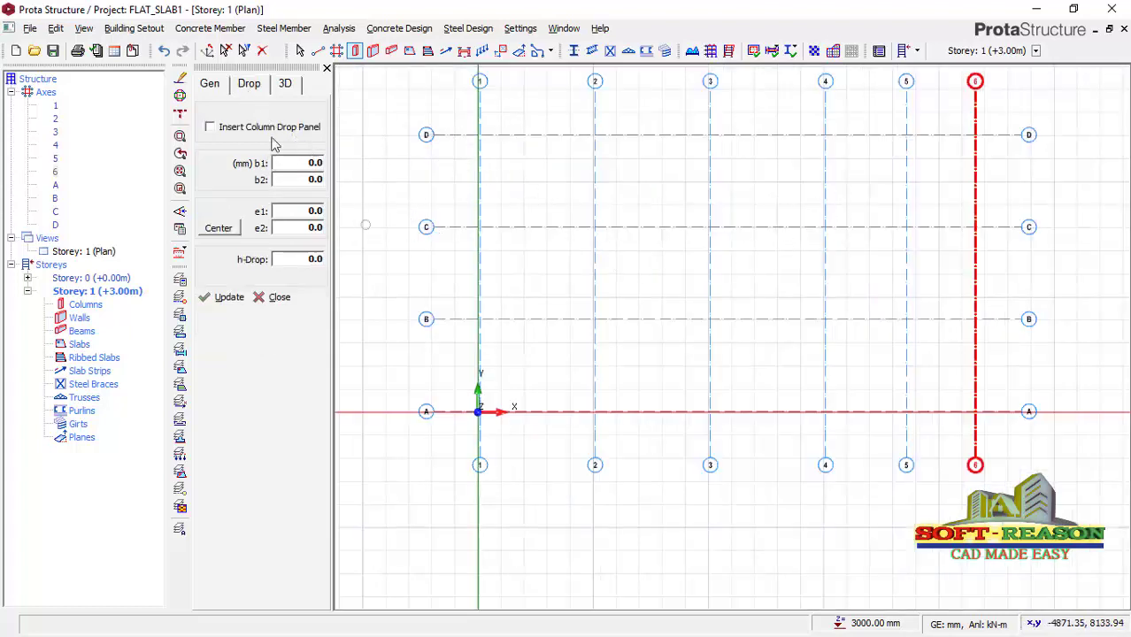
left_click(210, 128)
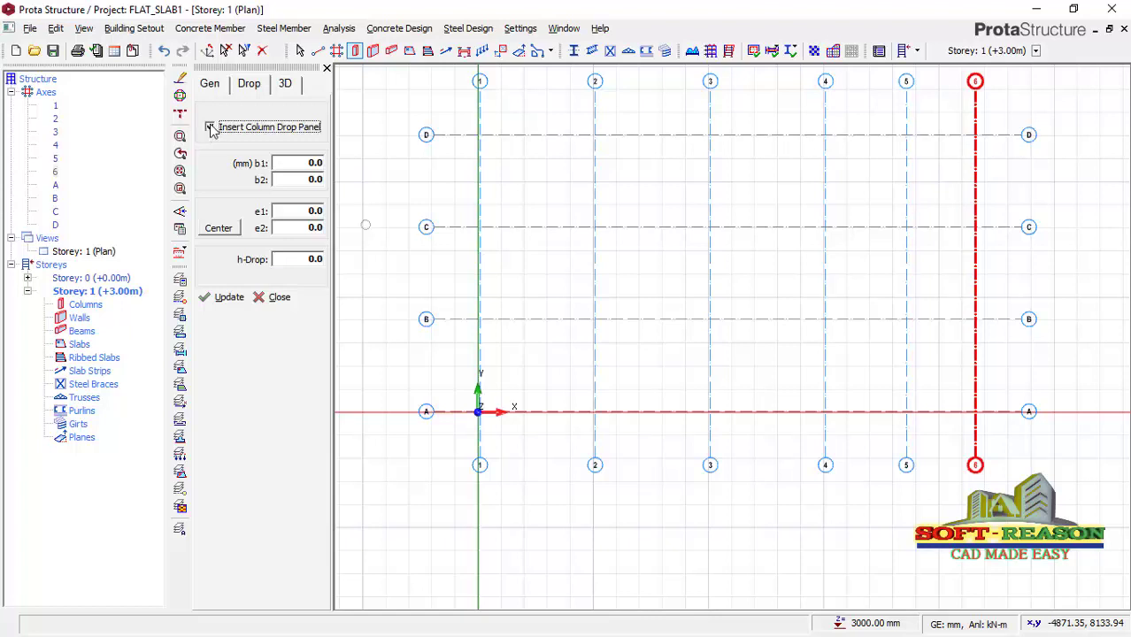
left_click(305, 164)
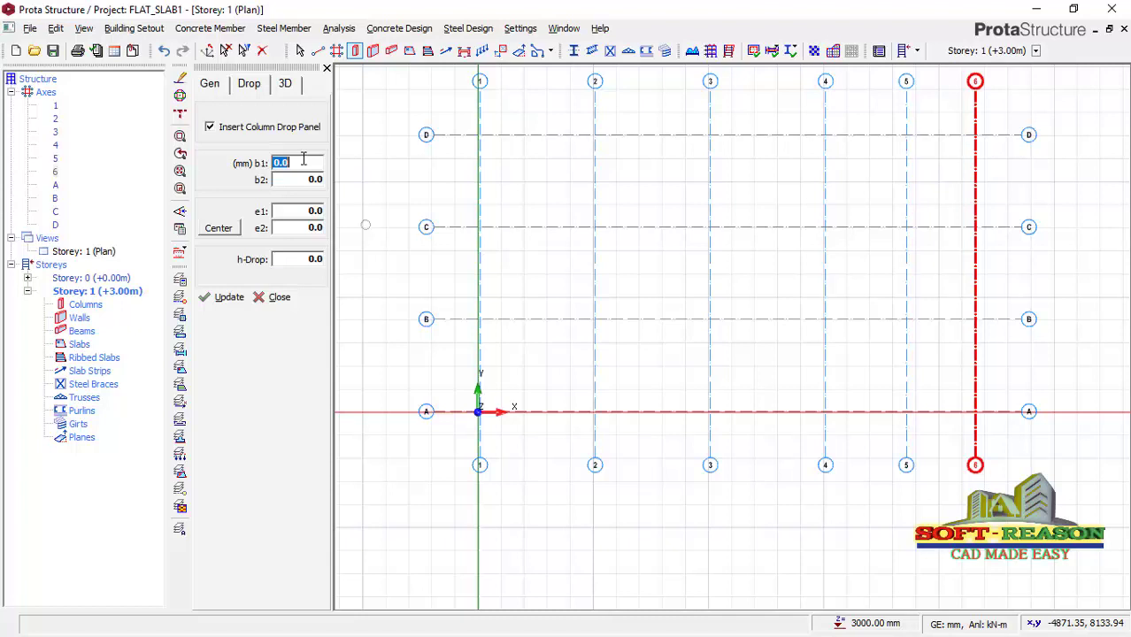
key("BackSpace")
type("500")
left_click(299, 177)
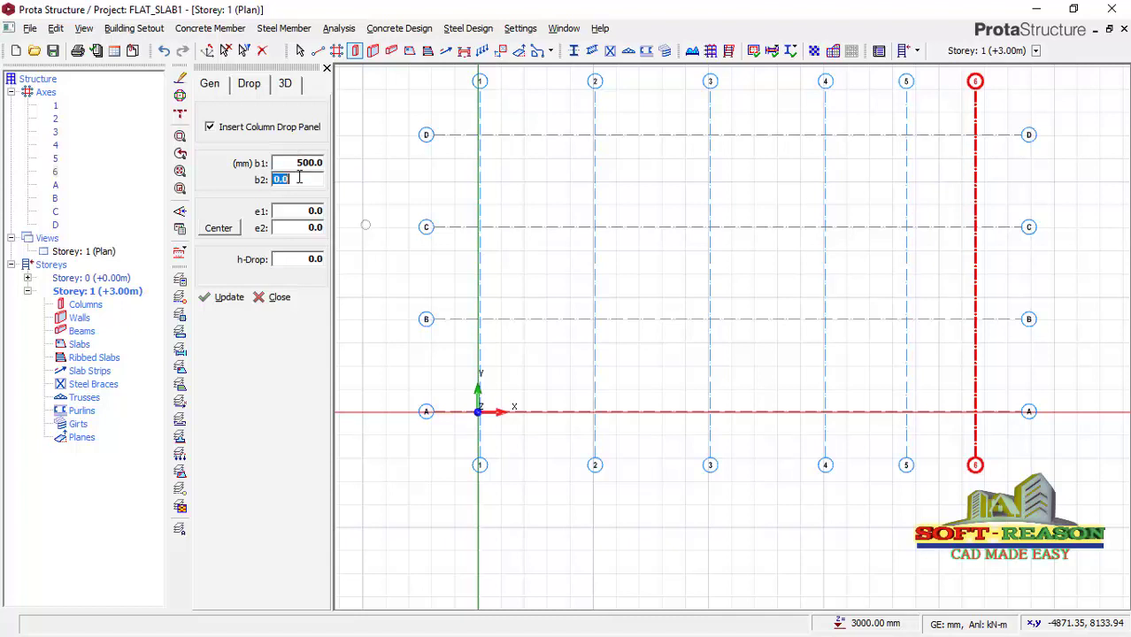
type("500")
left_click(230, 234)
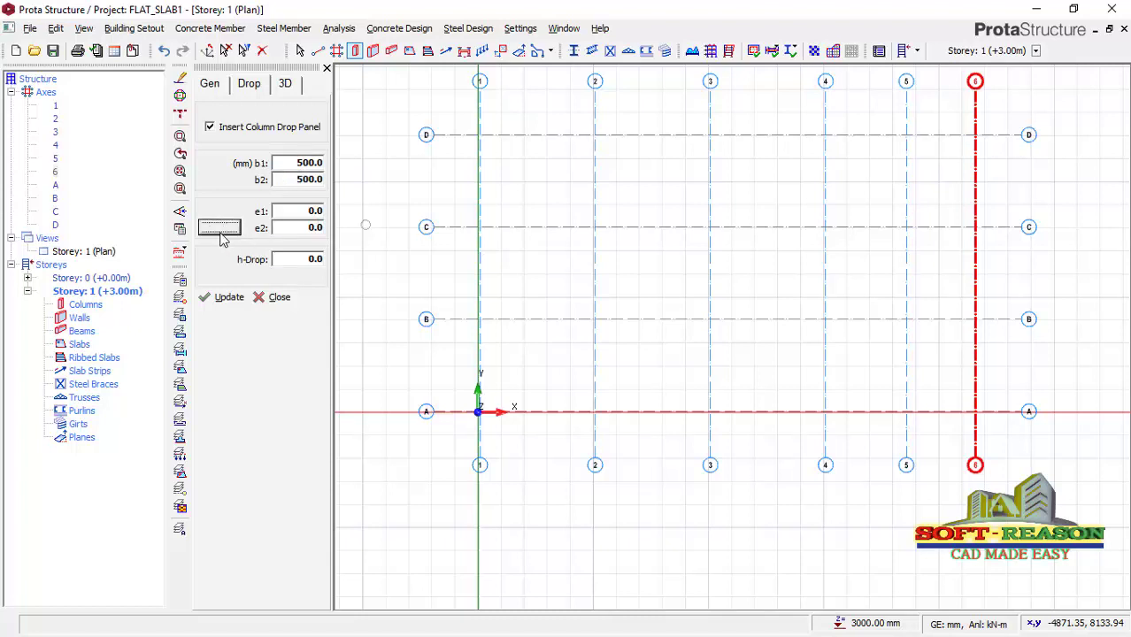
left_click(302, 258)
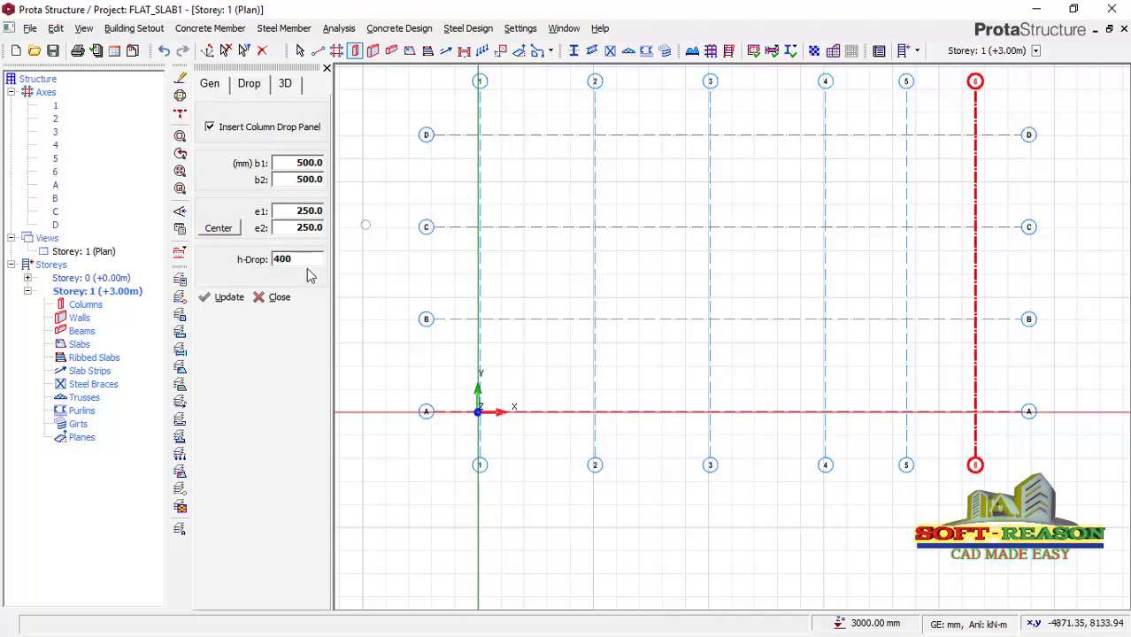
- Insert the columns at all grid intersections from 1/D to 6/A at once and close the column properties
scroll(620, 372, "down", 2)
scroll(495, 247, "up", 2)
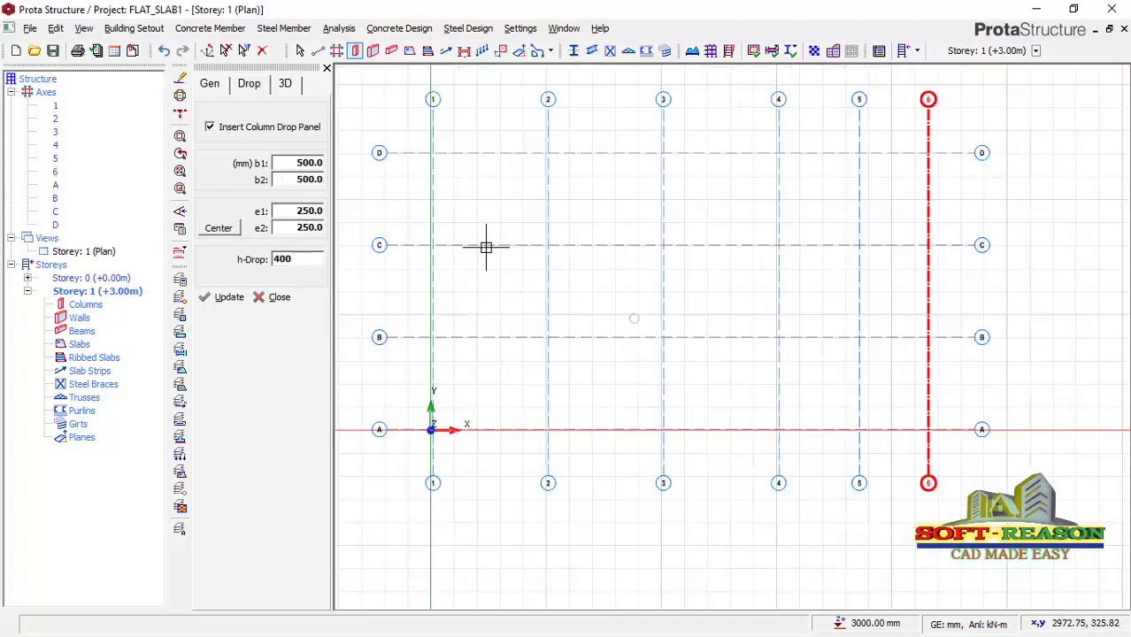
left_click(416, 139)
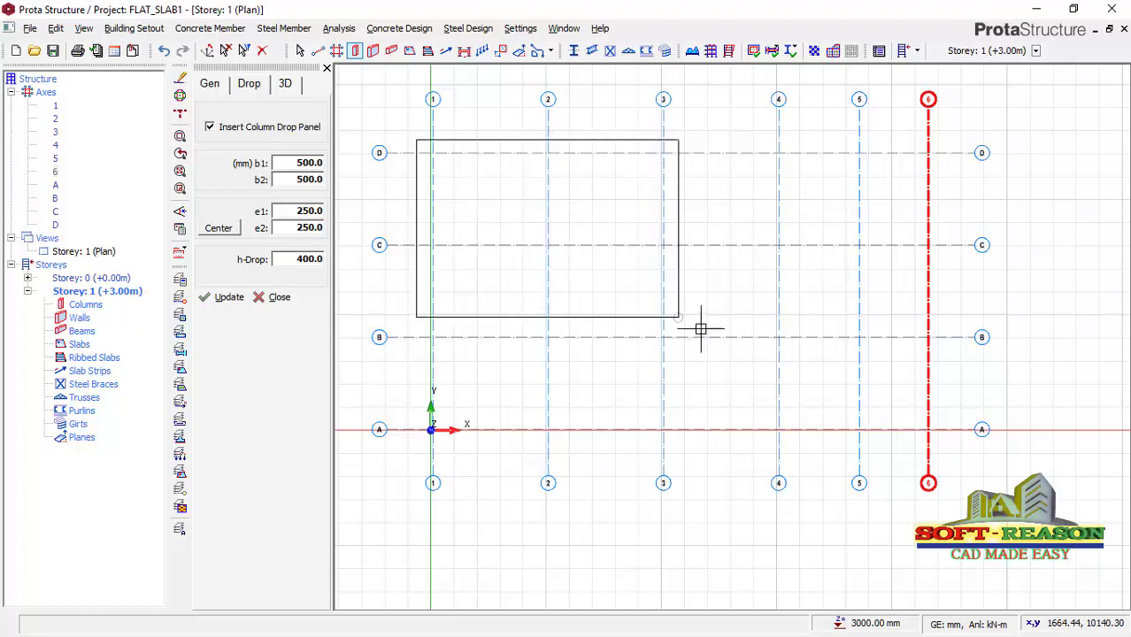
left_click(950, 456)
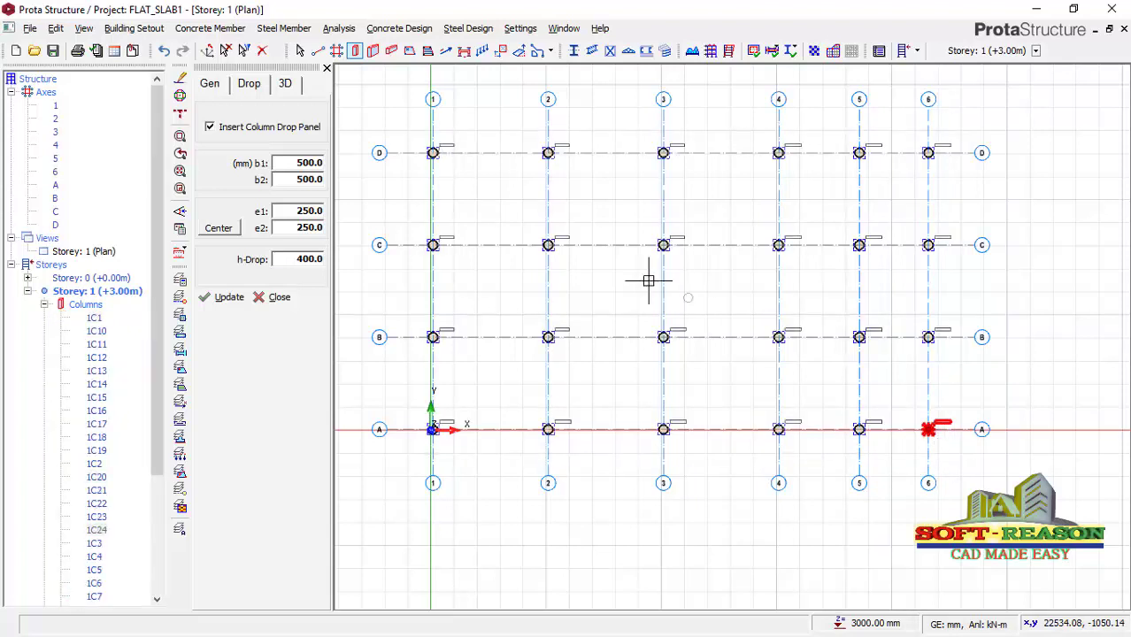
scroll(426, 245, "up", 4)
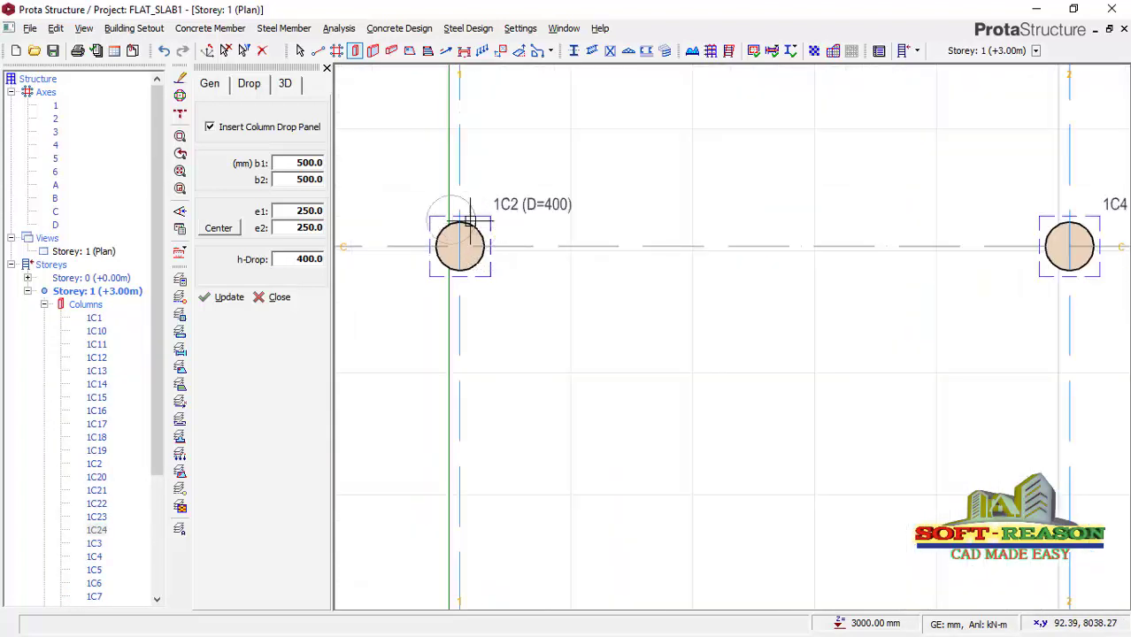
scroll(487, 243, "down", 3)
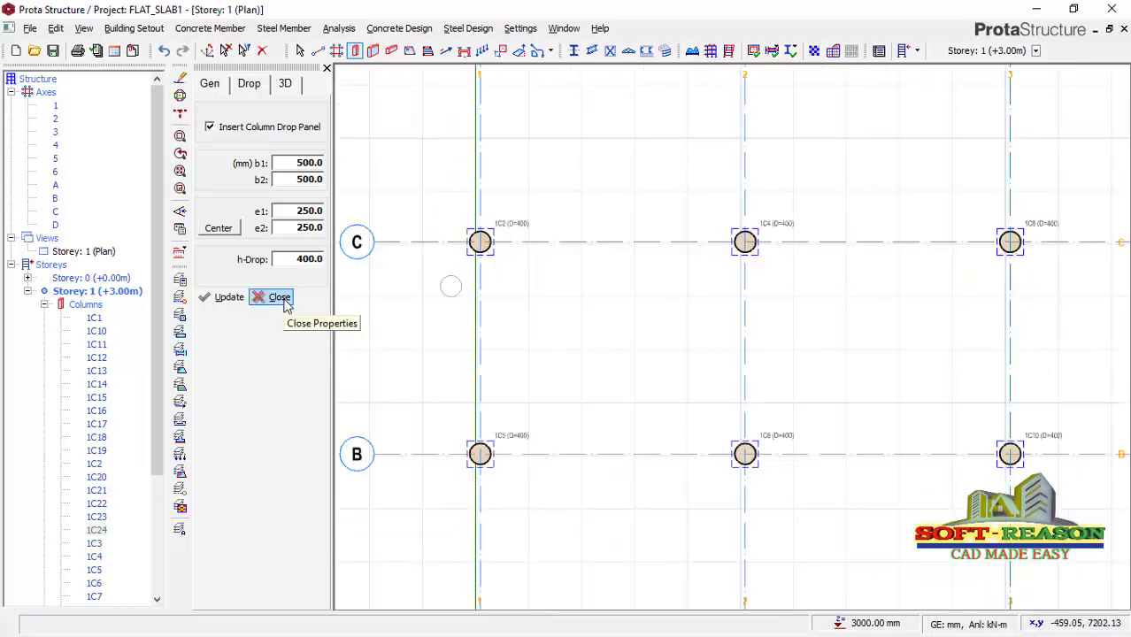
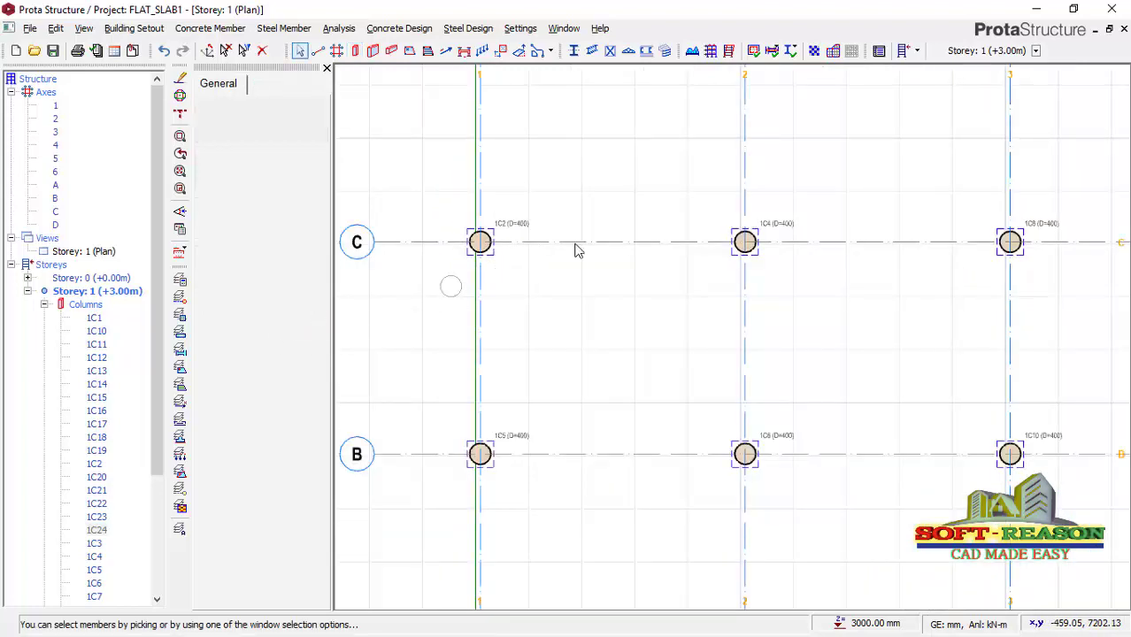
left_click(326, 69)
- Define a slab with depth 250 mm, dead load 3 kN/m2 and the 3.000 Banking Halls imposed load
scroll(500, 199, "down", 5)
scroll(634, 317, "up", 1)
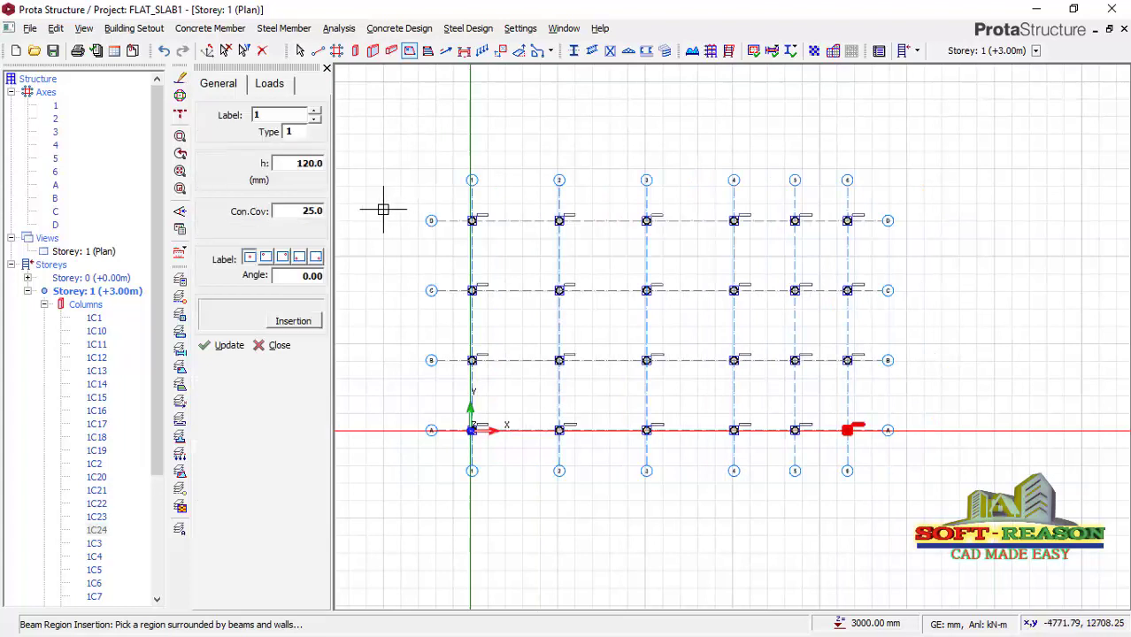
left_click(316, 163)
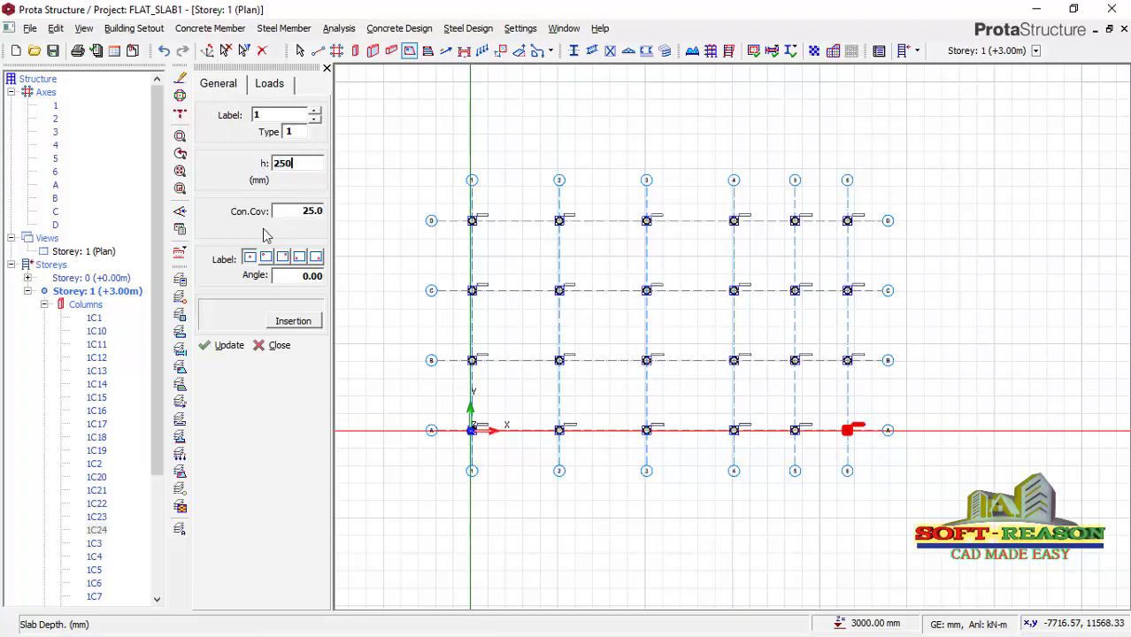
left_click(282, 86)
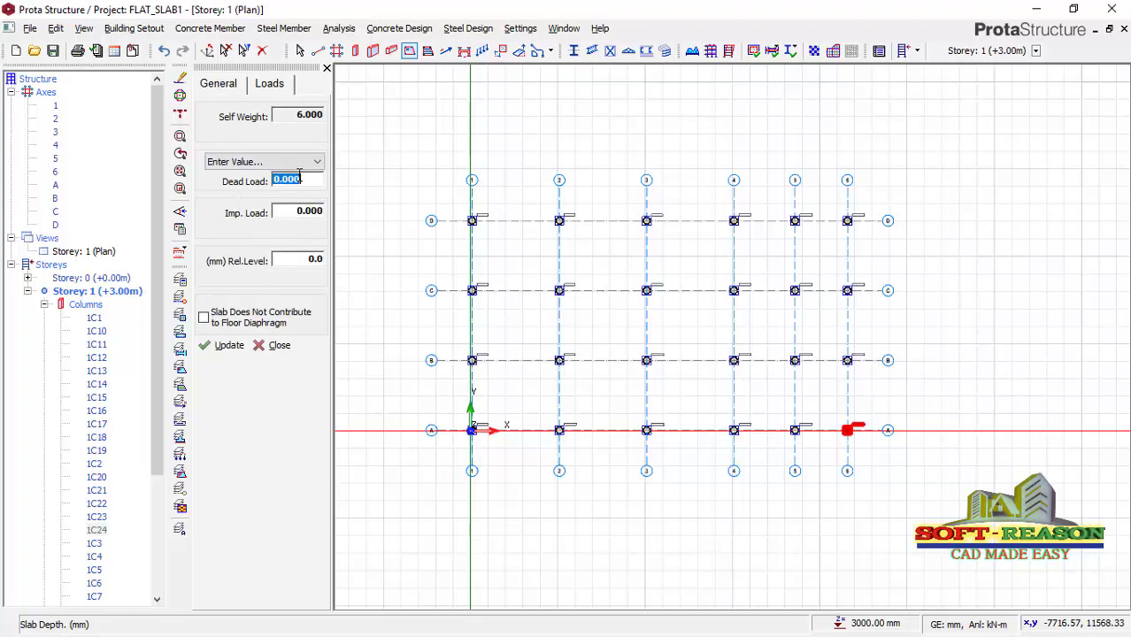
type("3")
left_click(296, 210)
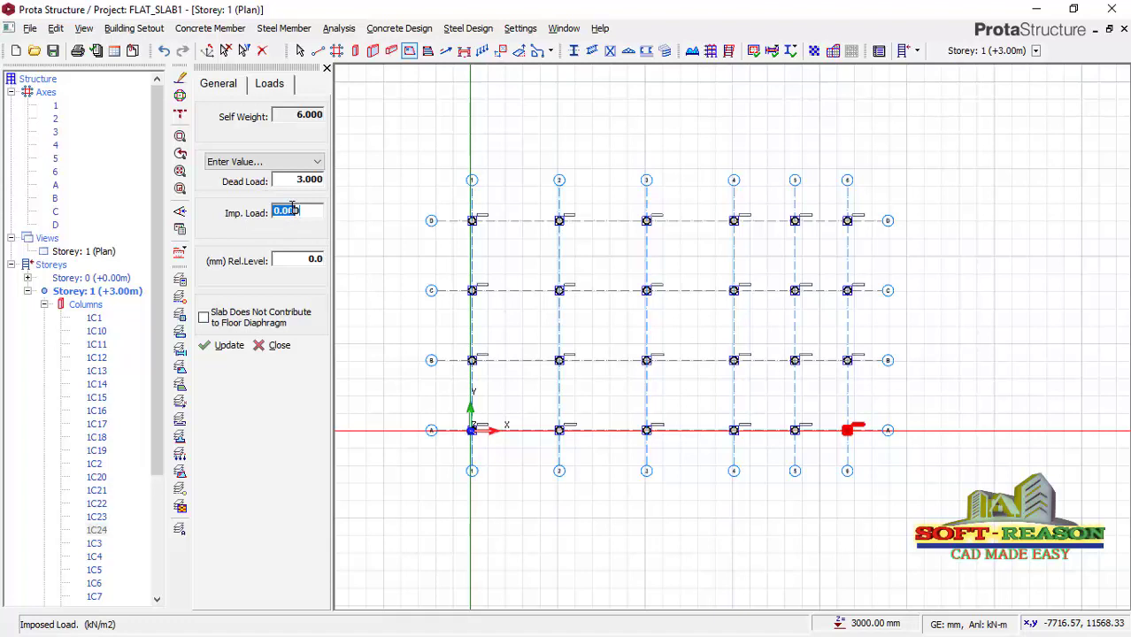
double_click(292, 210)
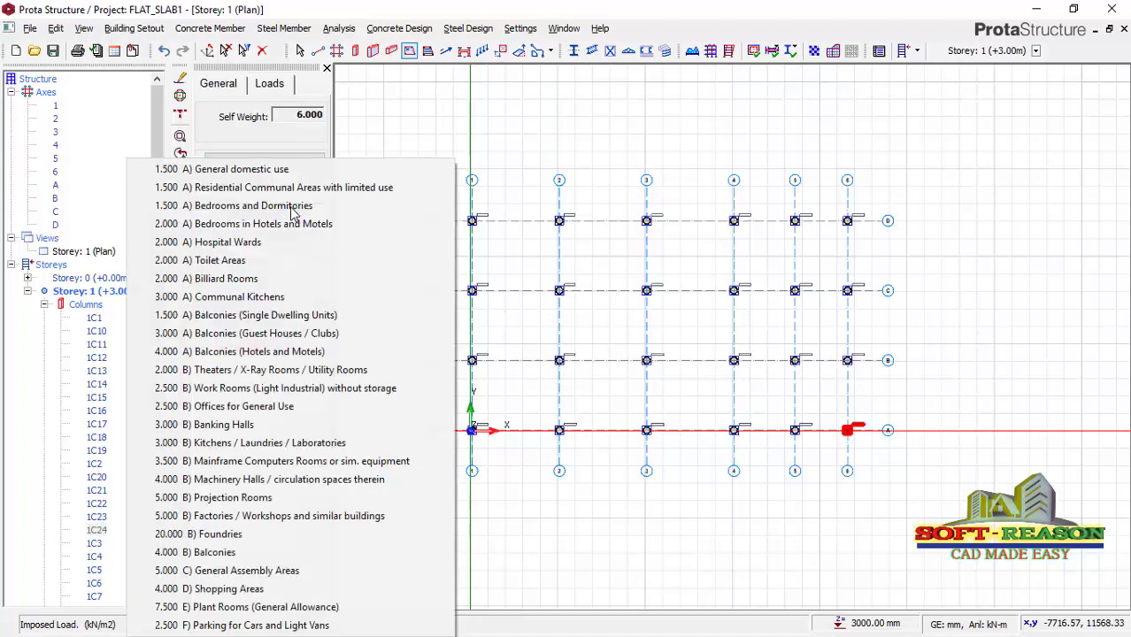
left_click(189, 428)
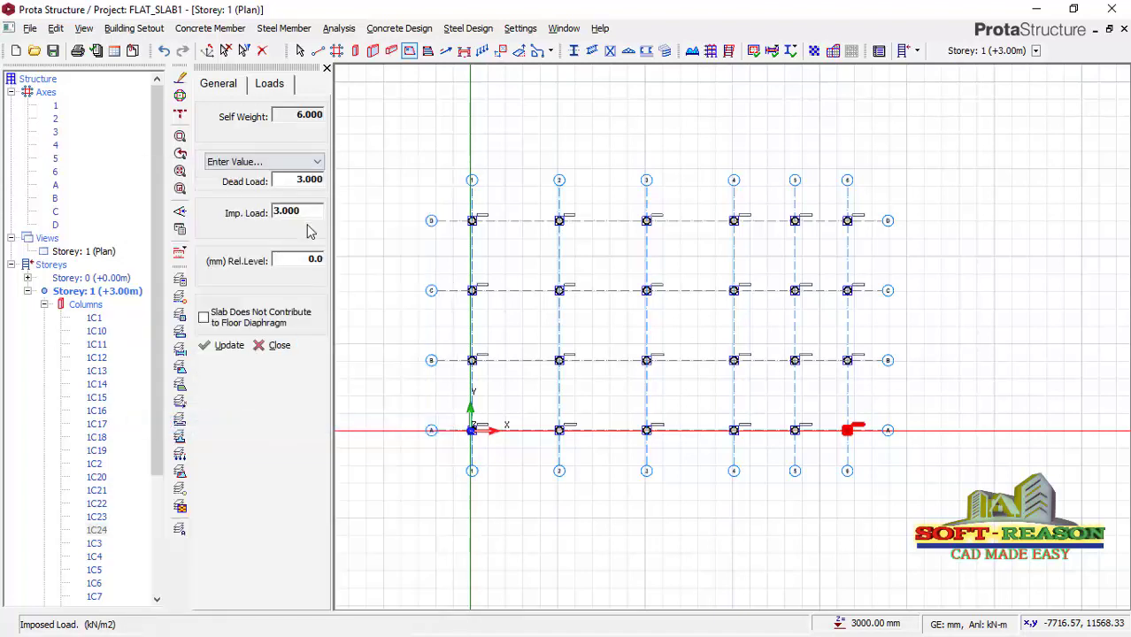
- Insert the slab in all fifteen bays between axes 1-6 and A-D, and close the slab properties
left_click(517, 255)
left_click(604, 255)
left_click(690, 255)
left_click(761, 254)
left_click(820, 255)
left_click(821, 325)
left_click(764, 325)
left_click(690, 325)
left_click(602, 322)
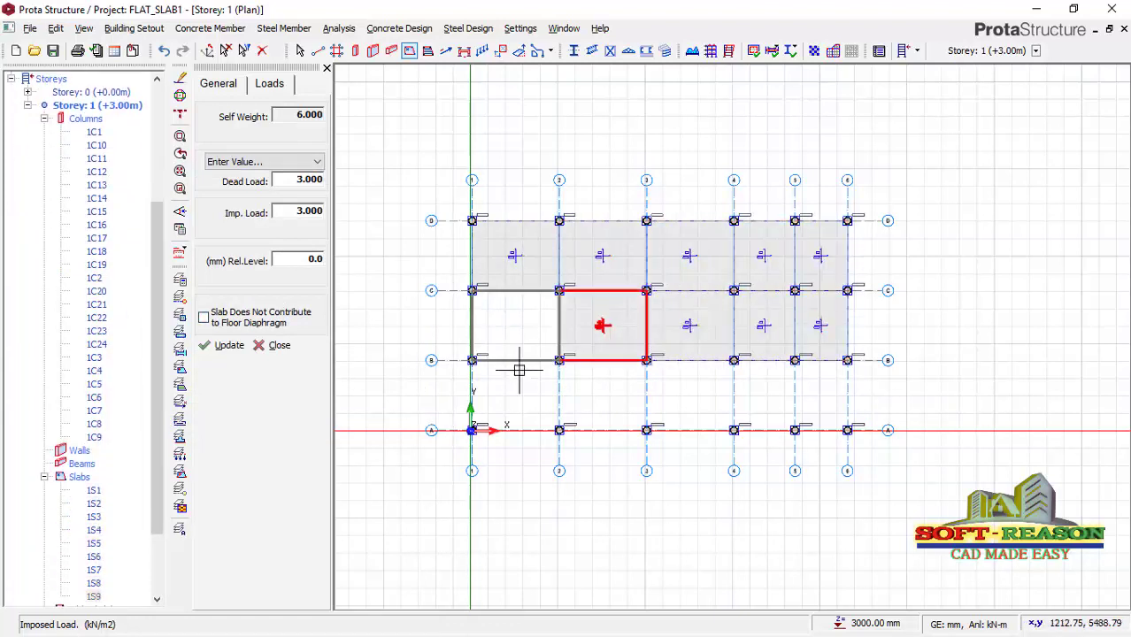
left_click(512, 329)
left_click(522, 389)
left_click(610, 390)
left_click(691, 390)
left_click(765, 386)
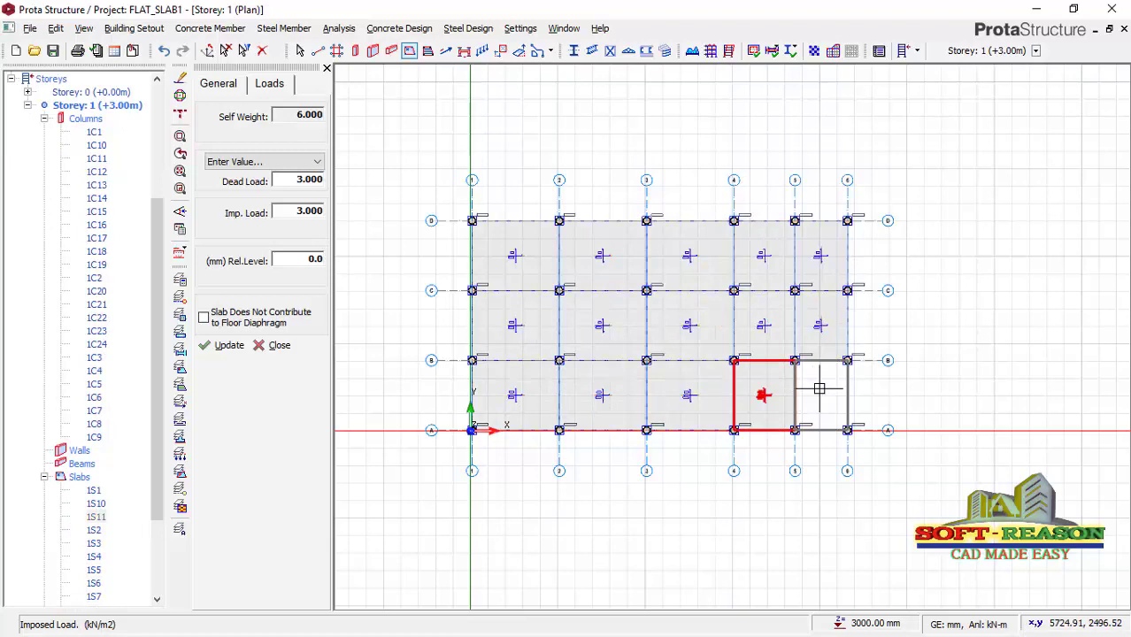
left_click(820, 386)
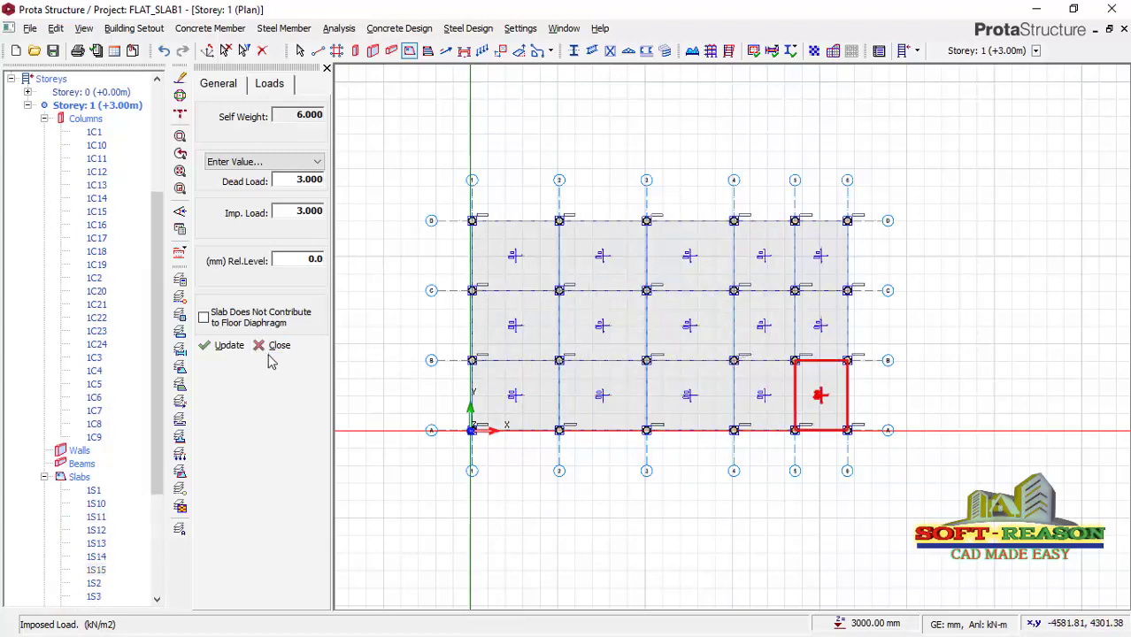
left_click(327, 68)
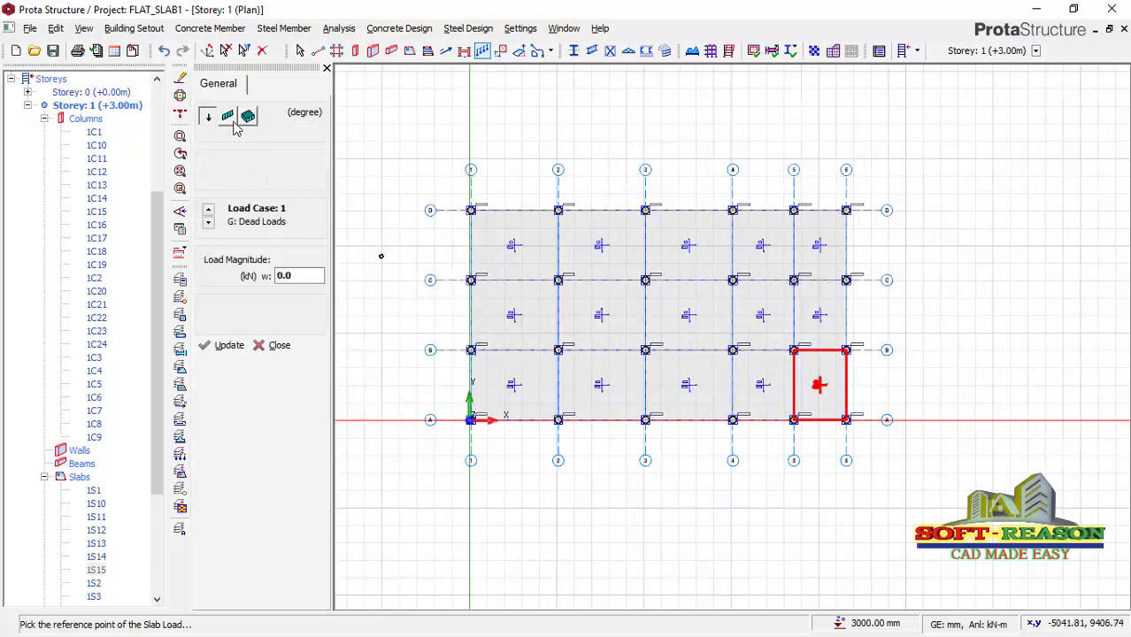
- Apply a 10 kN/m dead line load about 19.1 m long midway between axes C and D, from near axis 1 to the slab centre between axes 5 and 6
left_click(228, 117)
double_click(309, 275)
type("10")
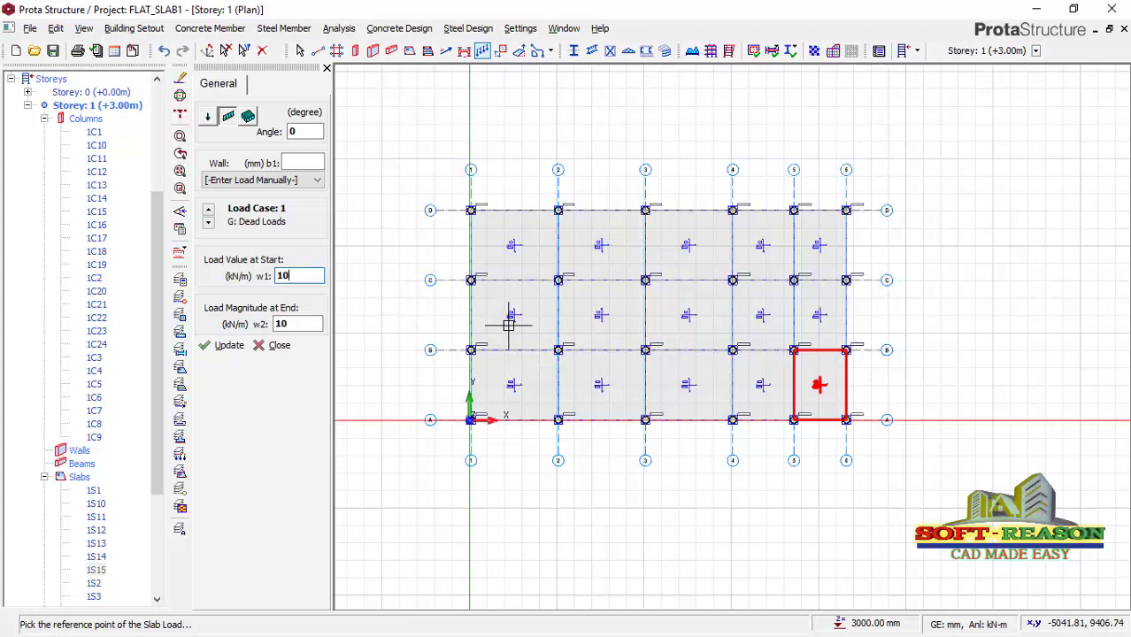
scroll(489, 239, "up", 5)
scroll(469, 250, "up", 1)
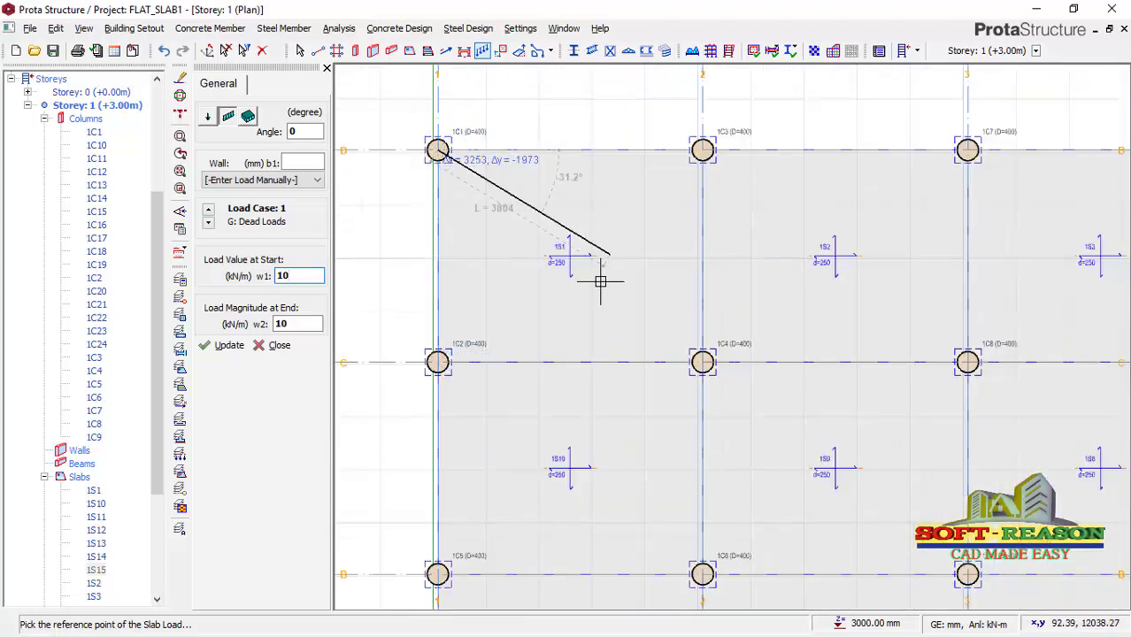
left_click(483, 259)
scroll(382, 340, "down", 3)
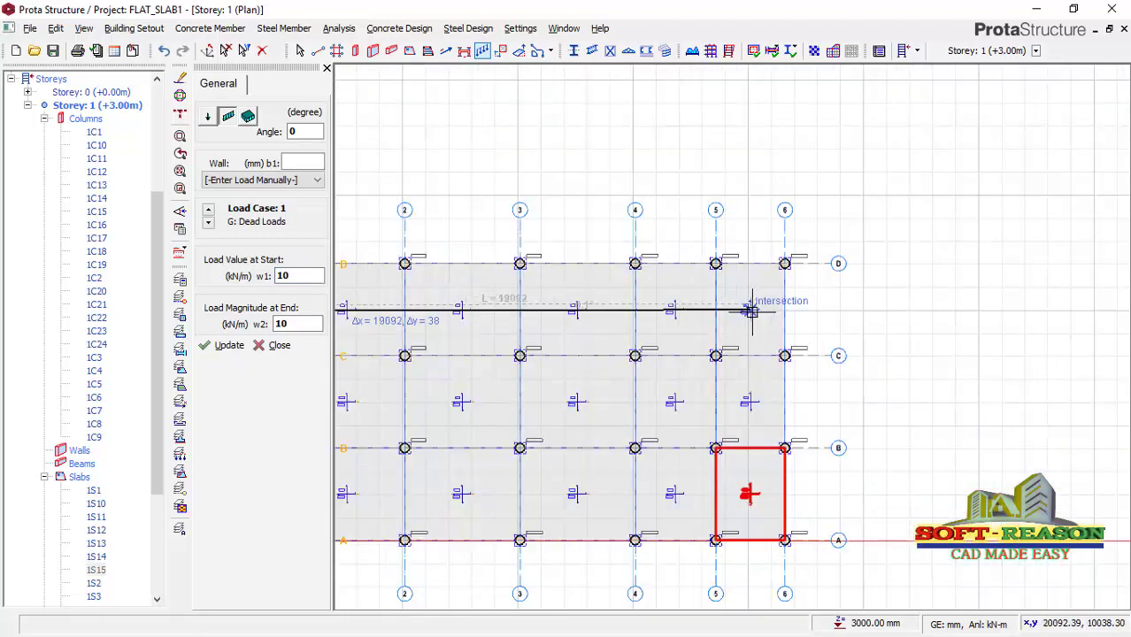
scroll(751, 310, "up", 2)
left_click(750, 310)
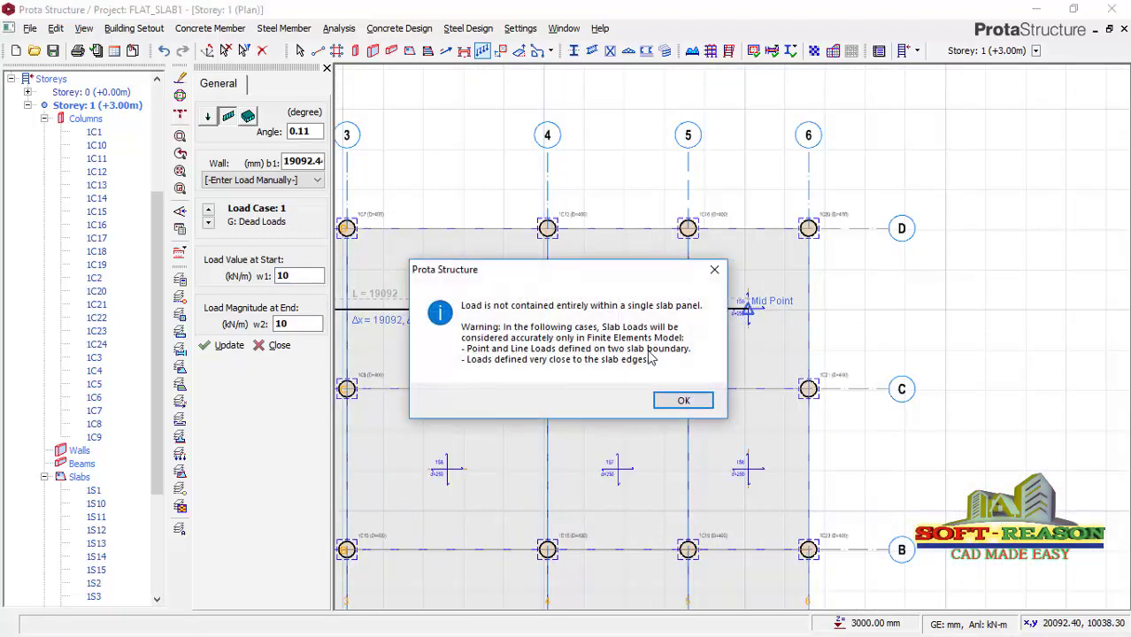
left_click(683, 402)
scroll(472, 361, "down", 4)
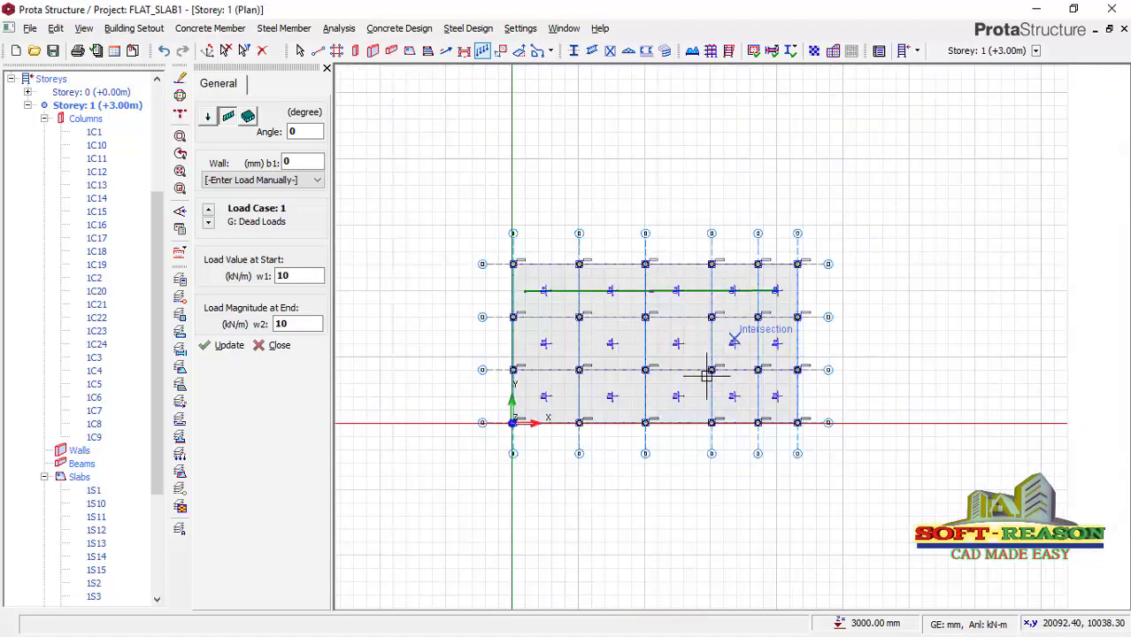
scroll(681, 358, "up", 2)
scroll(434, 328, "up", 2)
scroll(720, 359, "down", 2)
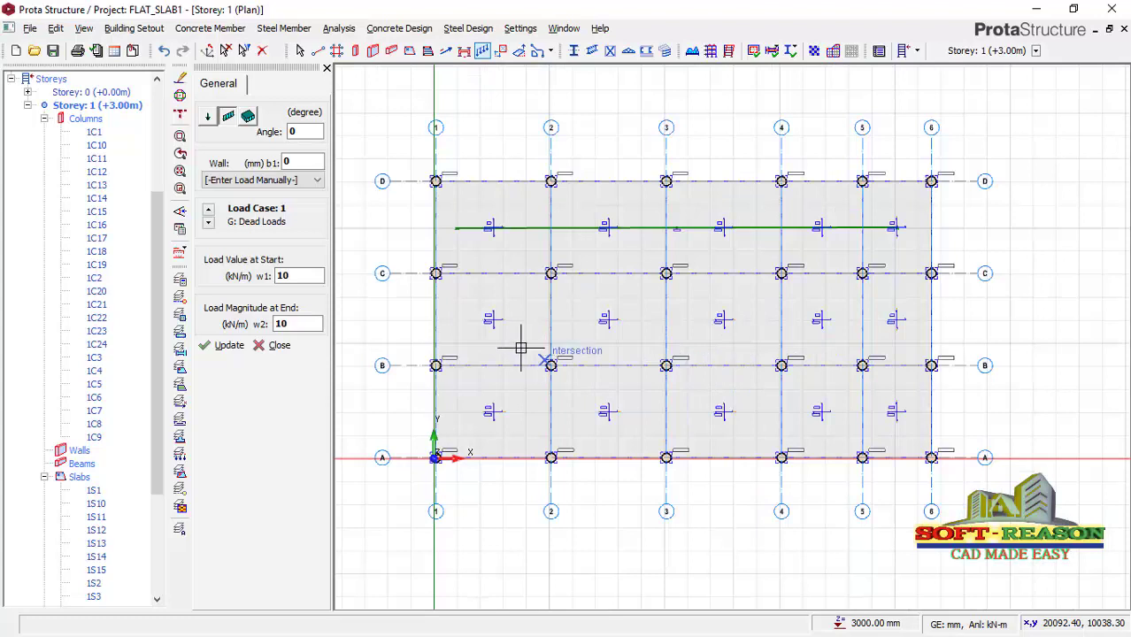
- Apply a 10 kN/m dead line load about 18.5 m long midway between axes B and C, from near axis 1 to just past axis 5
left_click(461, 320)
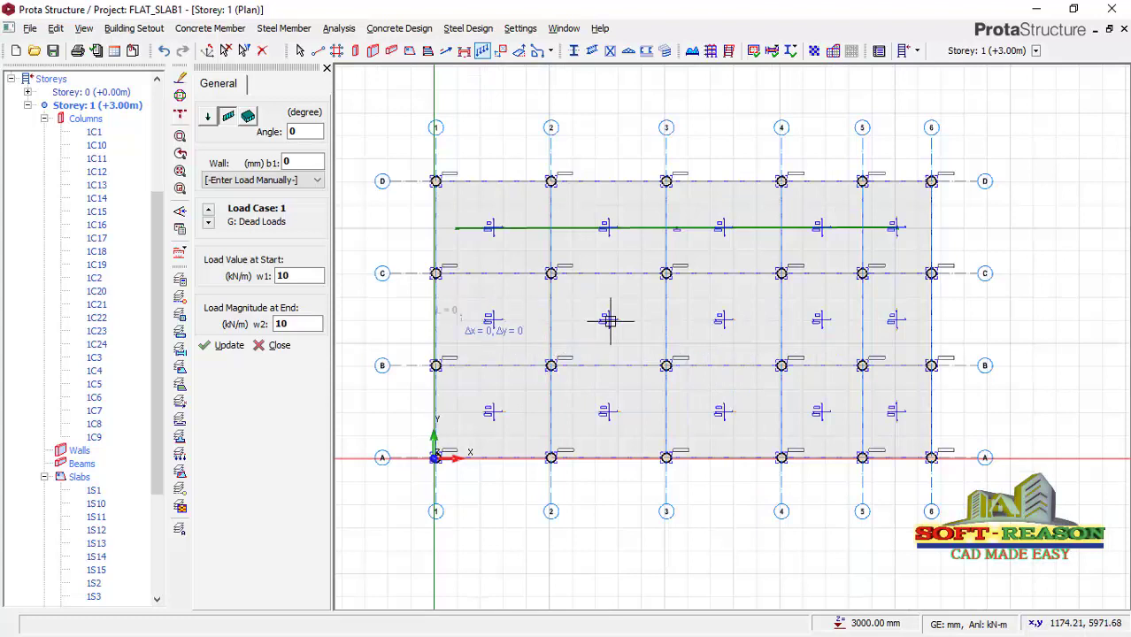
left_click(887, 320)
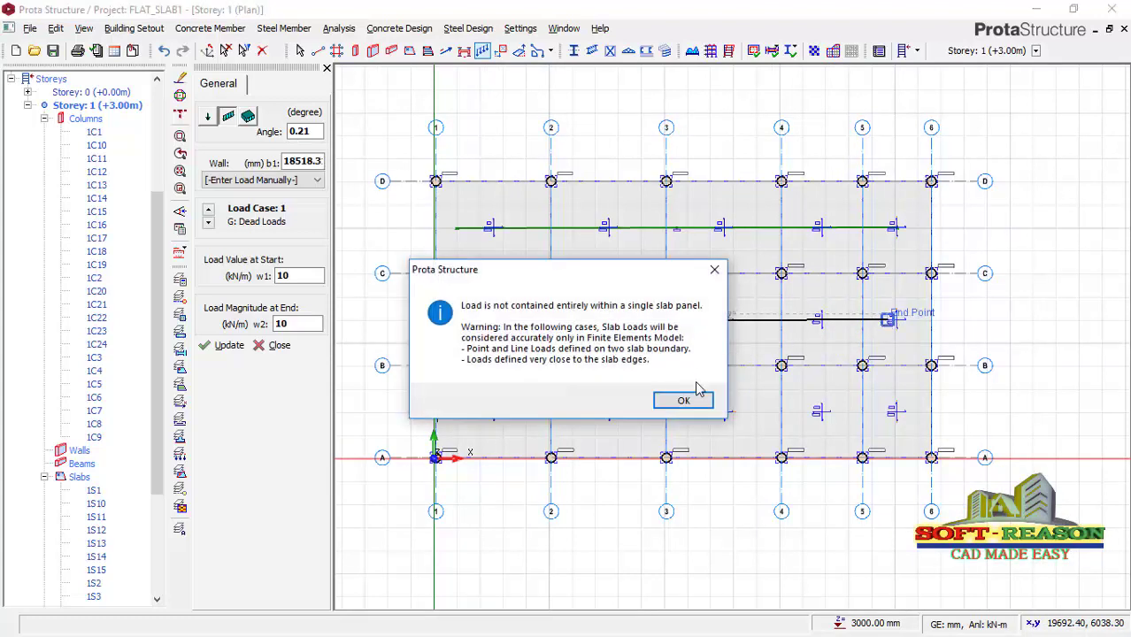
left_click(690, 399)
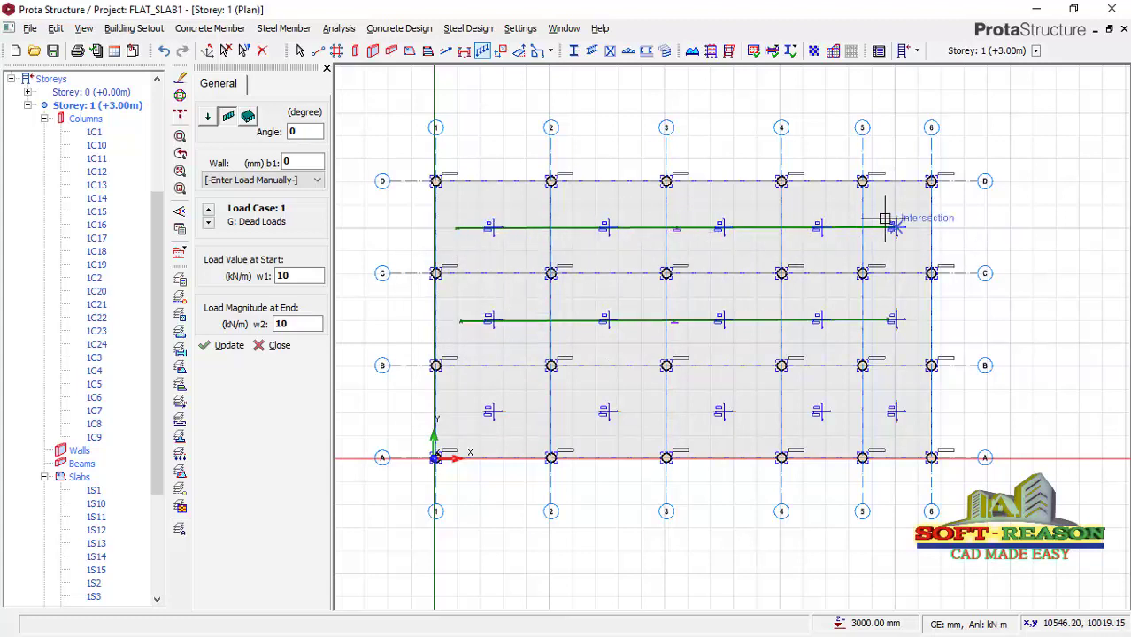
- Apply a 10 kN/m dead line load about 19.2 m long midway between axes A and B, and close the load properties
left_click(454, 411)
left_click(897, 411)
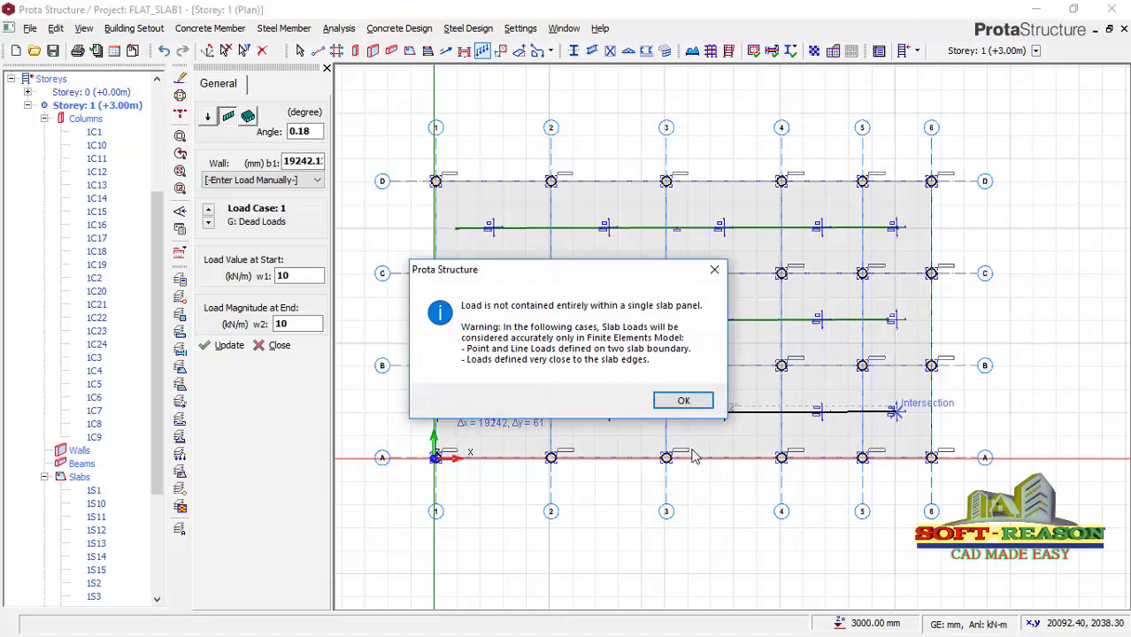
left_click(689, 402)
scroll(739, 265, "down", 1)
scroll(744, 274, "up", 2)
scroll(647, 313, "down", 1)
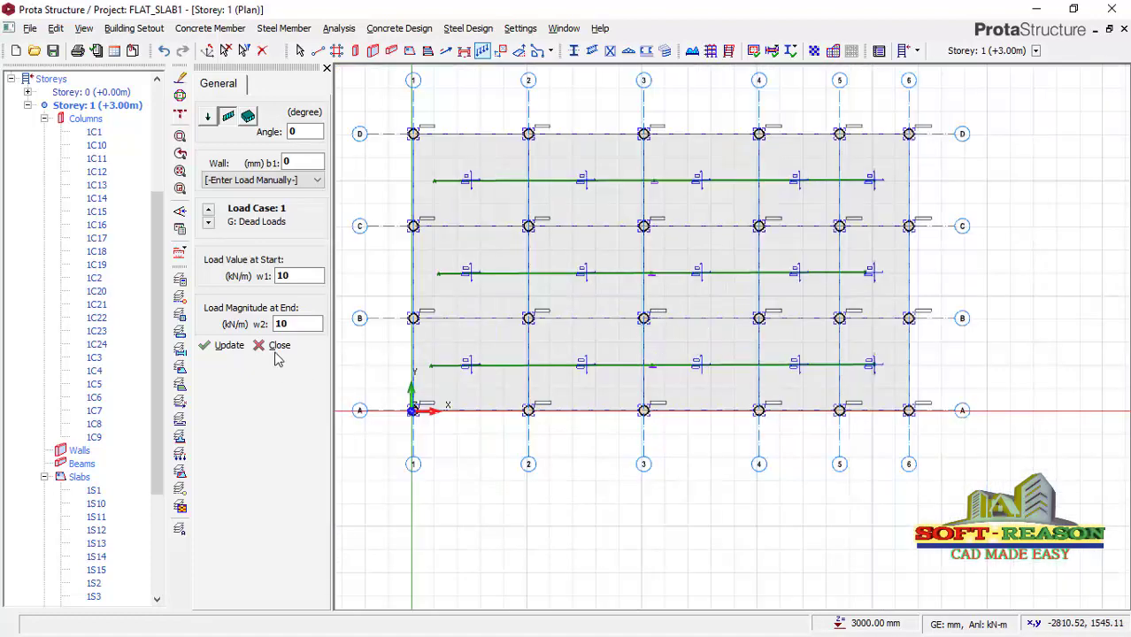
left_click(277, 347)
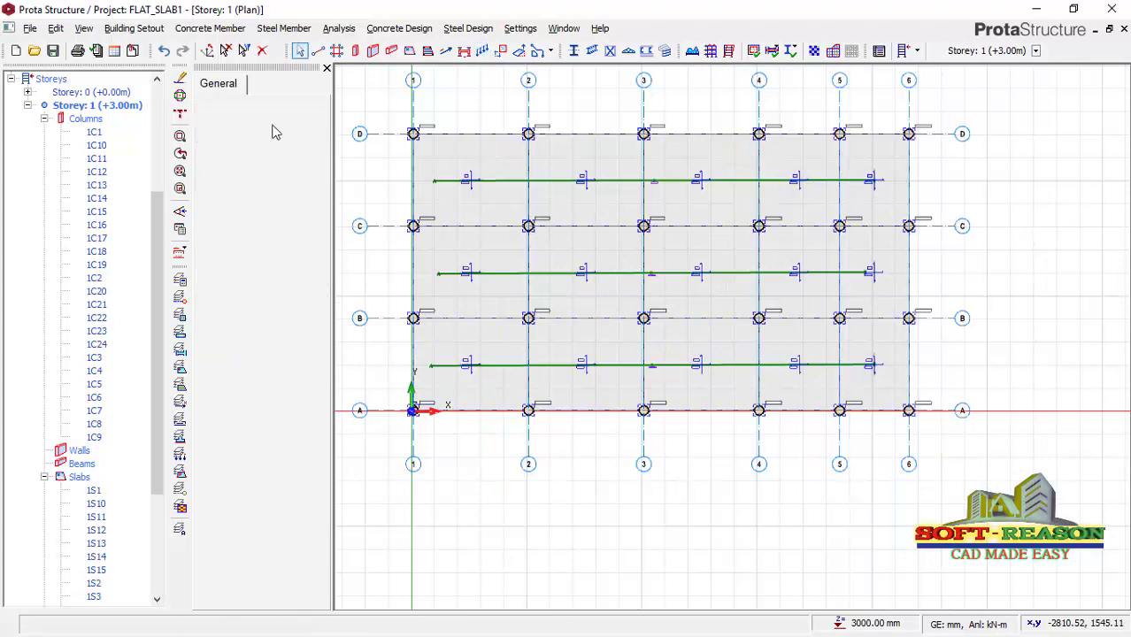
left_click(327, 69)
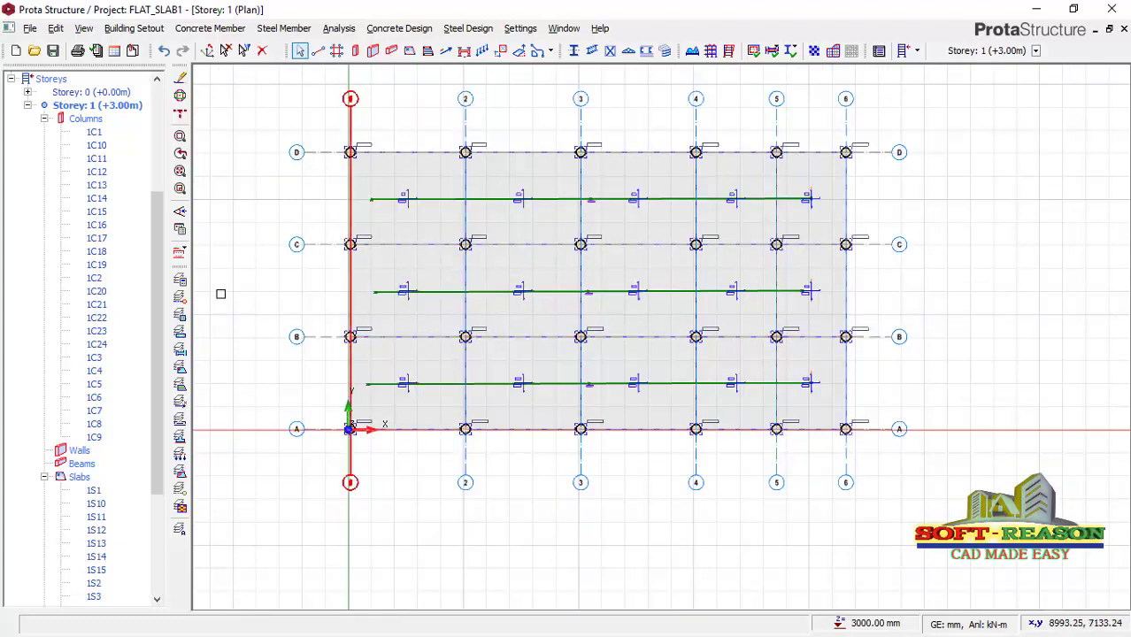
- Insert storeys on top of the building for a total of 3 storeys
right_click(48, 84)
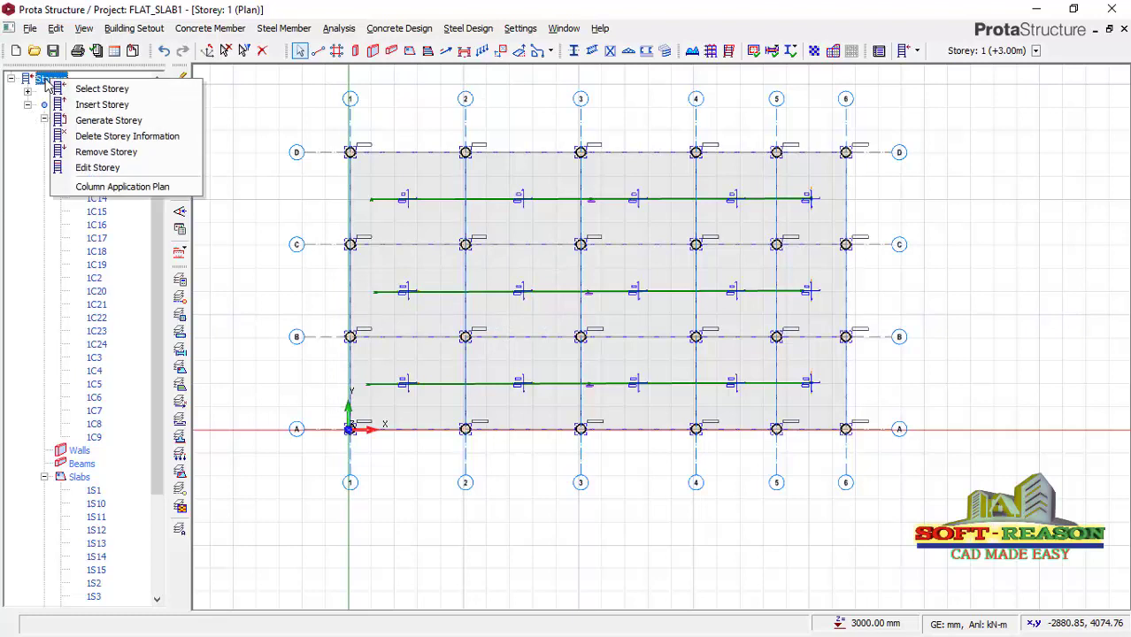
left_click(89, 149)
left_click(470, 343)
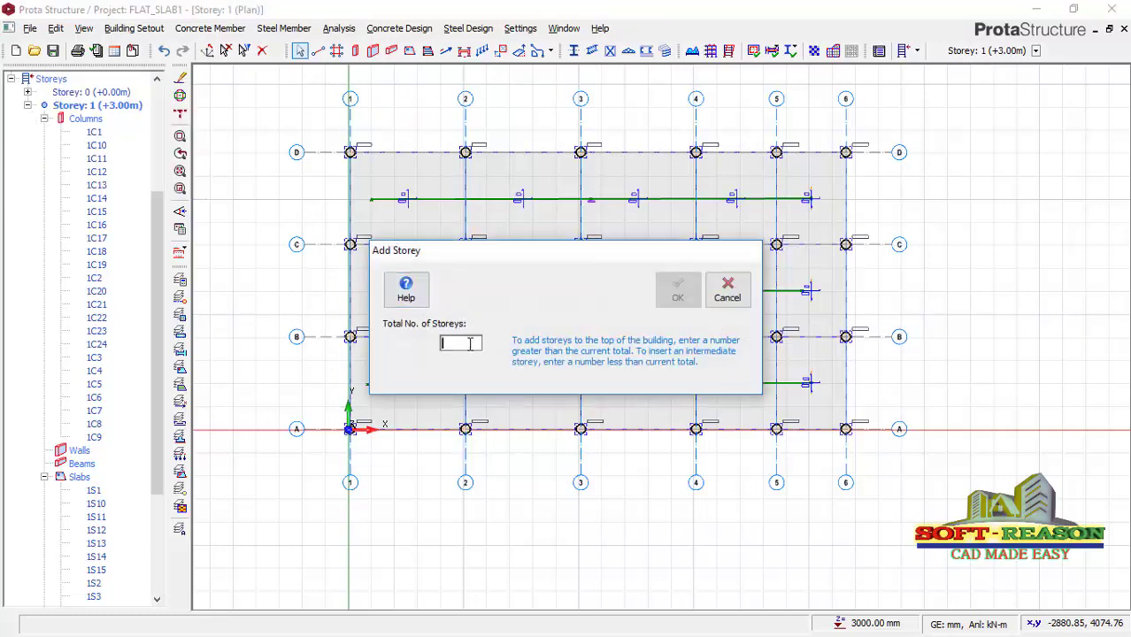
type("3")
left_click(674, 298)
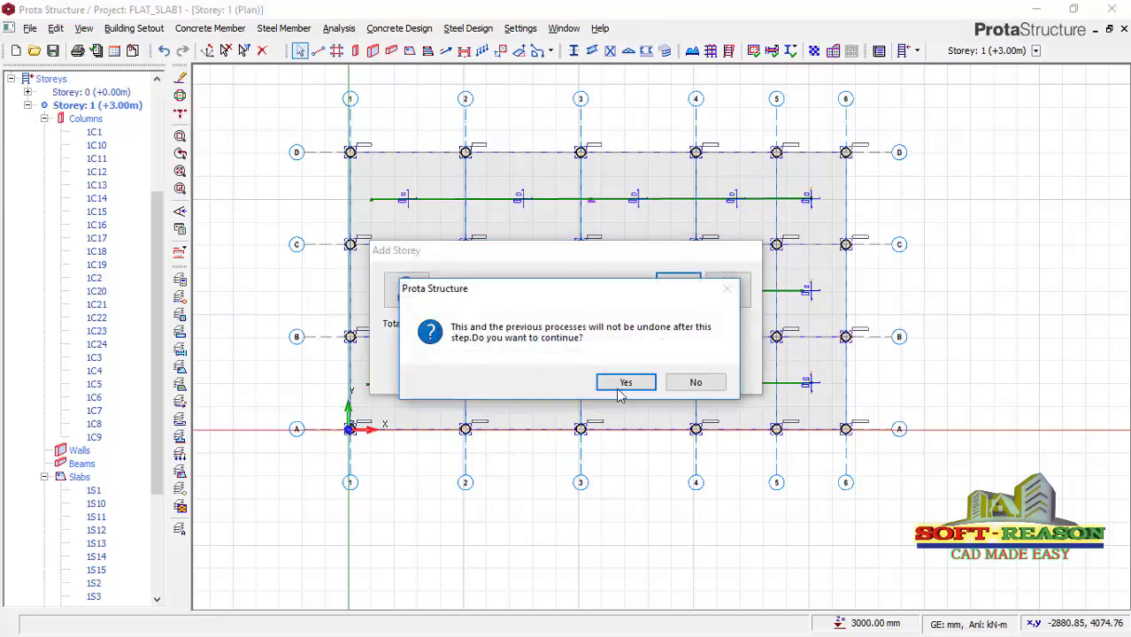
left_click(624, 382)
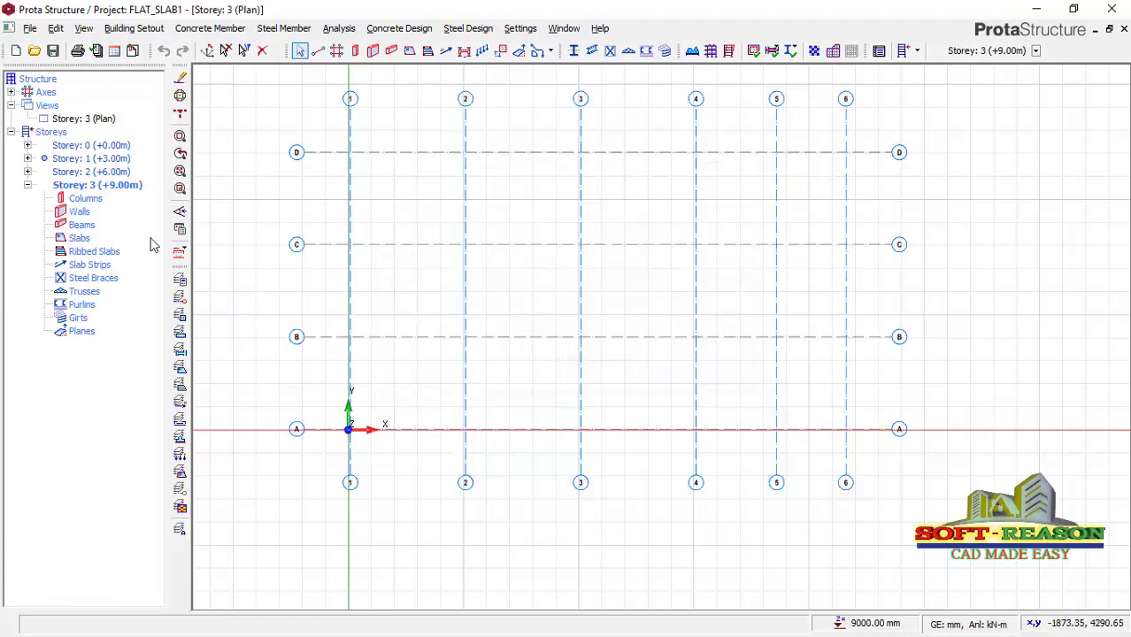
- Generate Storeys 2 and 3 from Storey 1 with all member types, including columns, slabs and slab loads
double_click(92, 160)
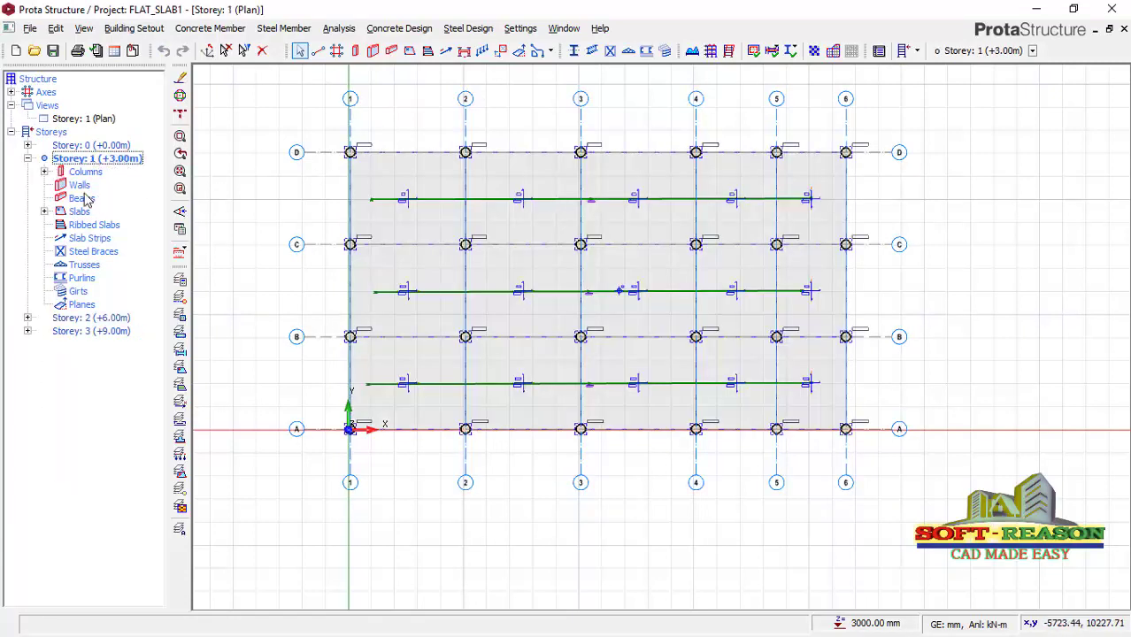
left_click(50, 133)
right_click(51, 133)
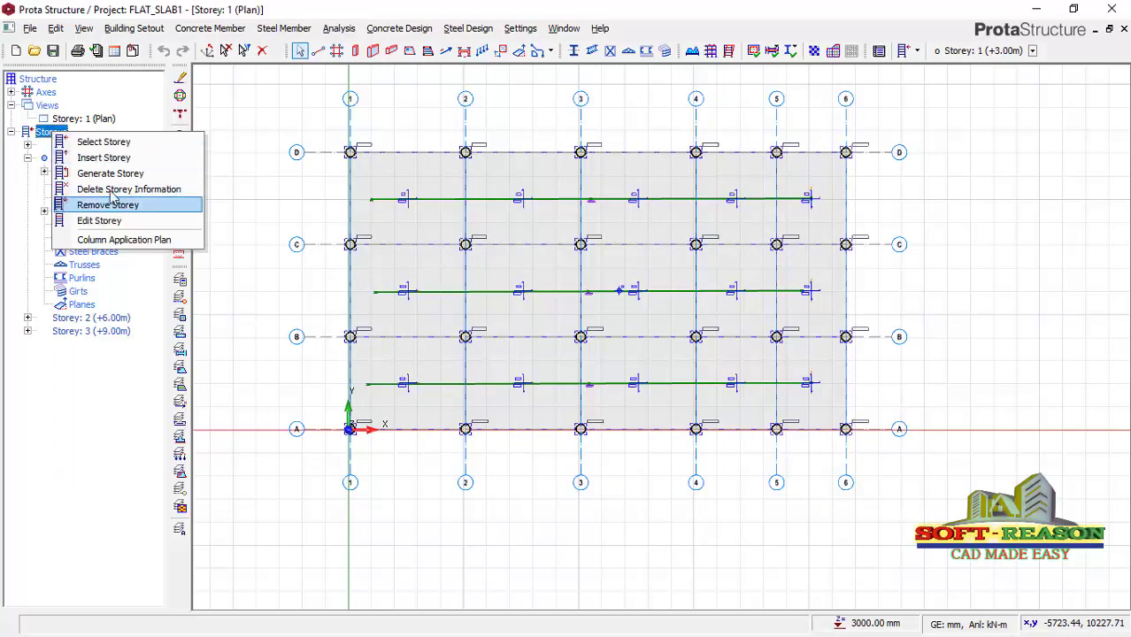
left_click(110, 174)
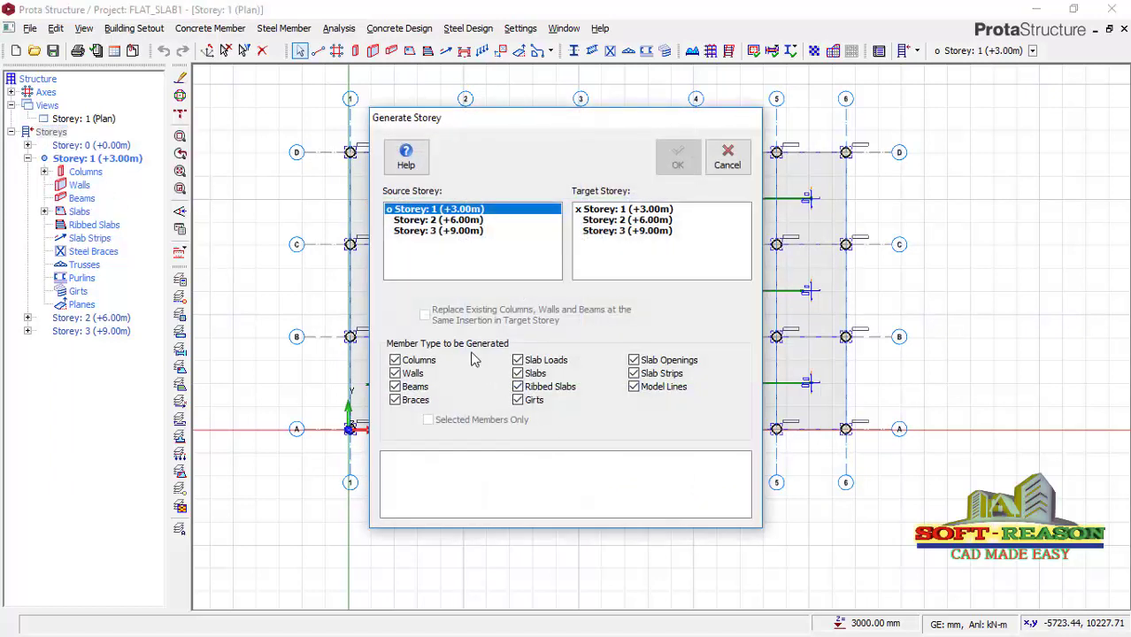
left_click(619, 220)
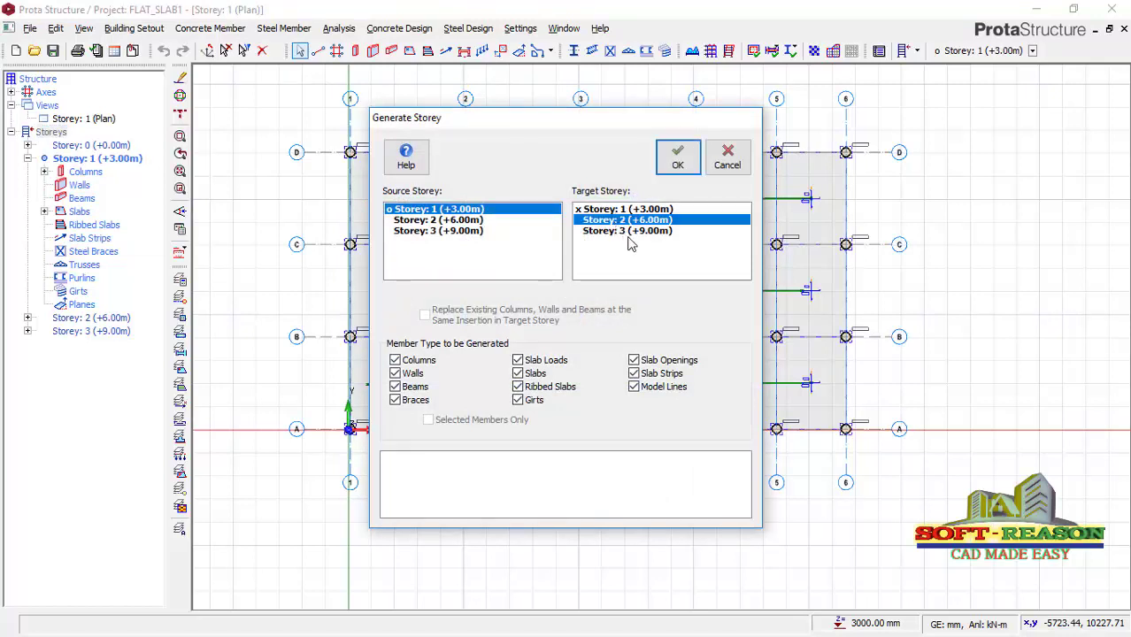
left_click(627, 231)
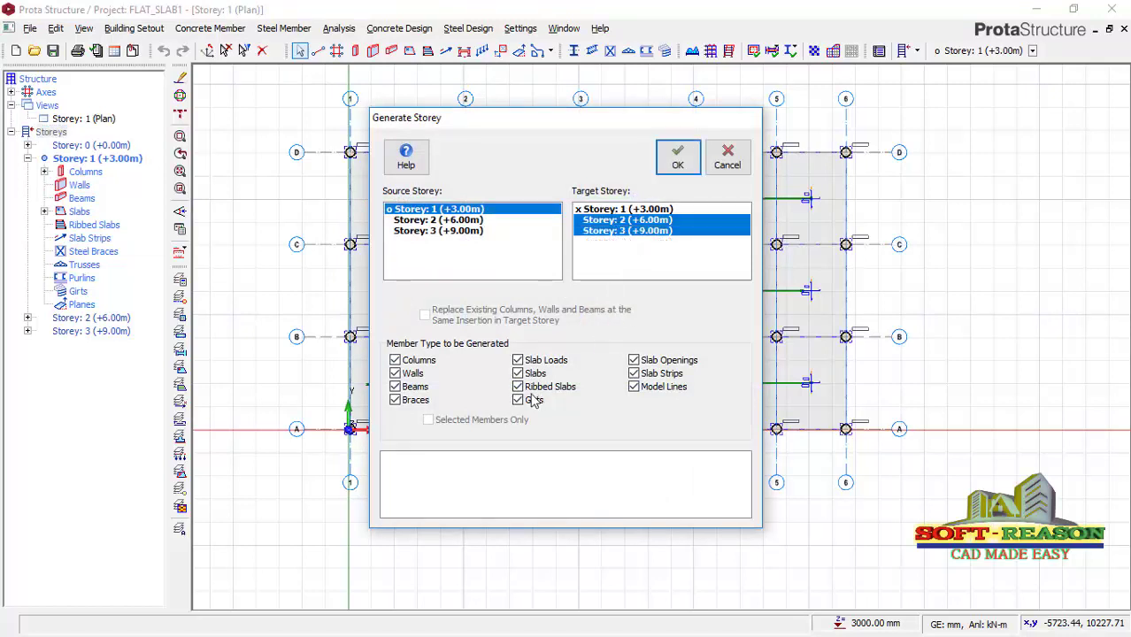
left_click(677, 157)
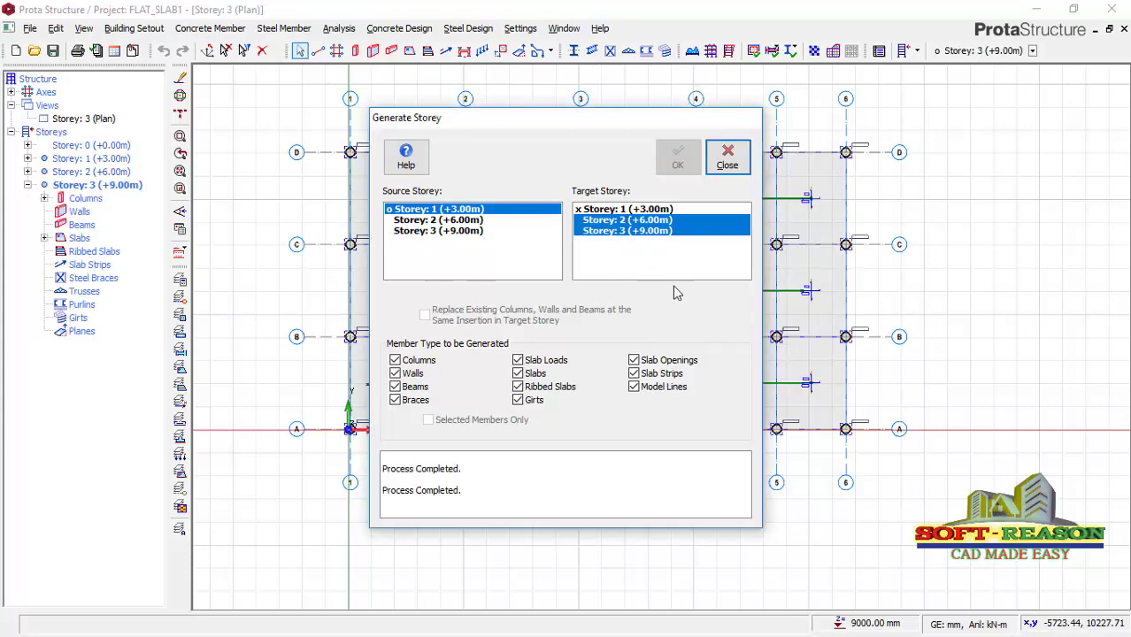
left_click(727, 159)
- Switch the Storey 3 view to 3D, orbit to see the whole building, and save the project
scroll(725, 331, "up", 2)
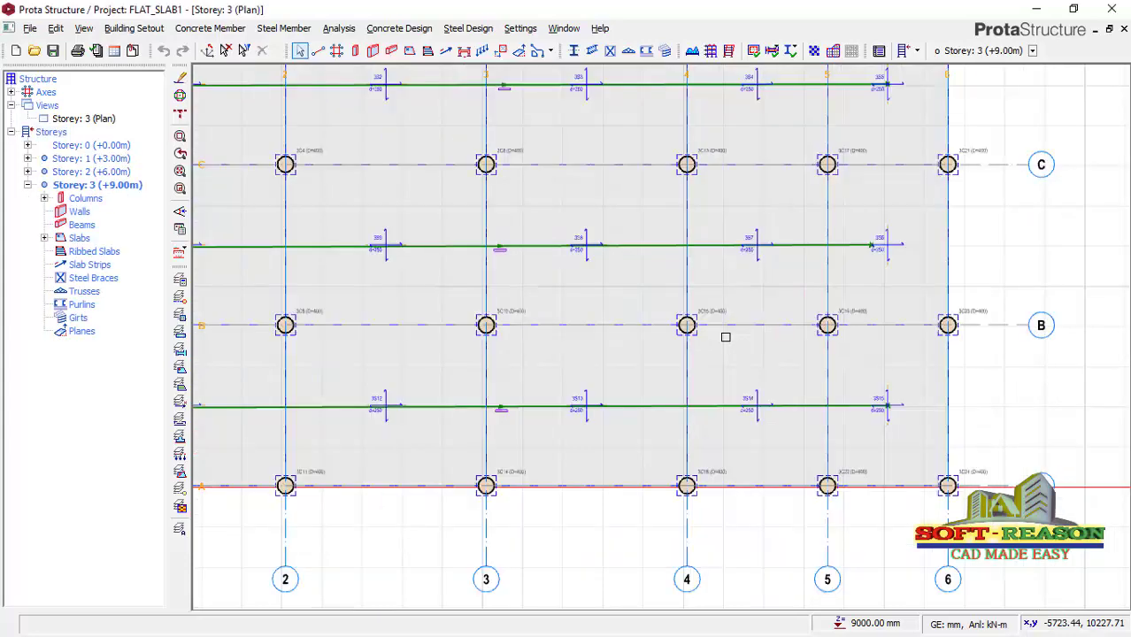
scroll(620, 399, "down", 2)
left_click(83, 119)
right_click(88, 119)
key("Escape")
middle_click_drag(671, 388, 659, 428)
middle_click_drag(434, 327, 680, 397)
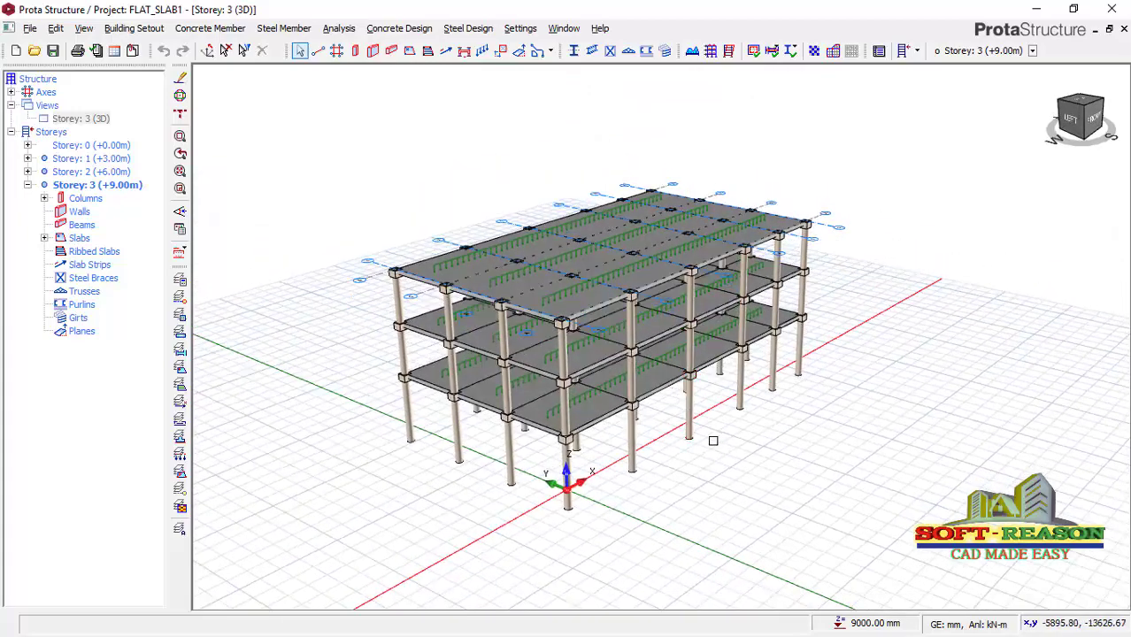
left_click(53, 51)
- Examine the slabs, line loads and column drop panels of all storeys in the 3D model
scroll(594, 358, "up", 3)
scroll(594, 359, "down", 4)
scroll(594, 358, "up", 2)
scroll(594, 358, "up", 3)
scroll(554, 370, "down", 3)
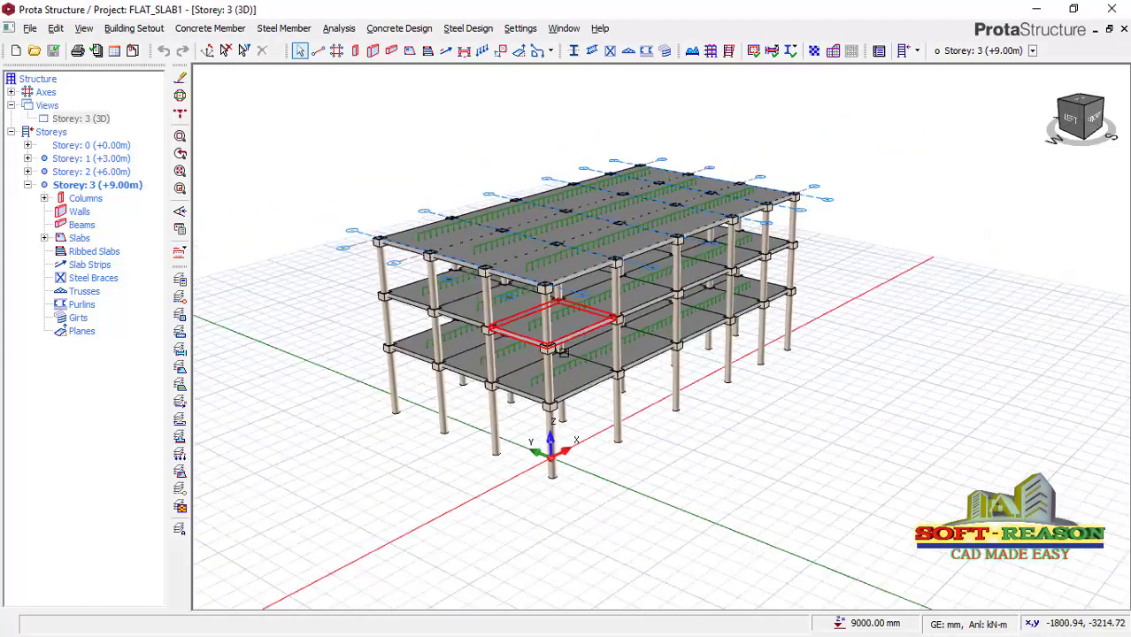
scroll(554, 370, "up", 1)
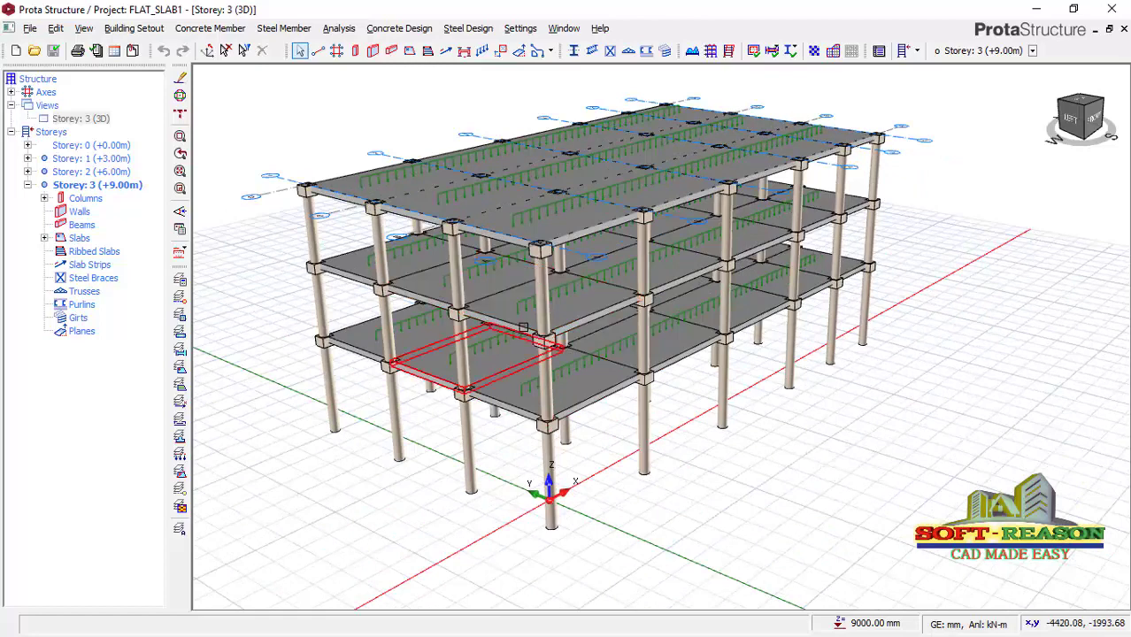
scroll(540, 319, "up", 3)
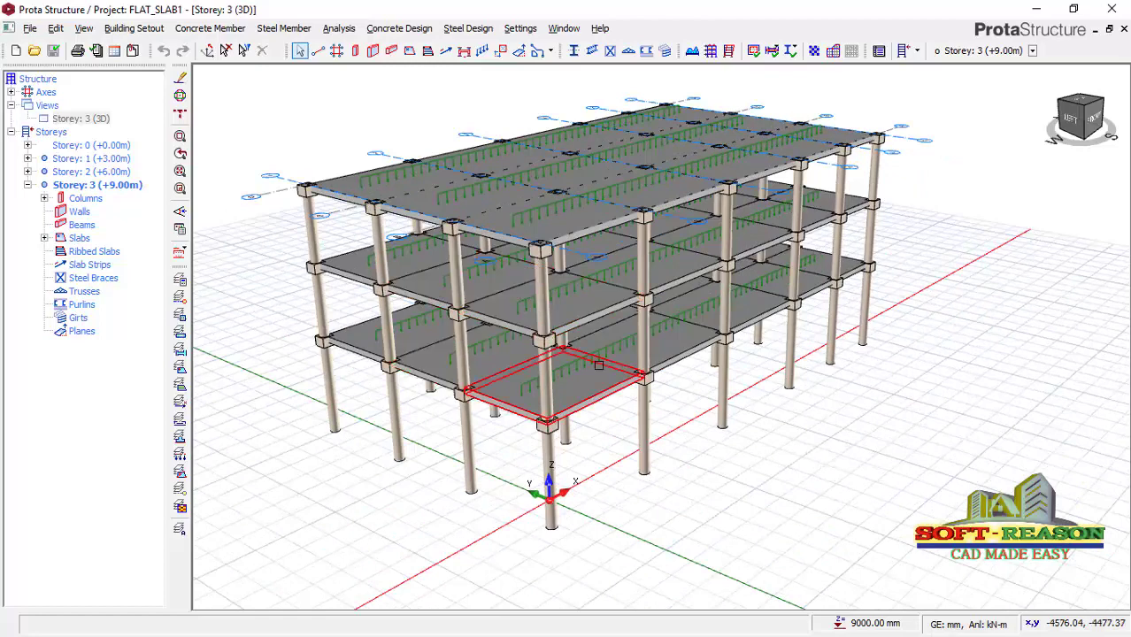
scroll(541, 292, "down", 4)
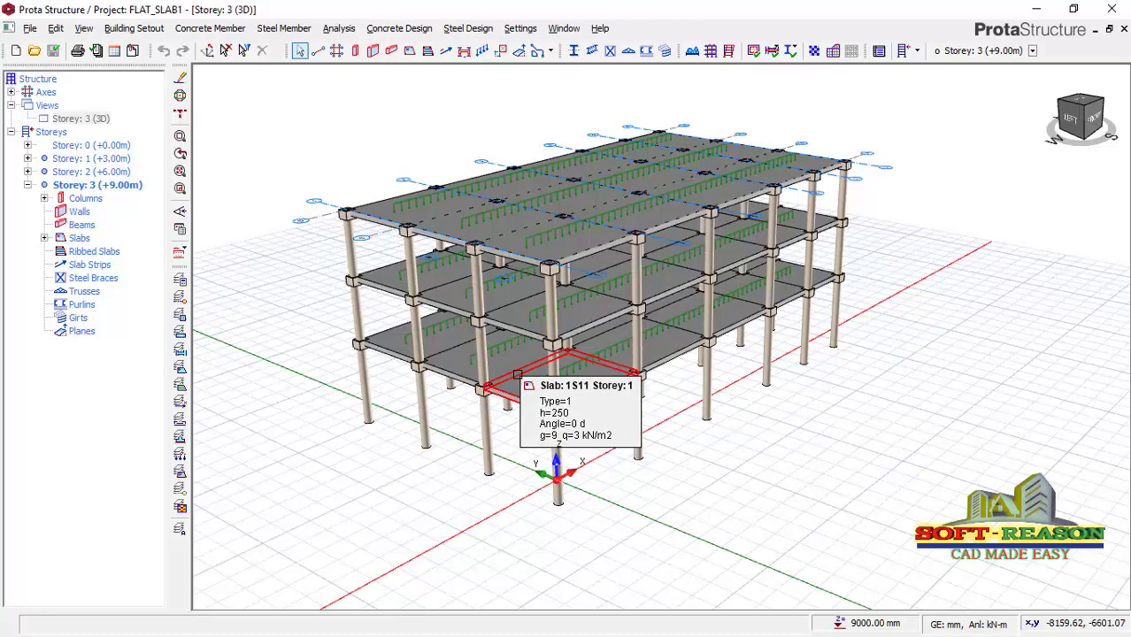
scroll(517, 379, "down", 2)
scroll(512, 382, "up", 5)
scroll(505, 385, "down", 4)
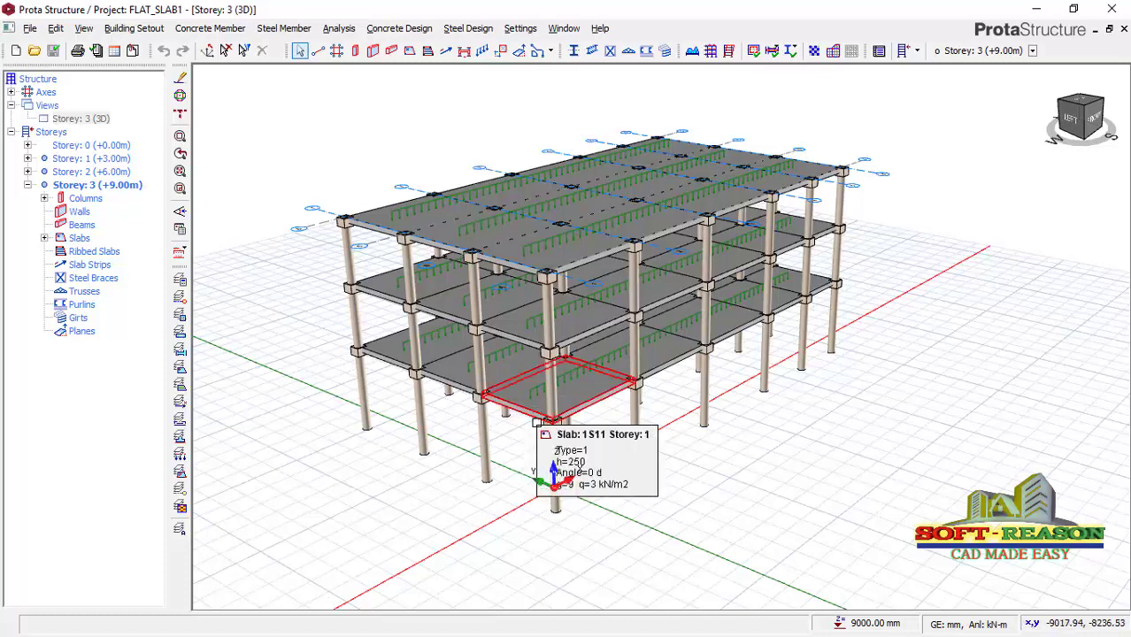
scroll(544, 406, "up", 1)
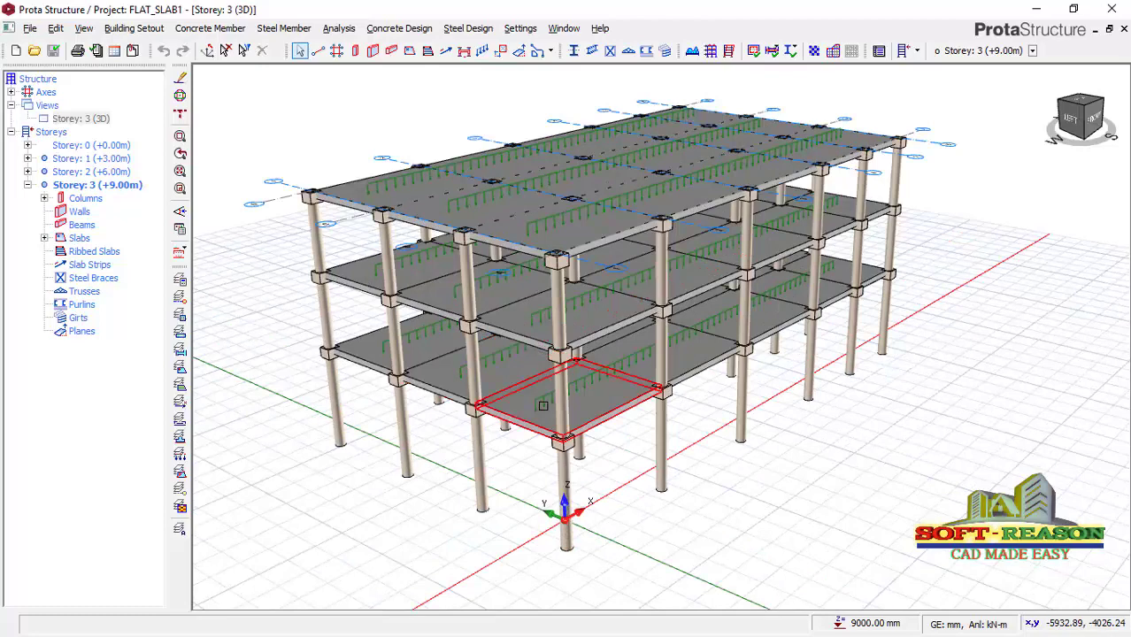
scroll(347, 341, "up", 2)
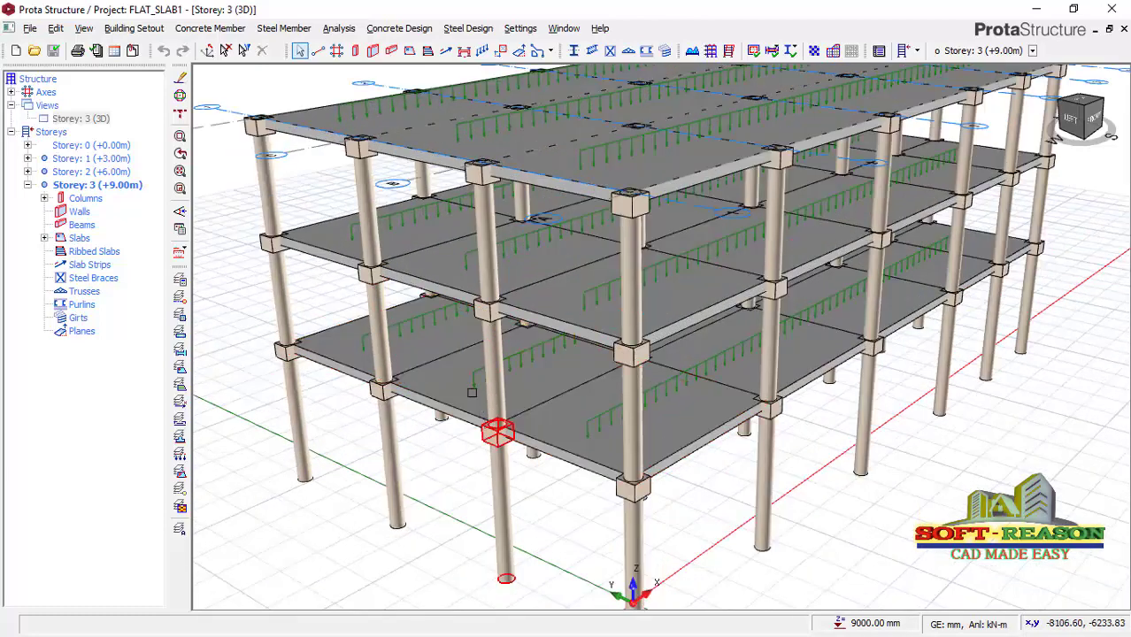
scroll(452, 364, "down", 1)
scroll(451, 363, "down", 3)
- Make Storey 1 the current storey and return its view to plan
left_click(91, 159)
left_click(93, 120)
right_click(93, 120)
left_click(124, 124)
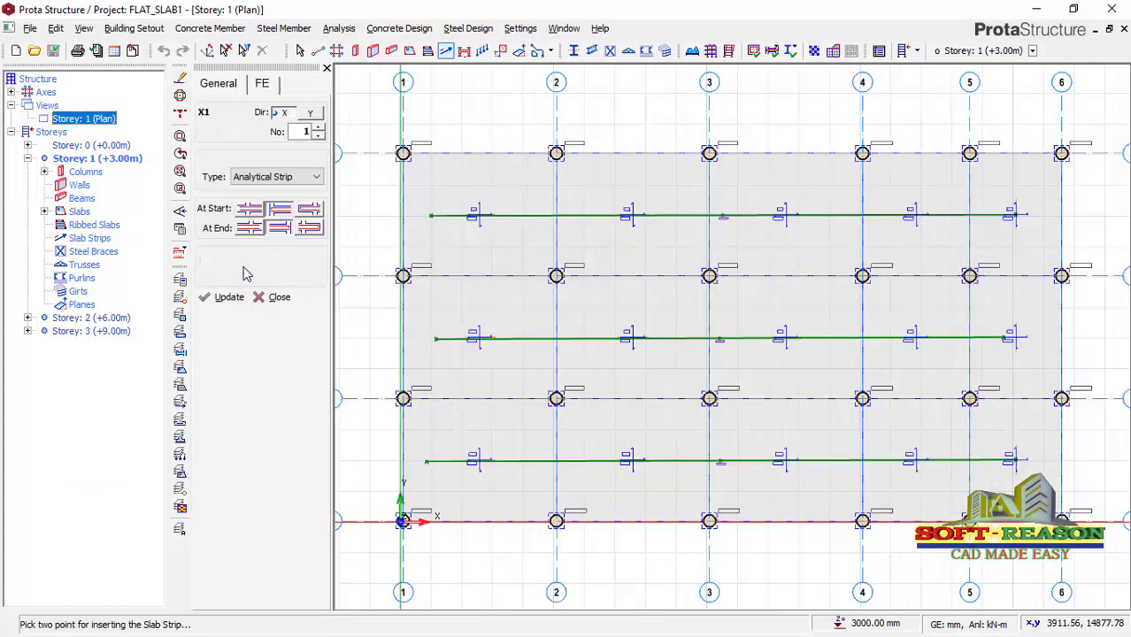
- Set the slab strip to type FE Strip in the Y direction with the yellow-shaded FE strip option
left_click(276, 177)
left_click(265, 202)
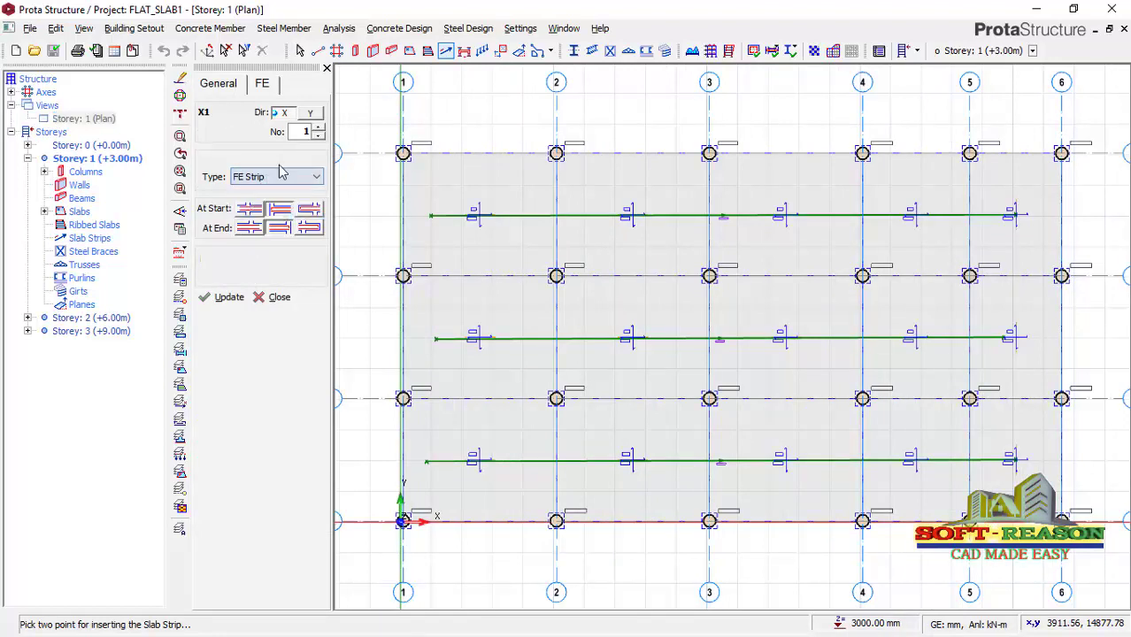
left_click(311, 113)
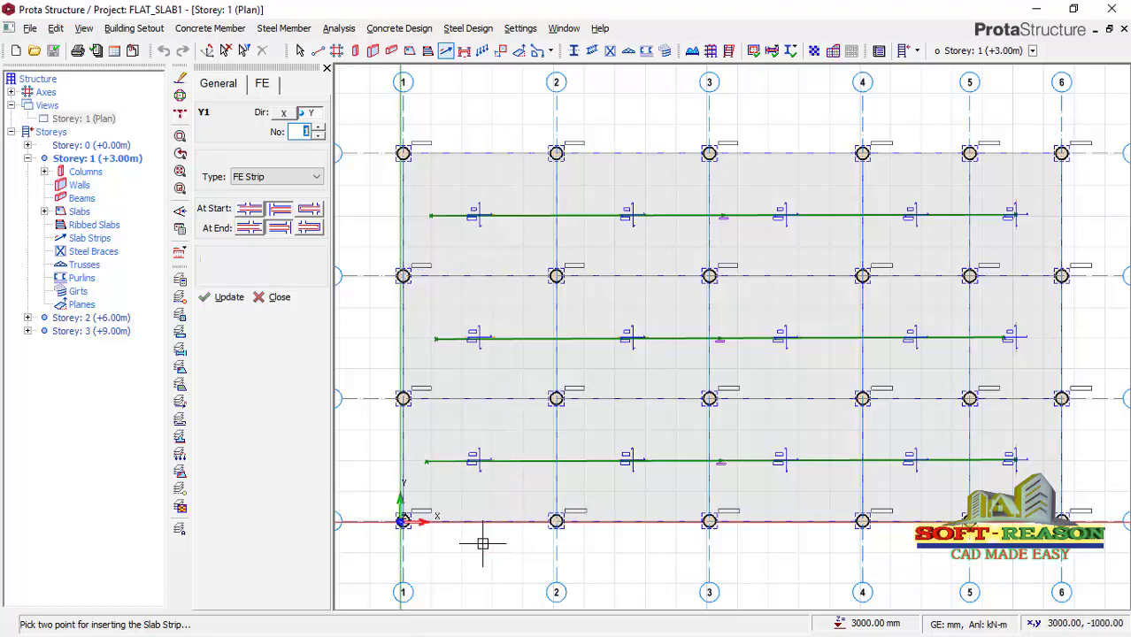
left_click(265, 84)
left_click(306, 182)
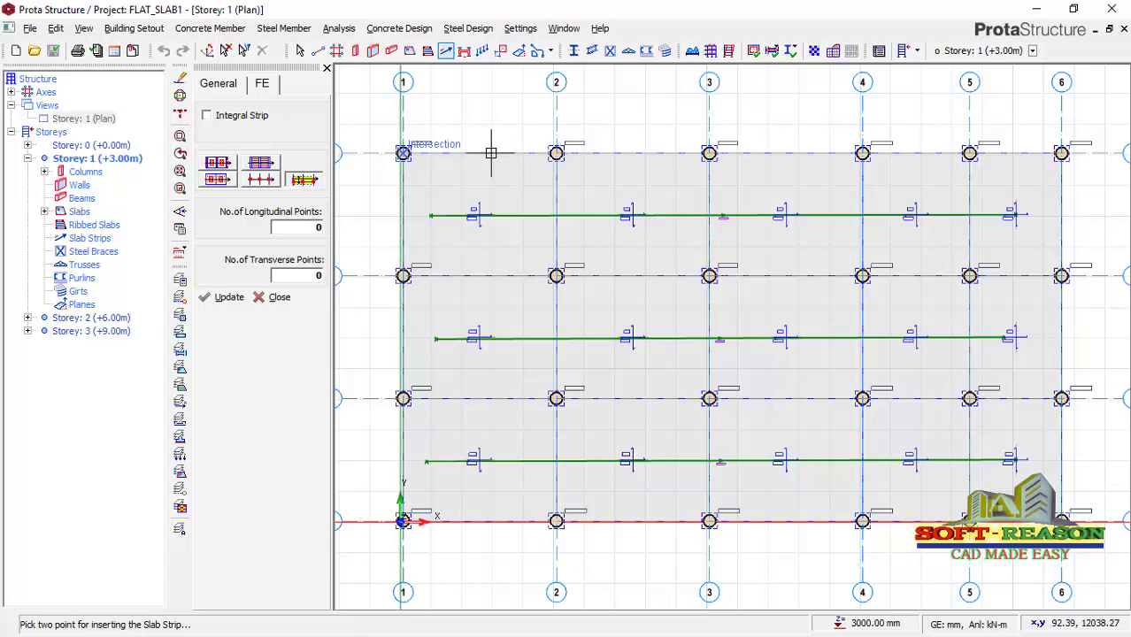
- Insert a 12000 mm long Y-direction FE strip midway between axes 1 and 2, from axis D down to axis A
scroll(482, 159, "up", 1)
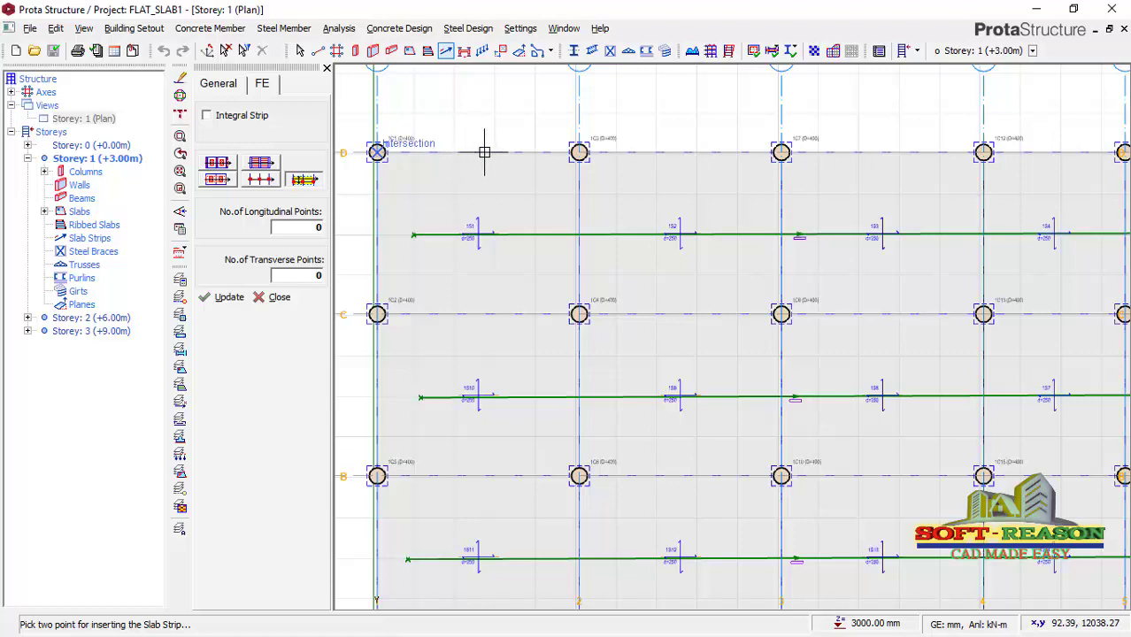
scroll(482, 153, "up", 1)
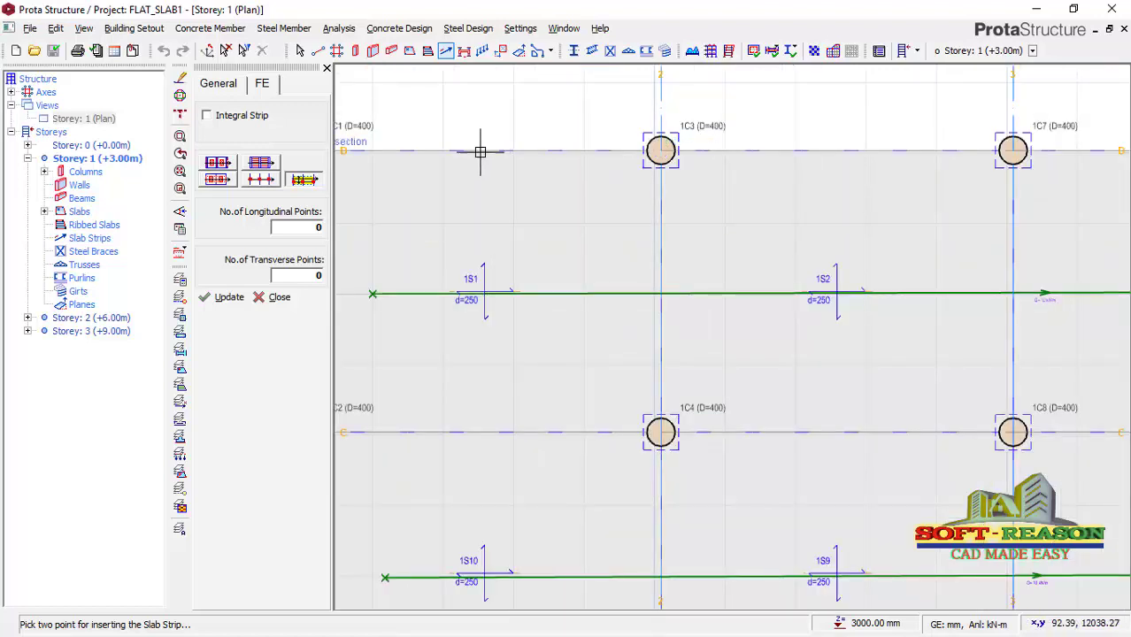
scroll(469, 152, "down", 1)
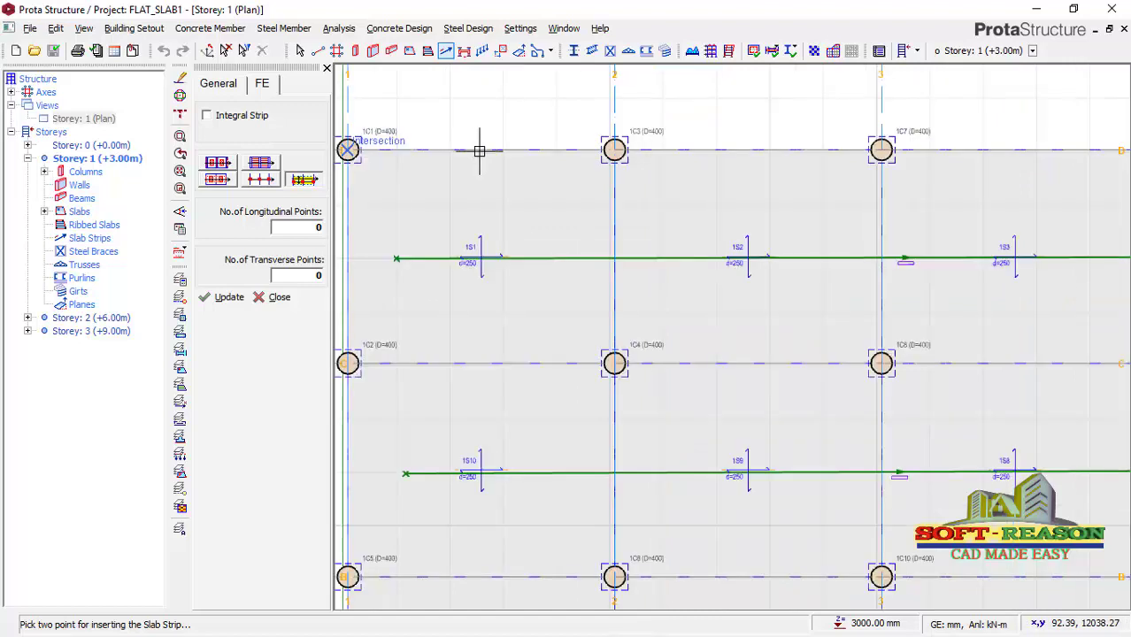
left_click(467, 150)
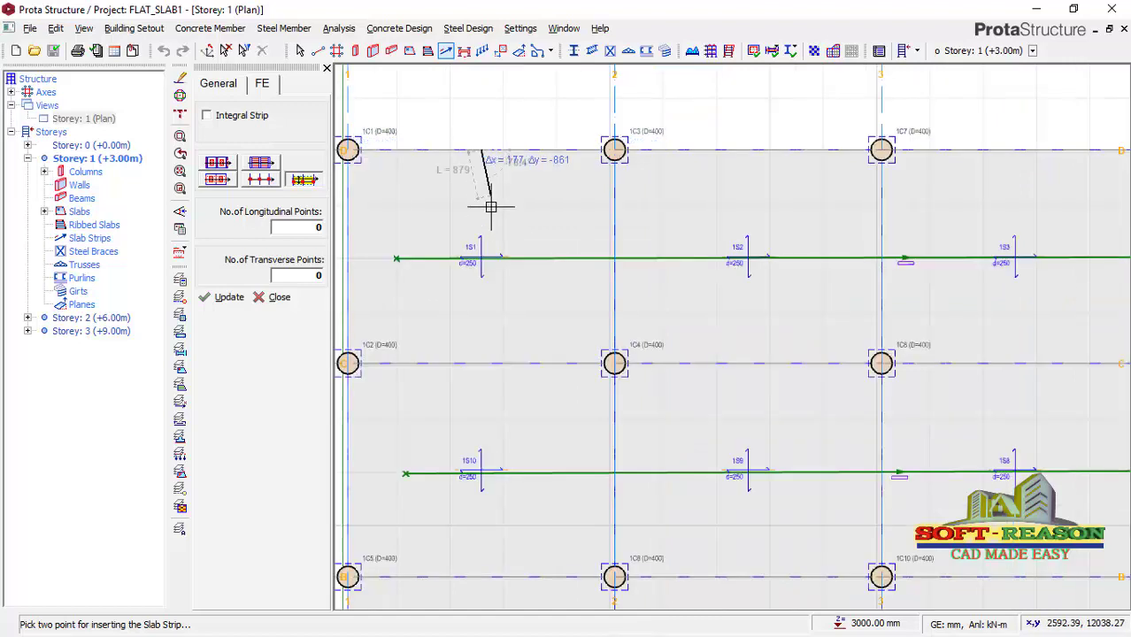
scroll(492, 266, "down", 5)
scroll(493, 410, "up", 5)
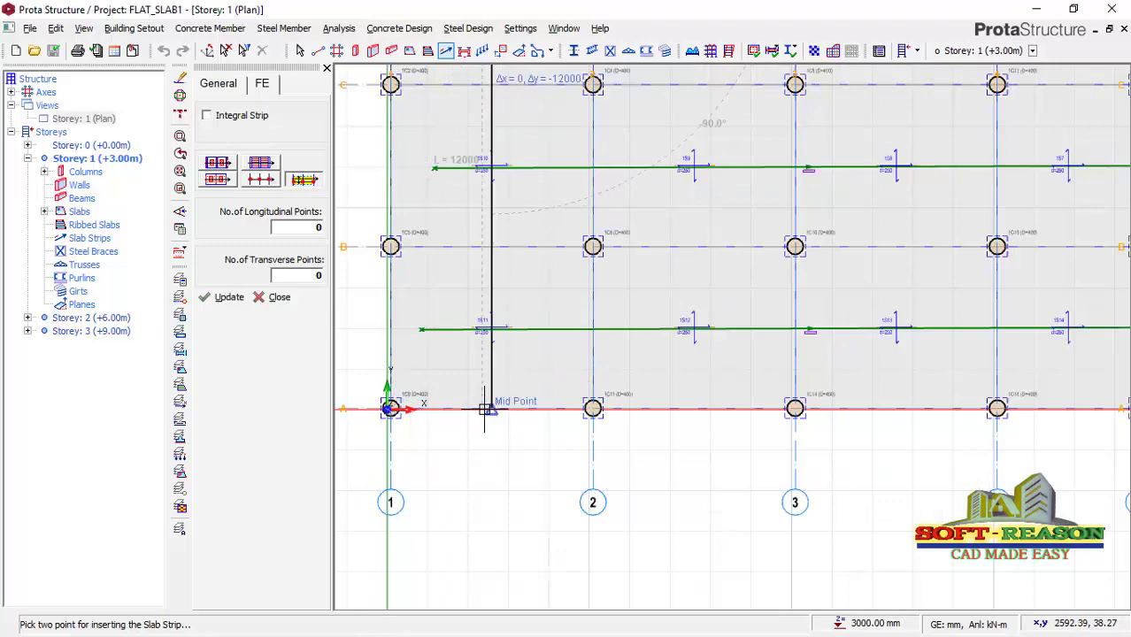
left_click(484, 408)
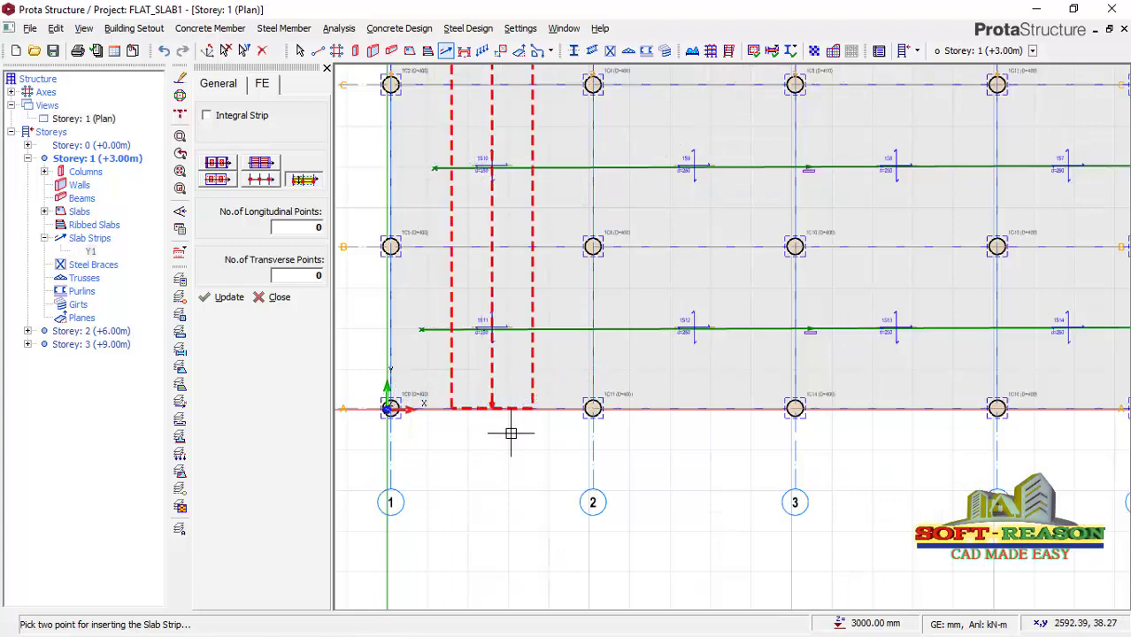
- Set the left and right extents of the strip between axes 1 and 2 to 2500 mm each
scroll(467, 252, "down", 3)
scroll(505, 232, "up", 2)
scroll(482, 205, "up", 2)
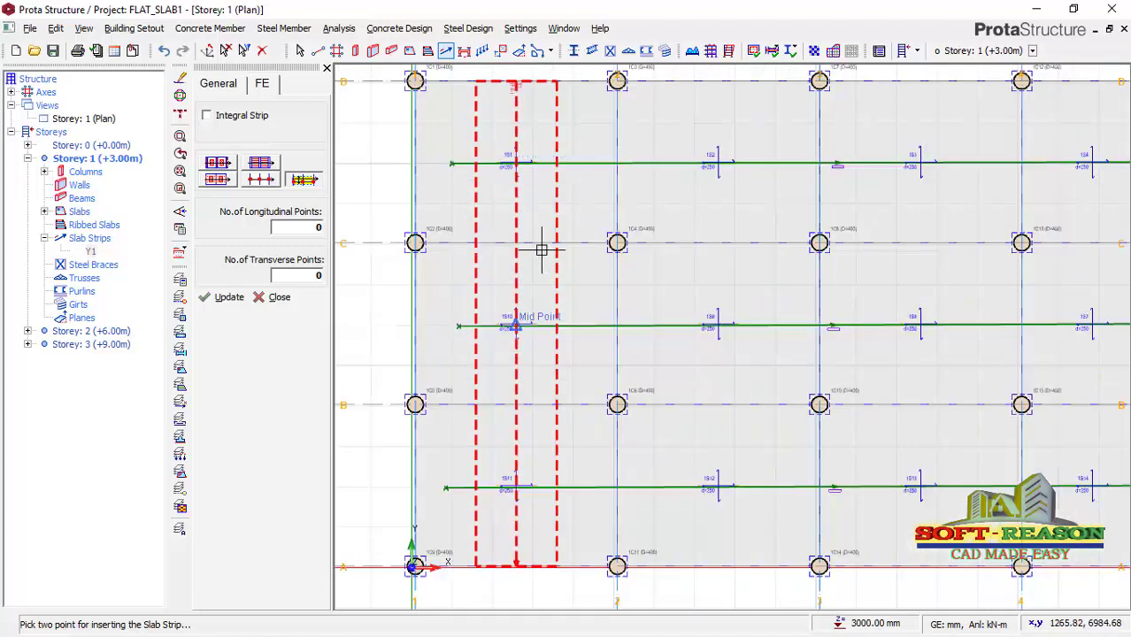
scroll(491, 204, "down", 2)
scroll(466, 176, "up", 2)
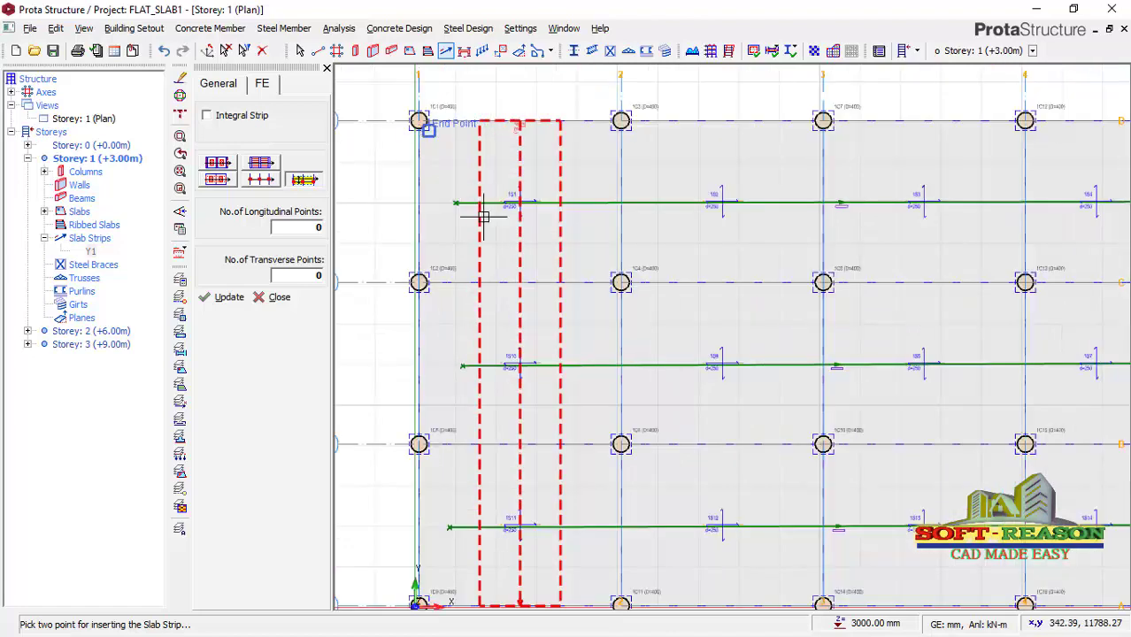
scroll(471, 212, "down", 2)
scroll(505, 248, "up", 1)
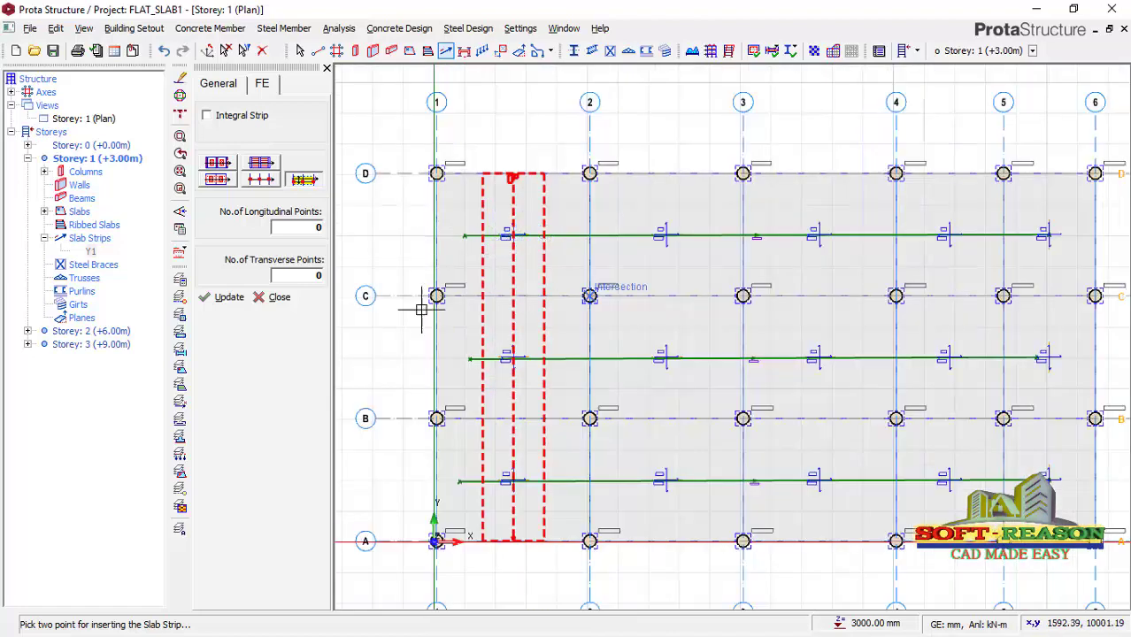
left_click(212, 83)
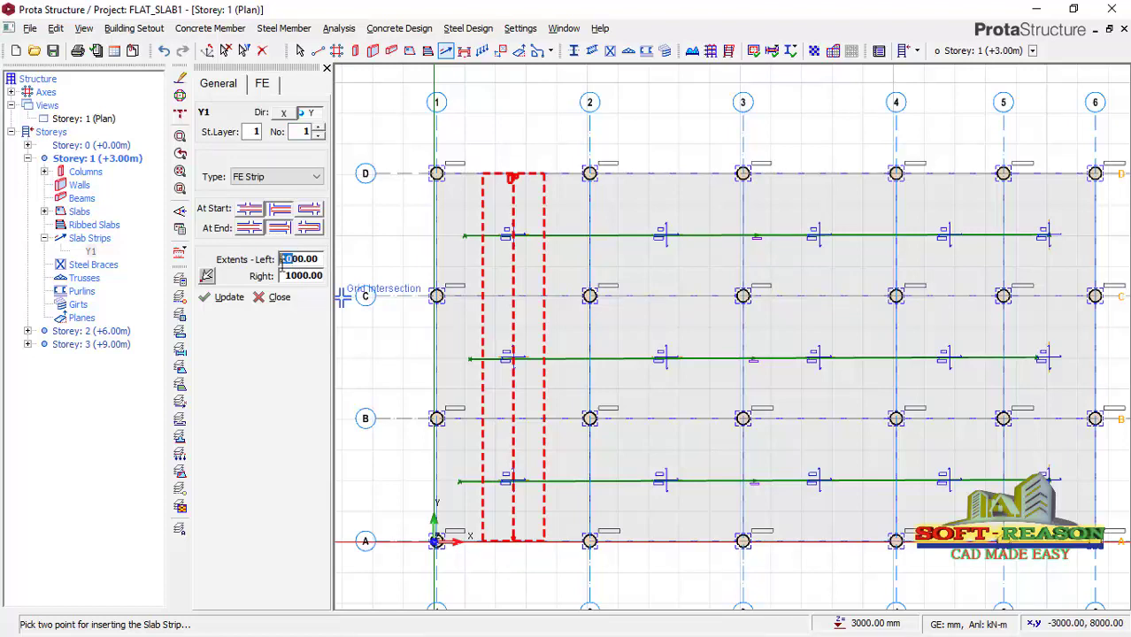
left_click(281, 264)
type("2500")
left_click(223, 297)
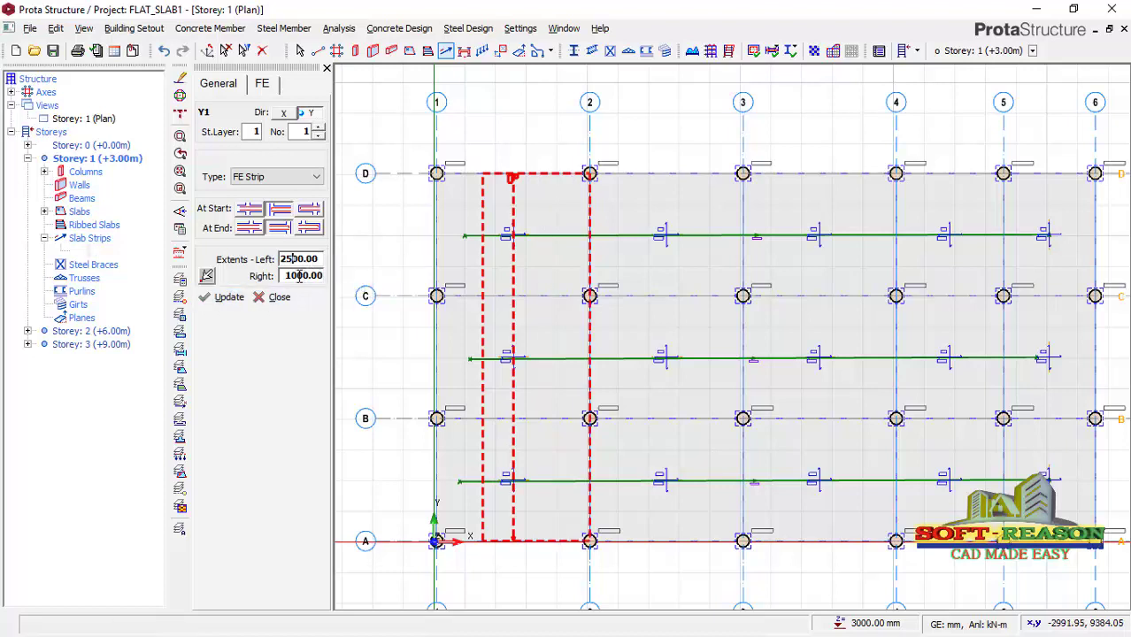
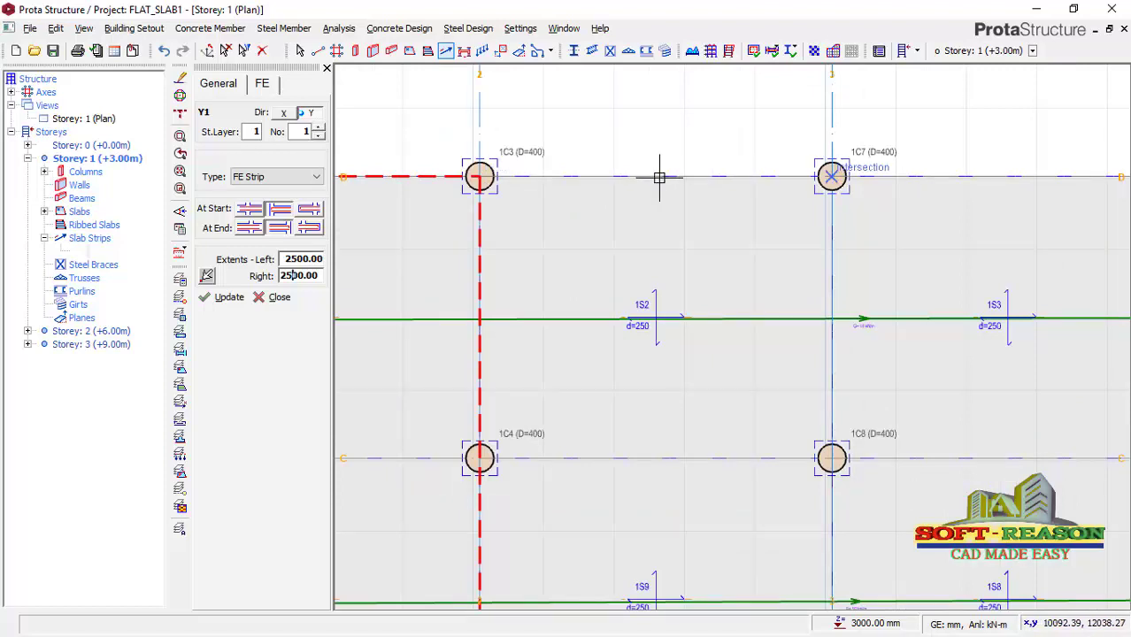
- Insert two more FE strips from axis D to axis A, midway between axes 2 and 3 and axes 3 and 4
left_click(662, 178)
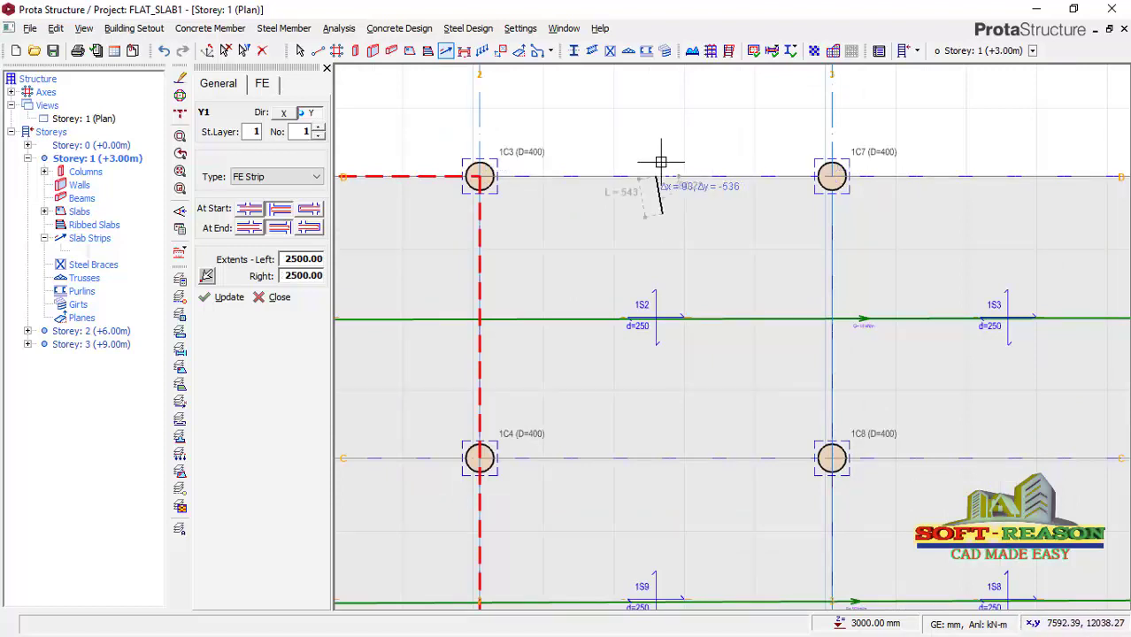
scroll(661, 172, "down", 4)
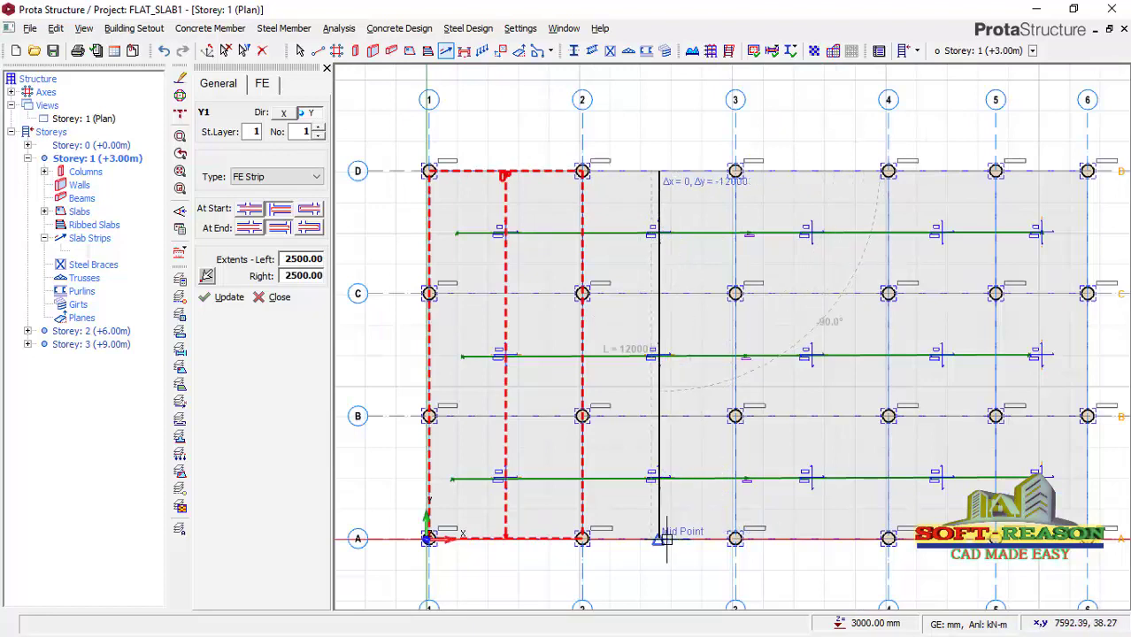
left_click(662, 538)
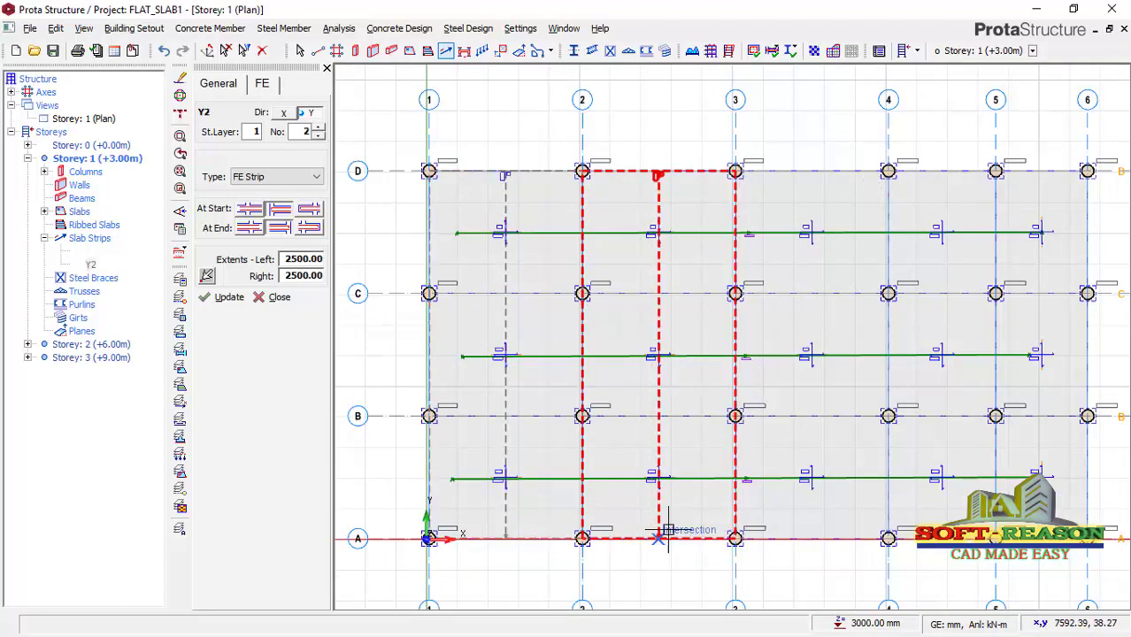
left_click(818, 172)
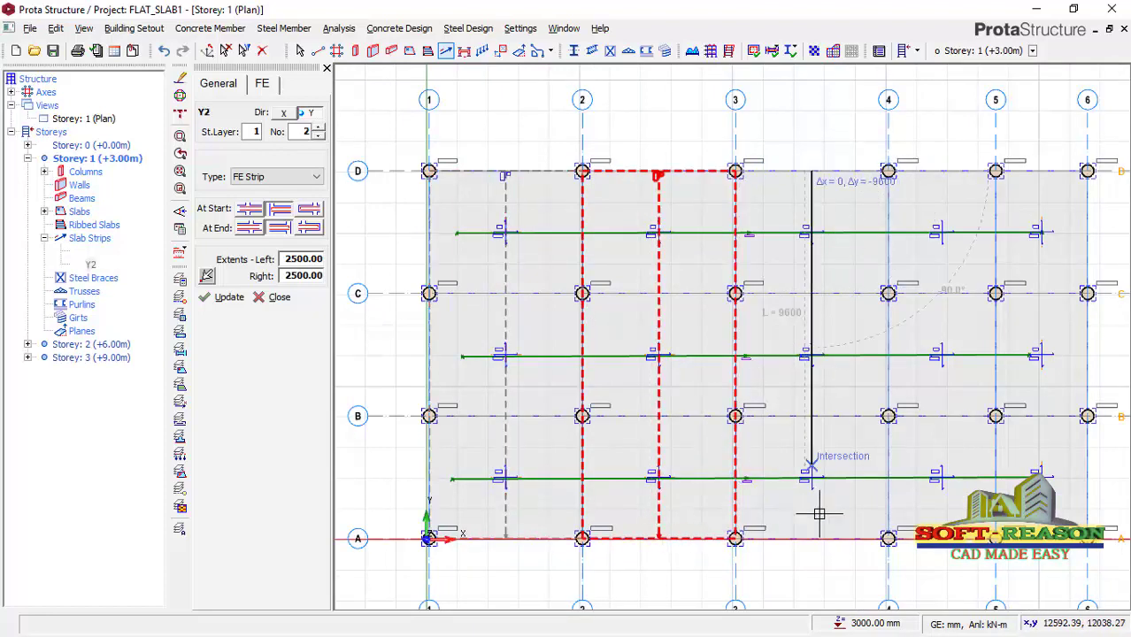
left_click(814, 538)
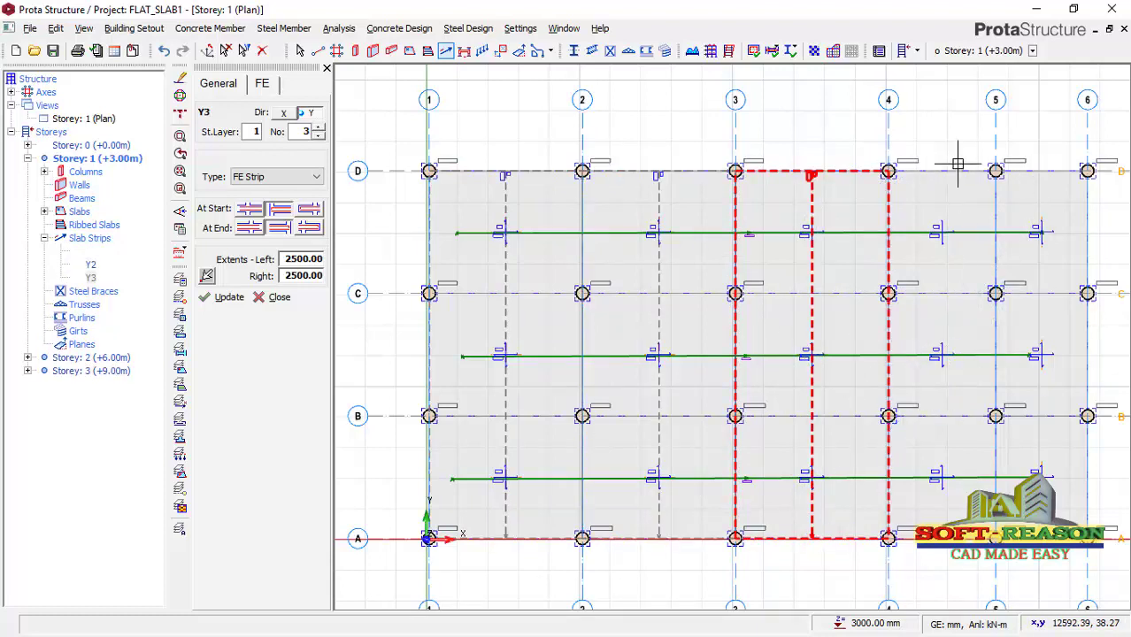
- Insert an FE strip from axis D to axis A about midway between axes 4 and 5
scroll(941, 172, "up", 3)
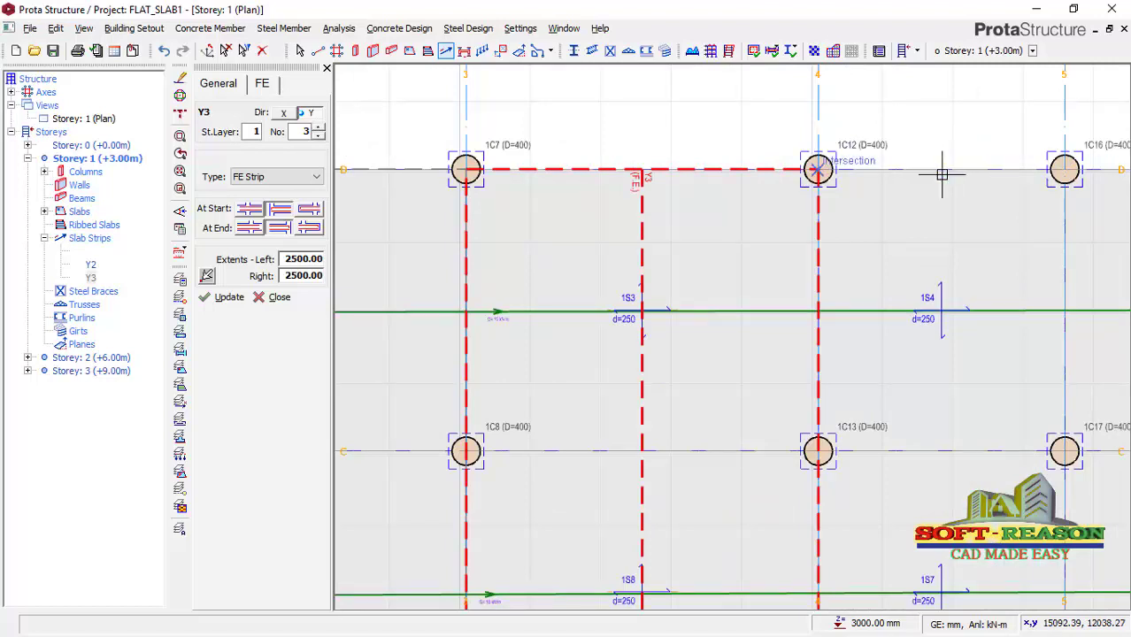
left_click(942, 172)
scroll(896, 214, "down", 3)
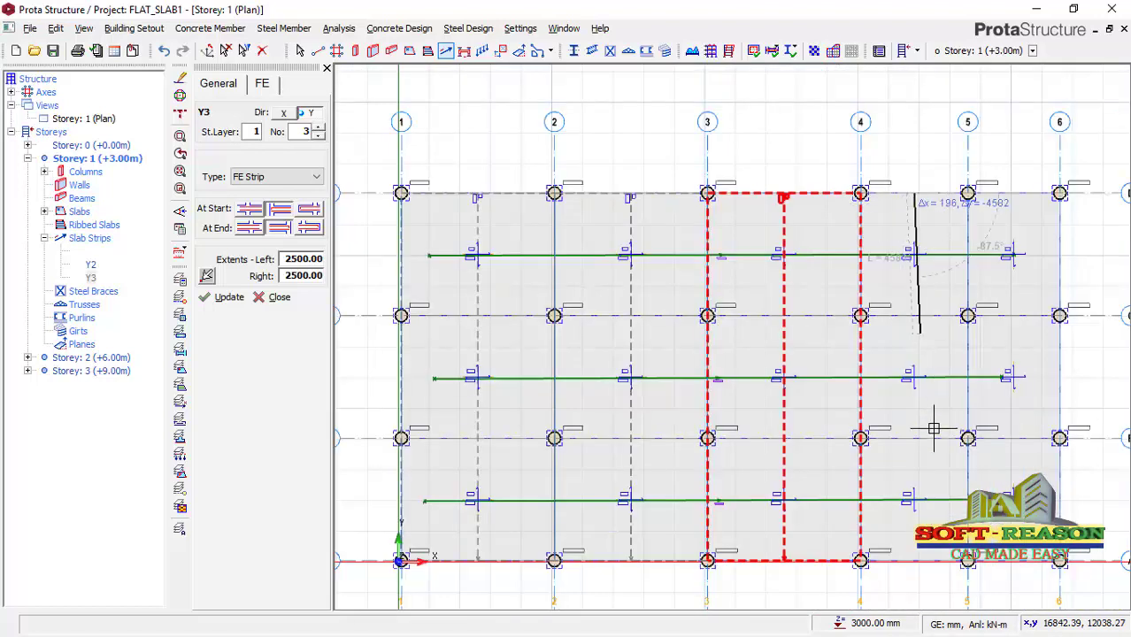
left_click(921, 560)
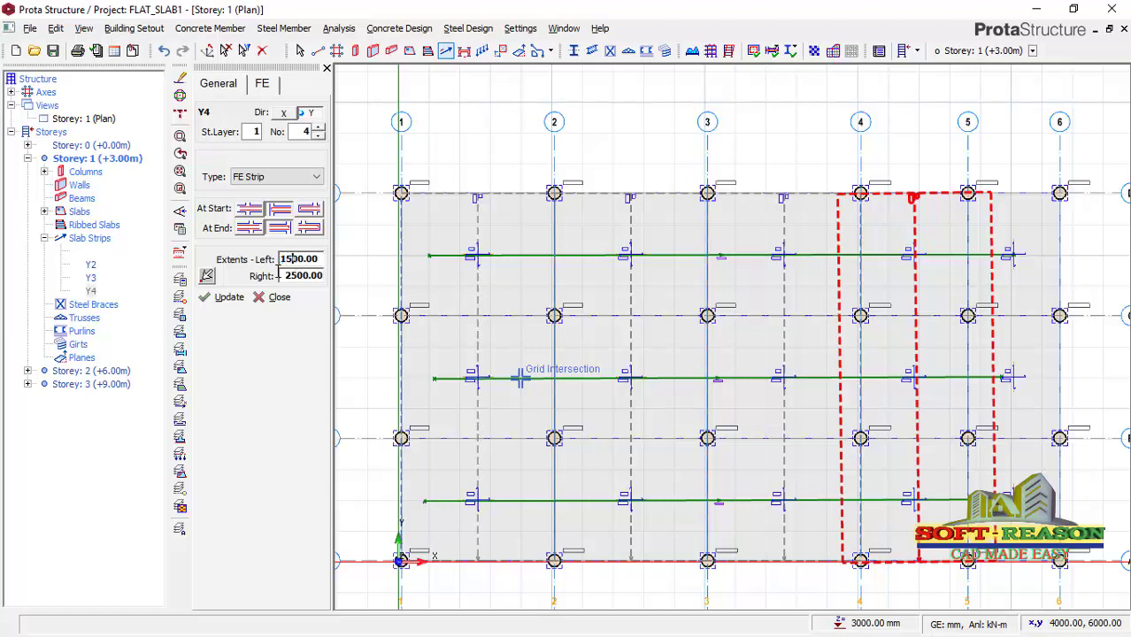
- Set both the left and right extents of the strip between axes 4 and 5 to 1700 mm
left_click(226, 297)
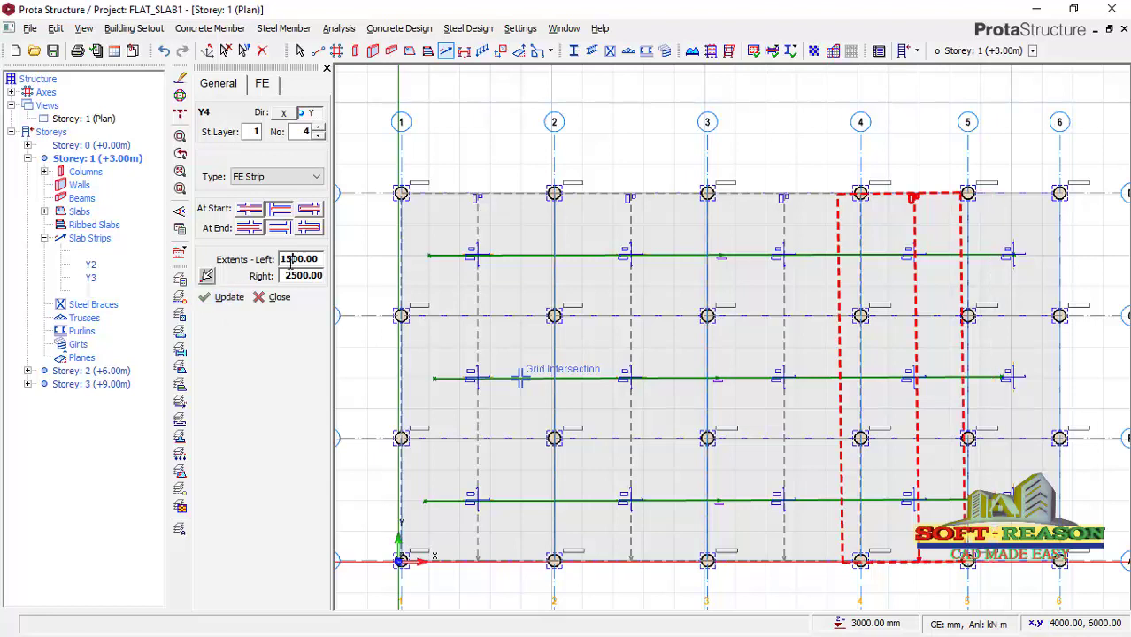
type("7")
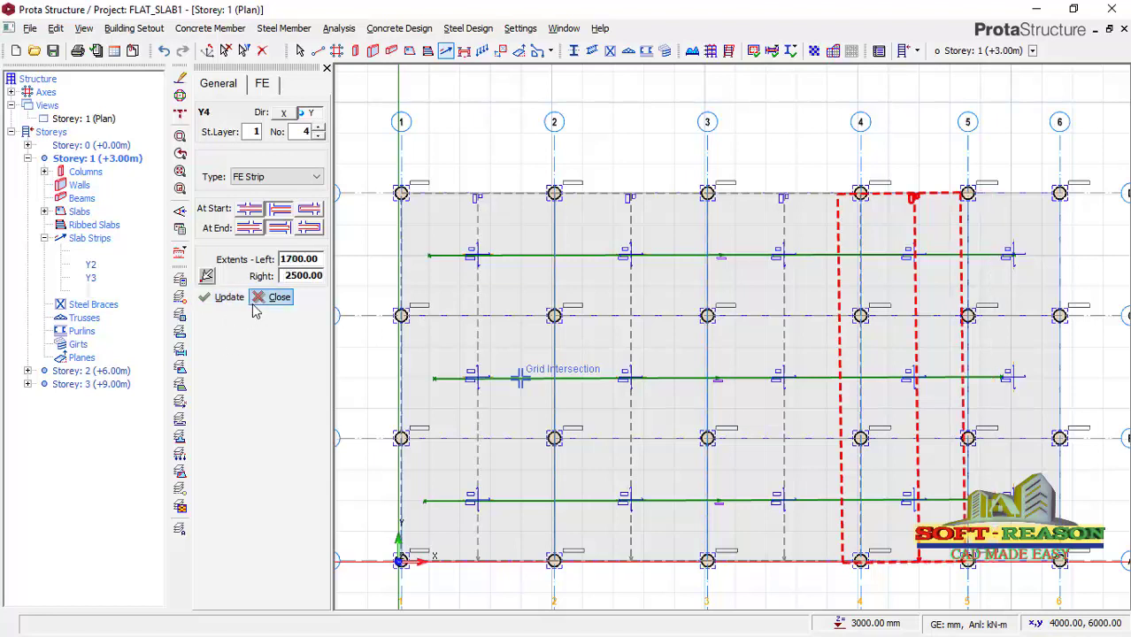
left_click(228, 298)
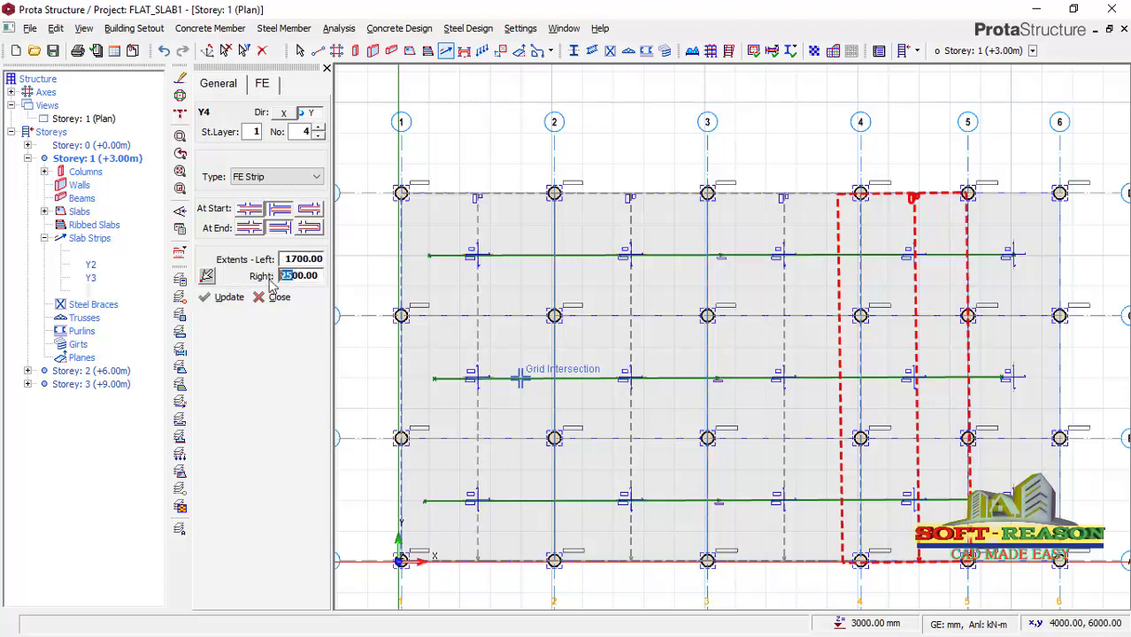
left_click(228, 298)
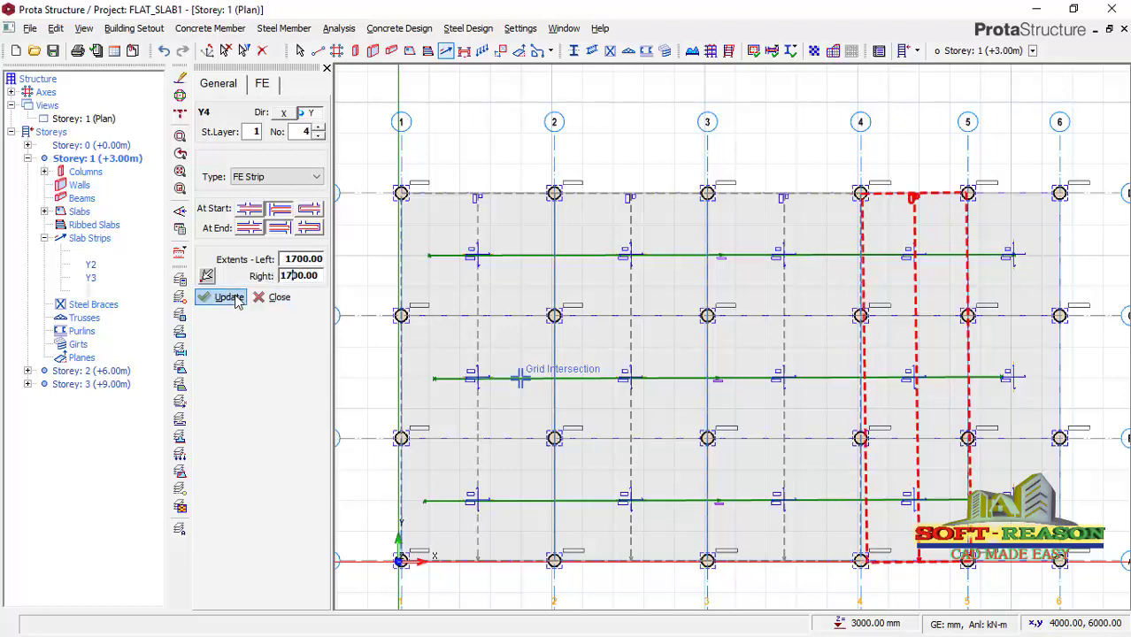
- Widen the right extent of the strip between axes 4 and 5 to 1800 mm
scroll(901, 286, "up", 2)
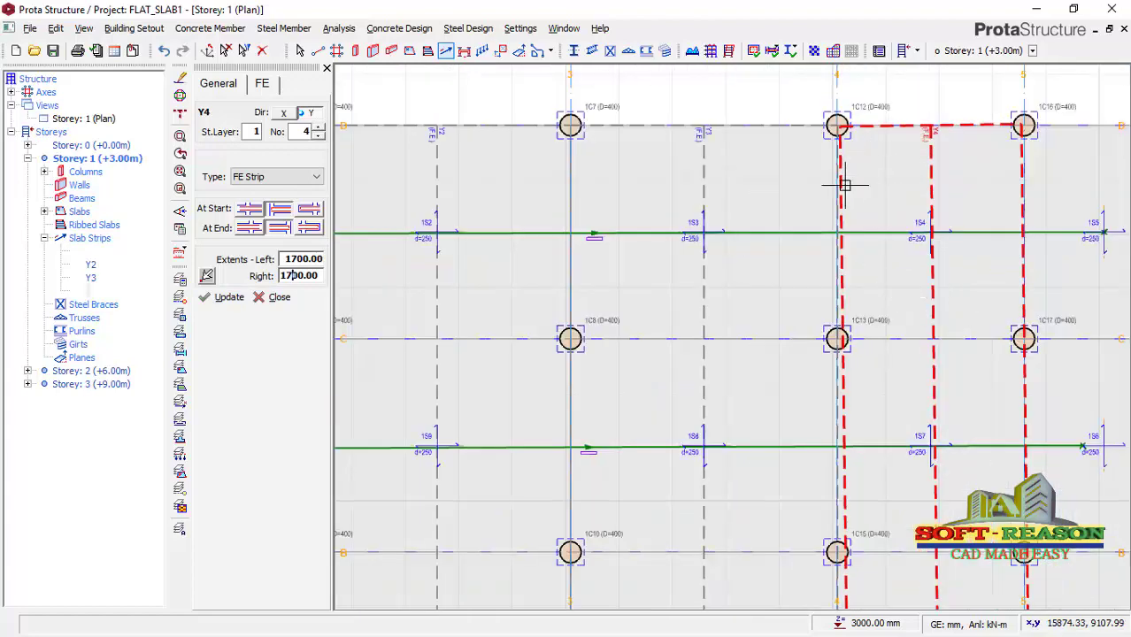
scroll(901, 295, "down", 4)
scroll(991, 243, "up", 1)
scroll(991, 244, "up", 1)
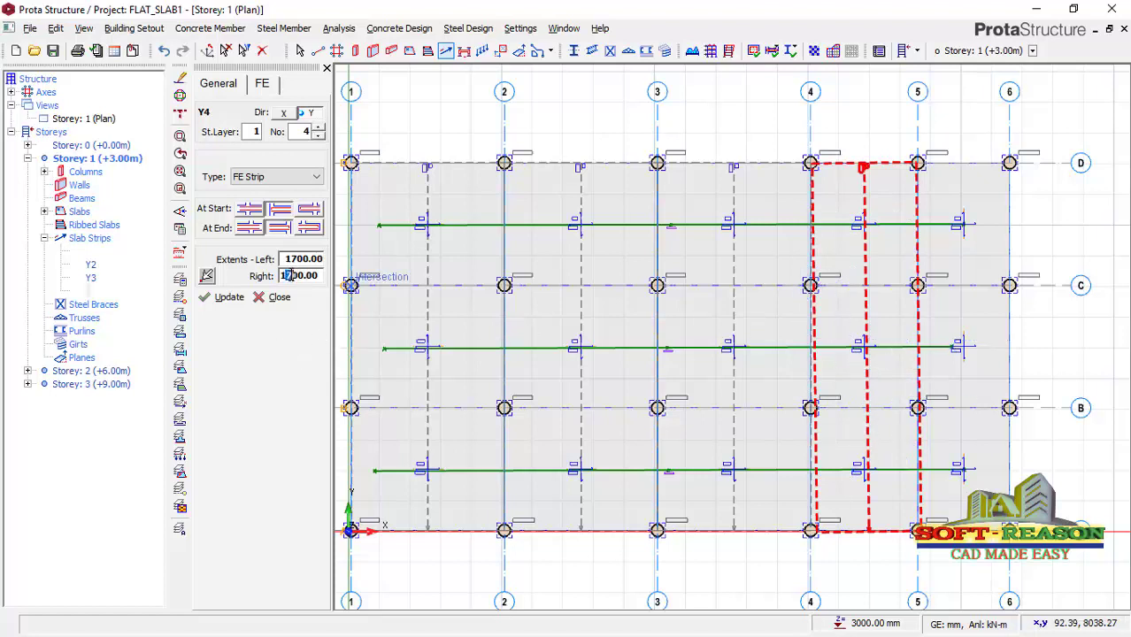
left_click(227, 298)
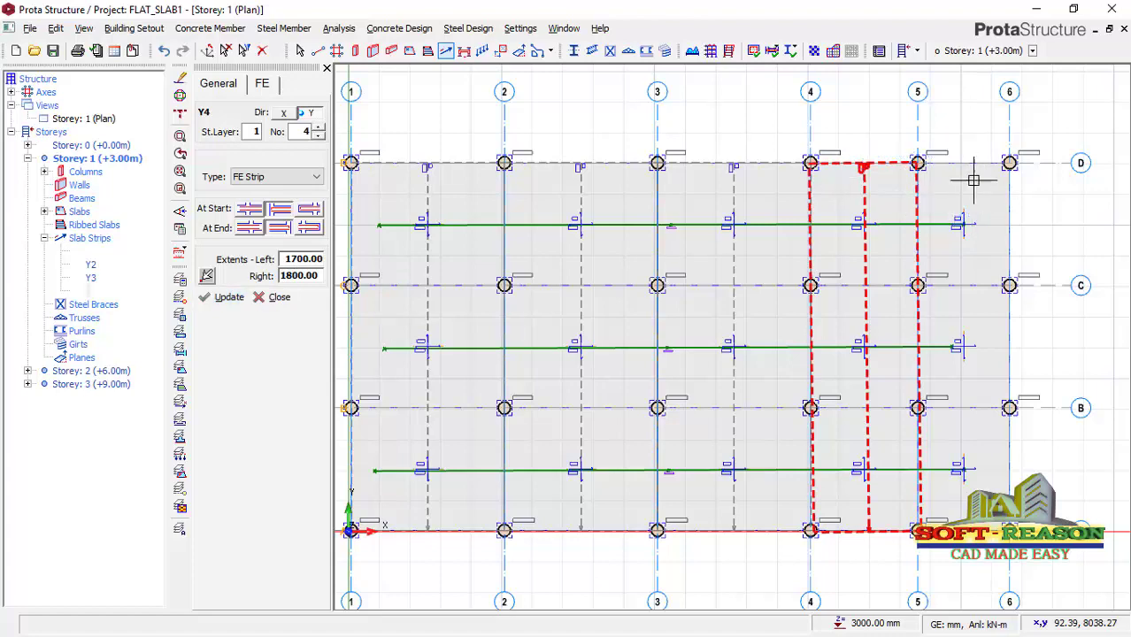
- Insert an FE strip from axis D straight down to axis A, midway between axes 5 and 6
scroll(984, 163, "up", 4)
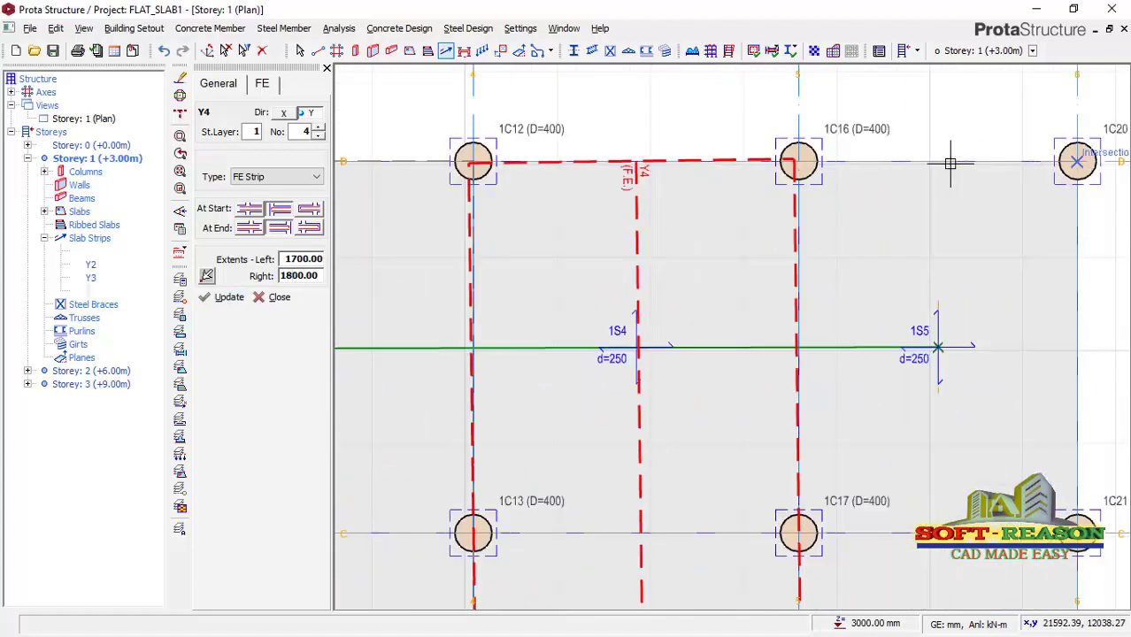
scroll(945, 163, "down", 1)
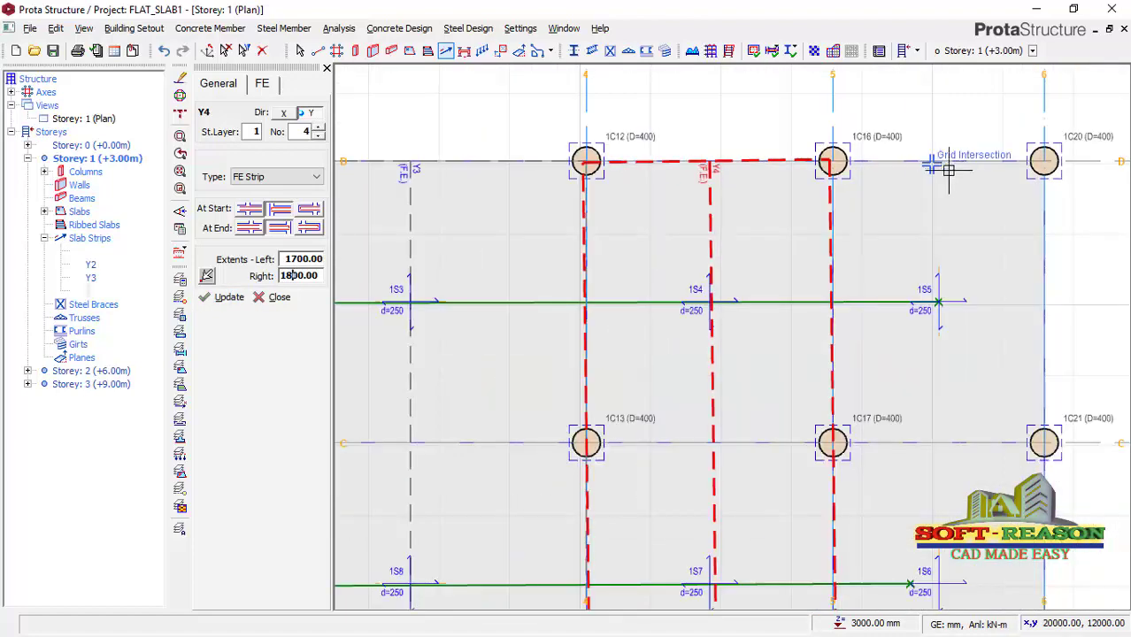
scroll(938, 159, "up", 1)
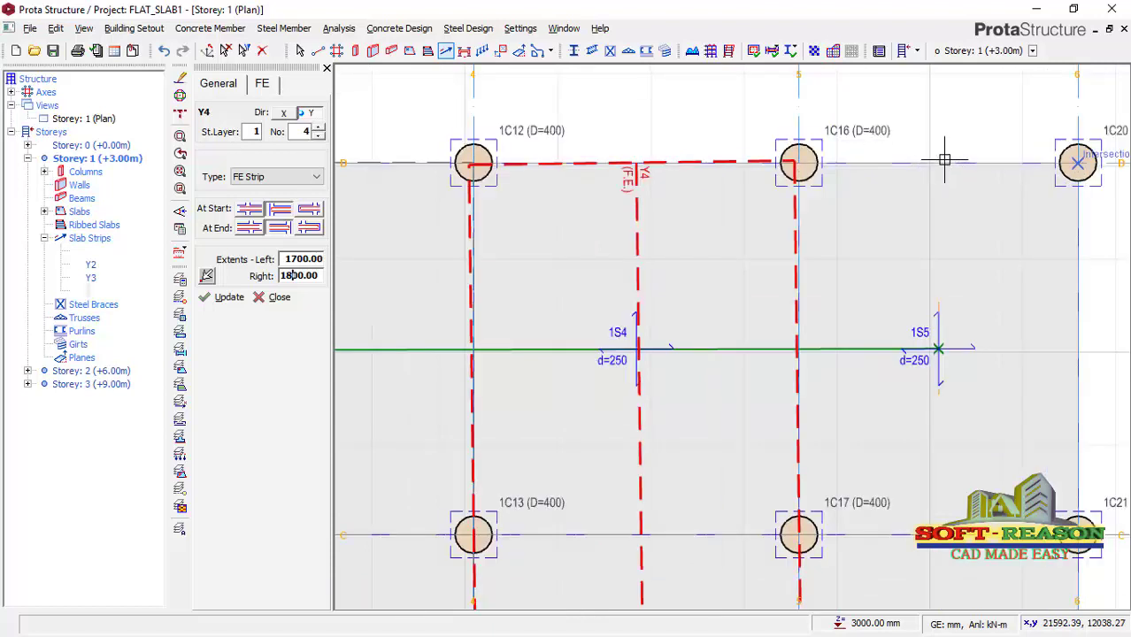
scroll(945, 162, "down", 1)
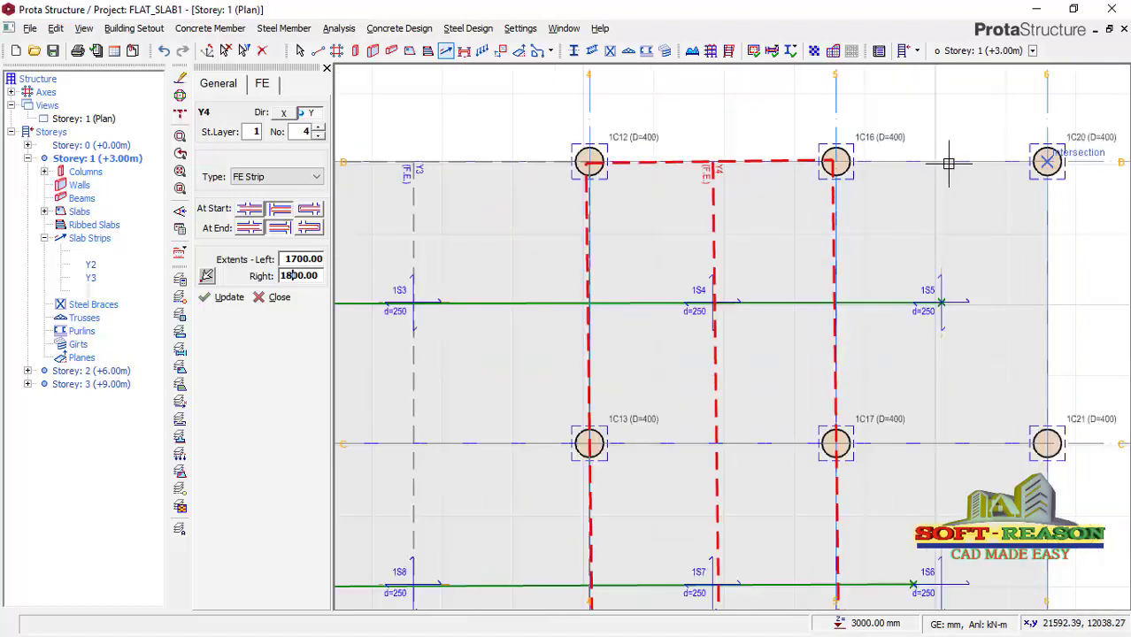
scroll(949, 165, "up", 1)
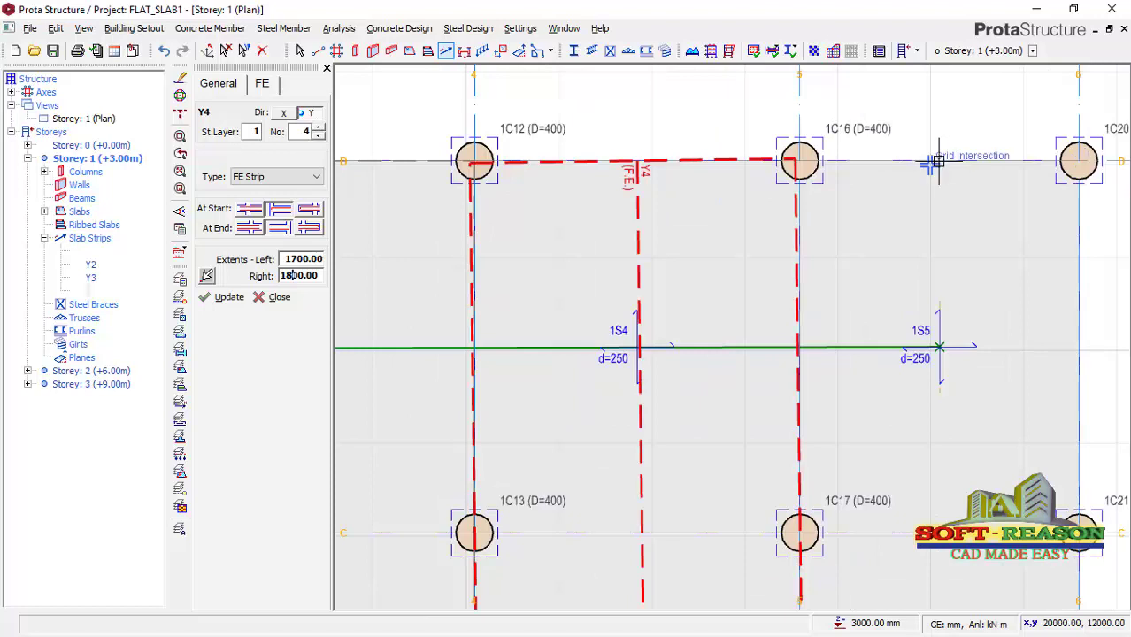
scroll(945, 160, "up", 2)
scroll(899, 160, "down", 2)
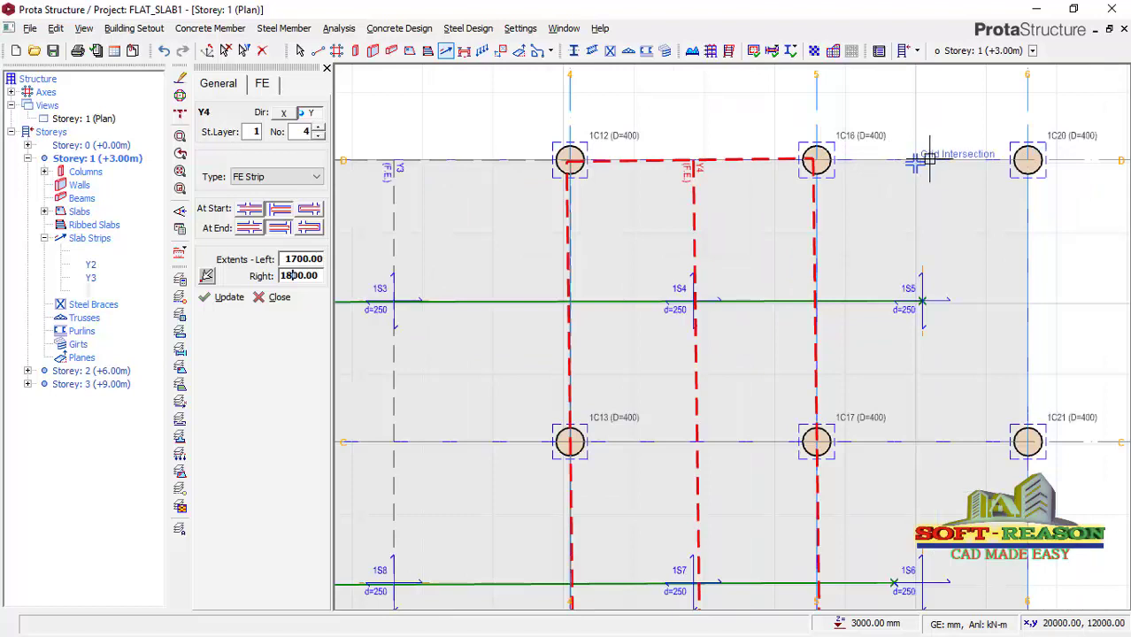
scroll(928, 158, "up", 2)
scroll(923, 157, "down", 2)
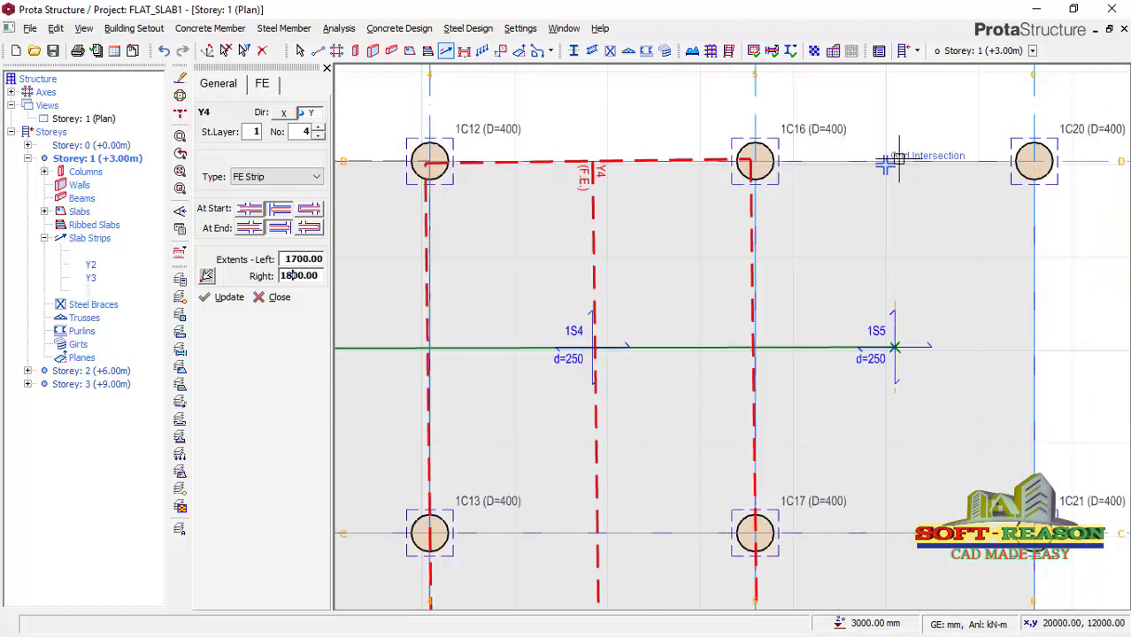
scroll(897, 156, "up", 1)
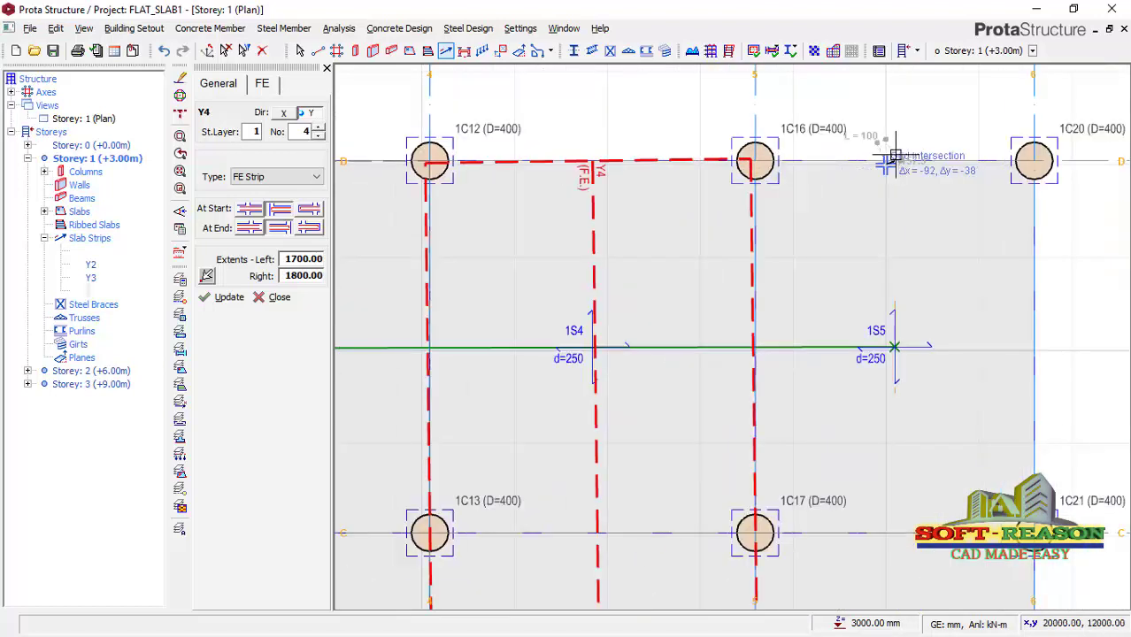
scroll(894, 159, "down", 3)
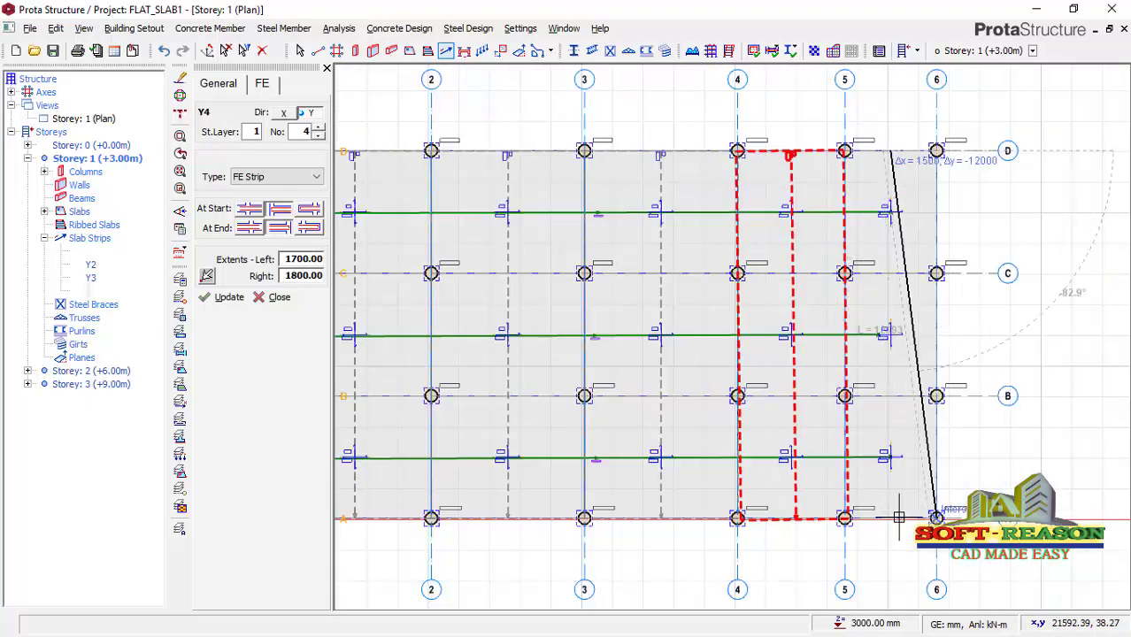
scroll(894, 529, "up", 1)
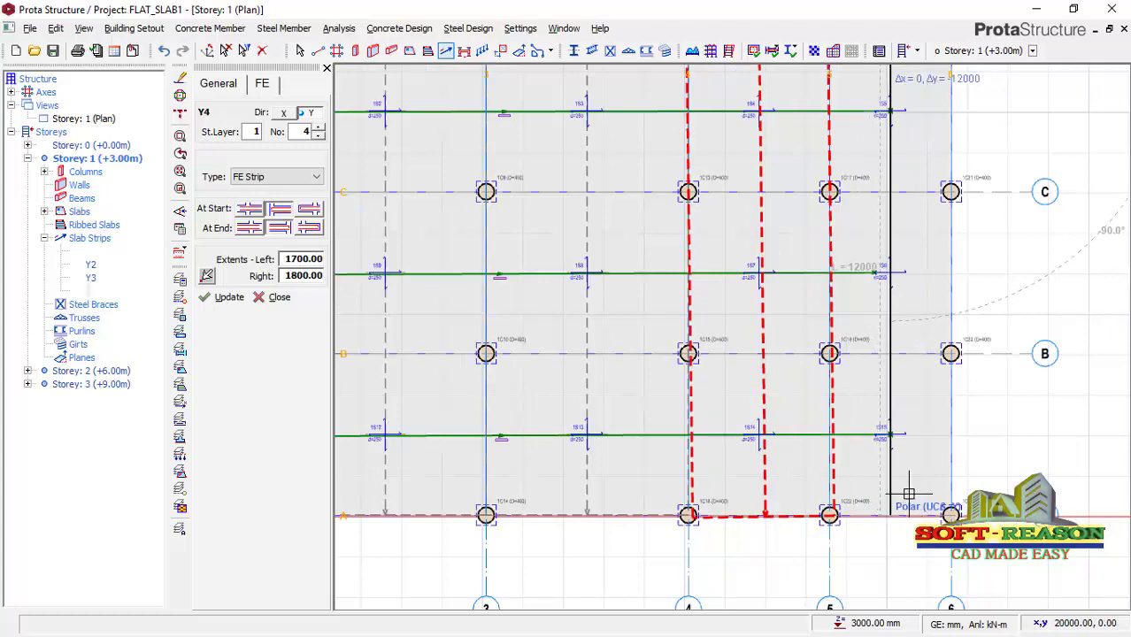
left_click(892, 515)
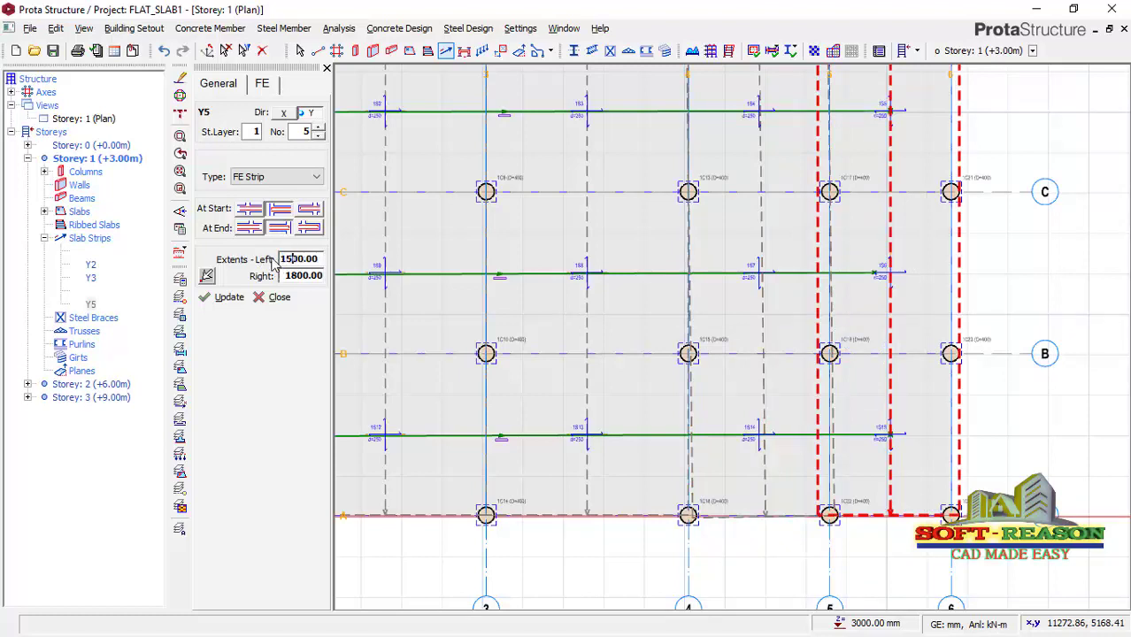
- Set both the left and right extents of the strip between axes 5 and 6 to 1500 mm and finish strip insertion
key("BackSpace")
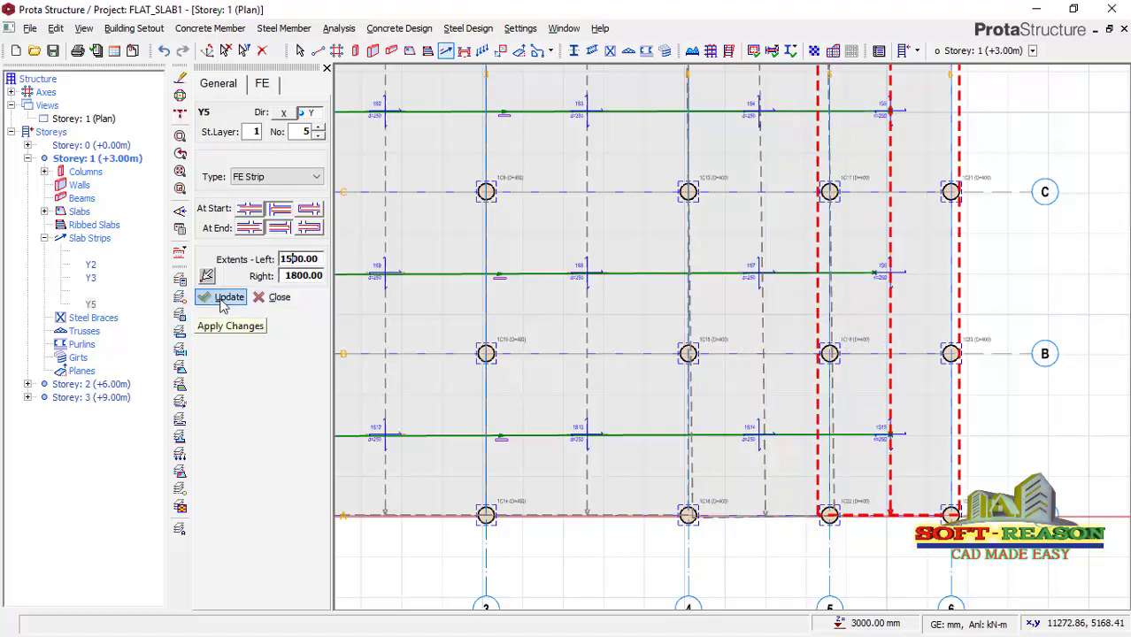
left_click(226, 299)
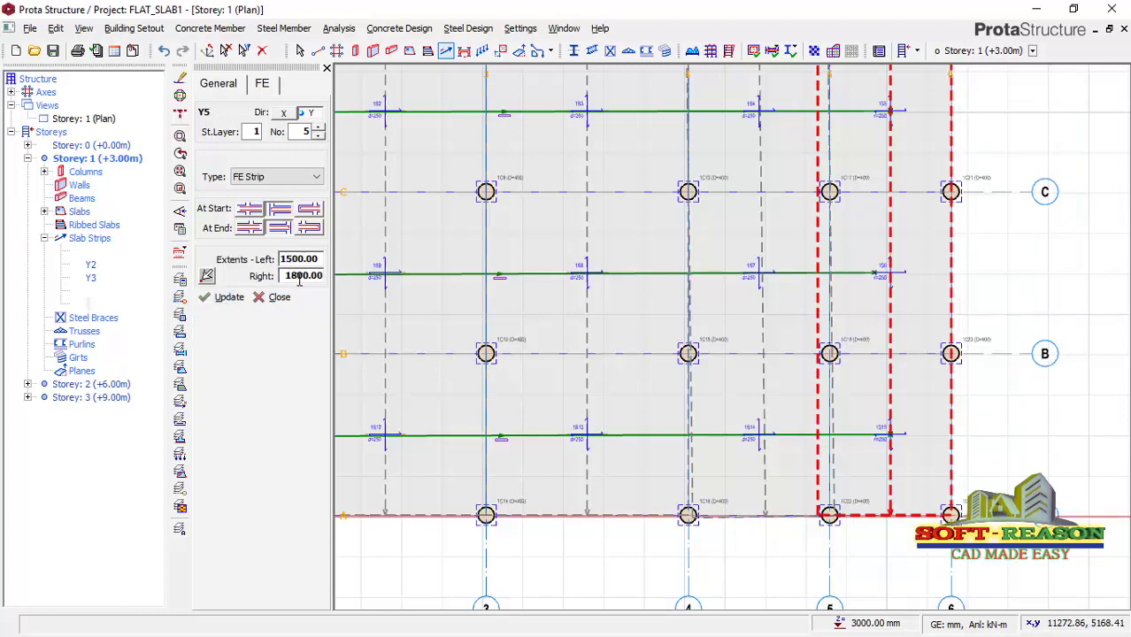
left_click(223, 298)
scroll(894, 319, "down", 3)
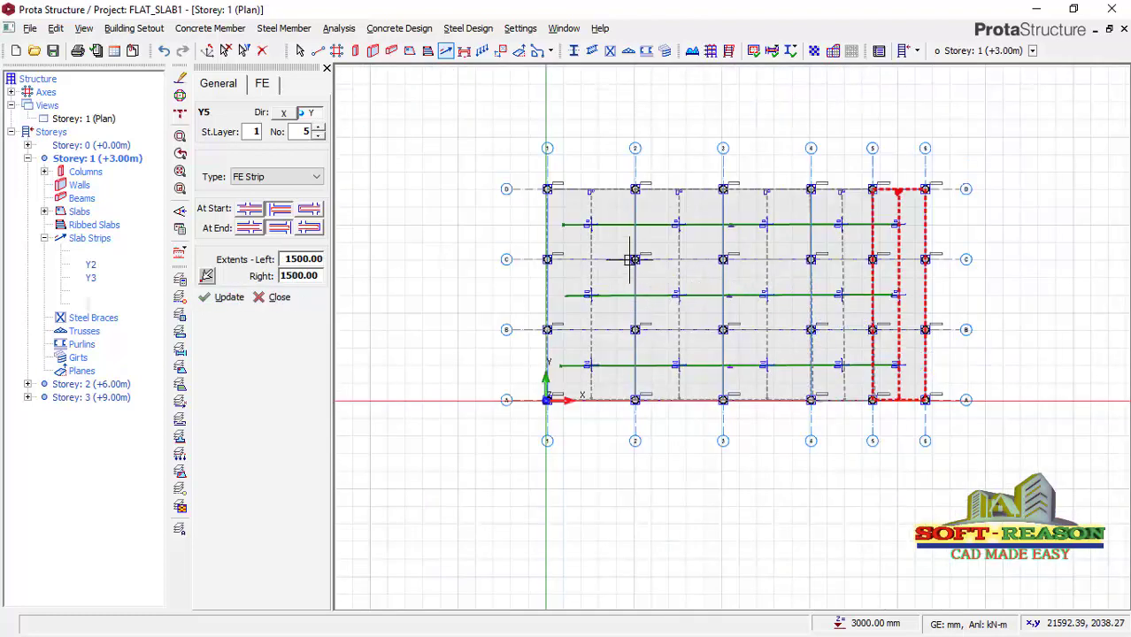
scroll(632, 257, "up", 1)
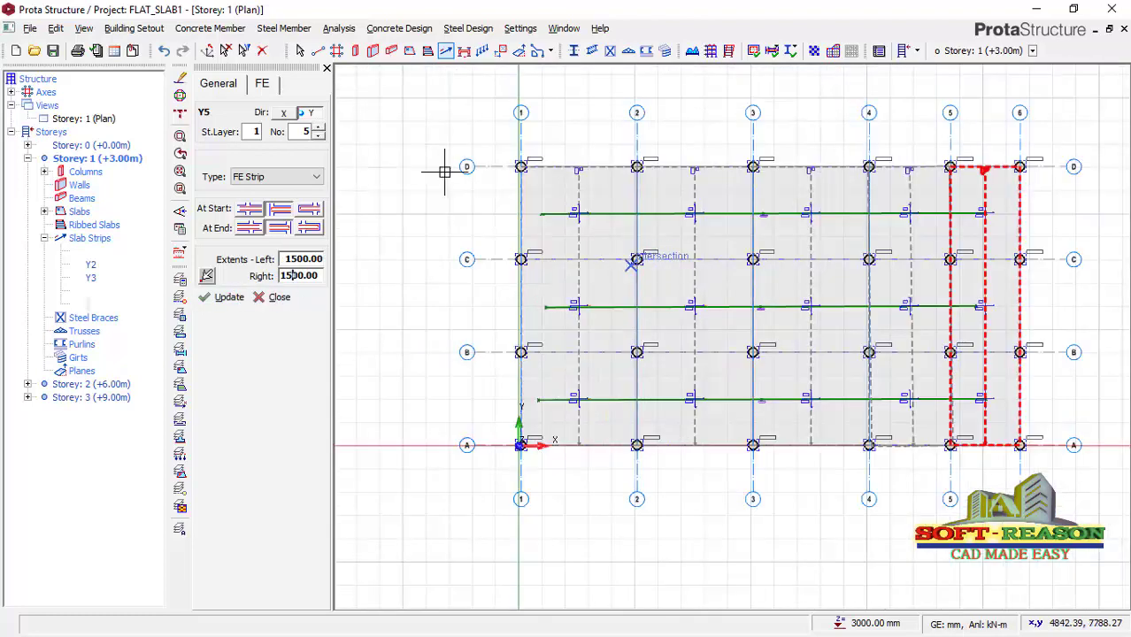
left_click(266, 299)
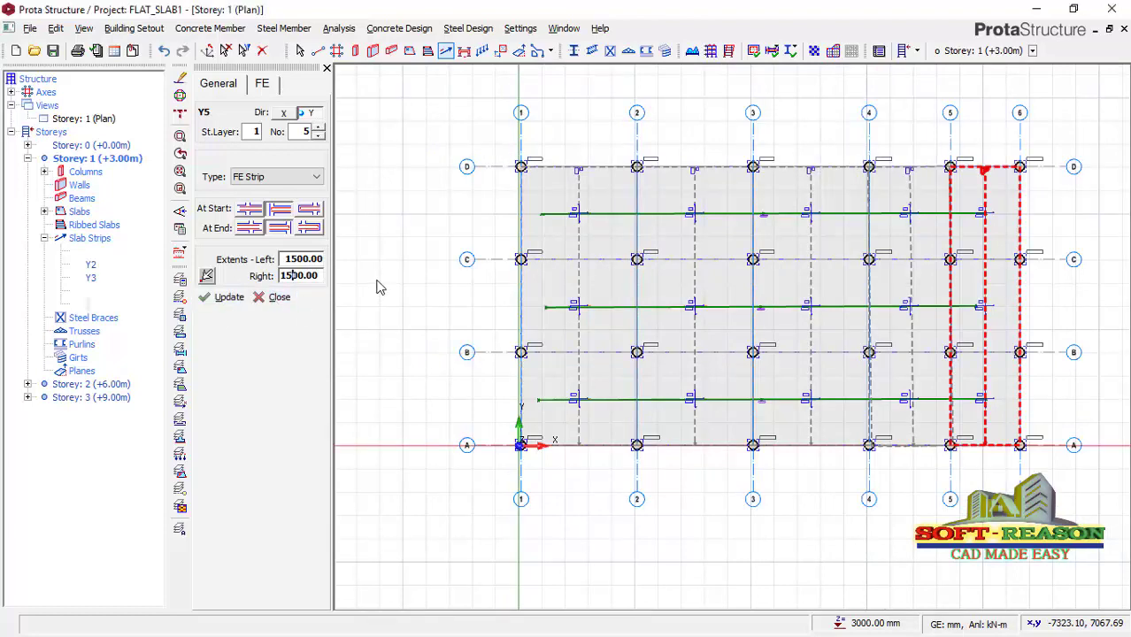
left_click(327, 69)
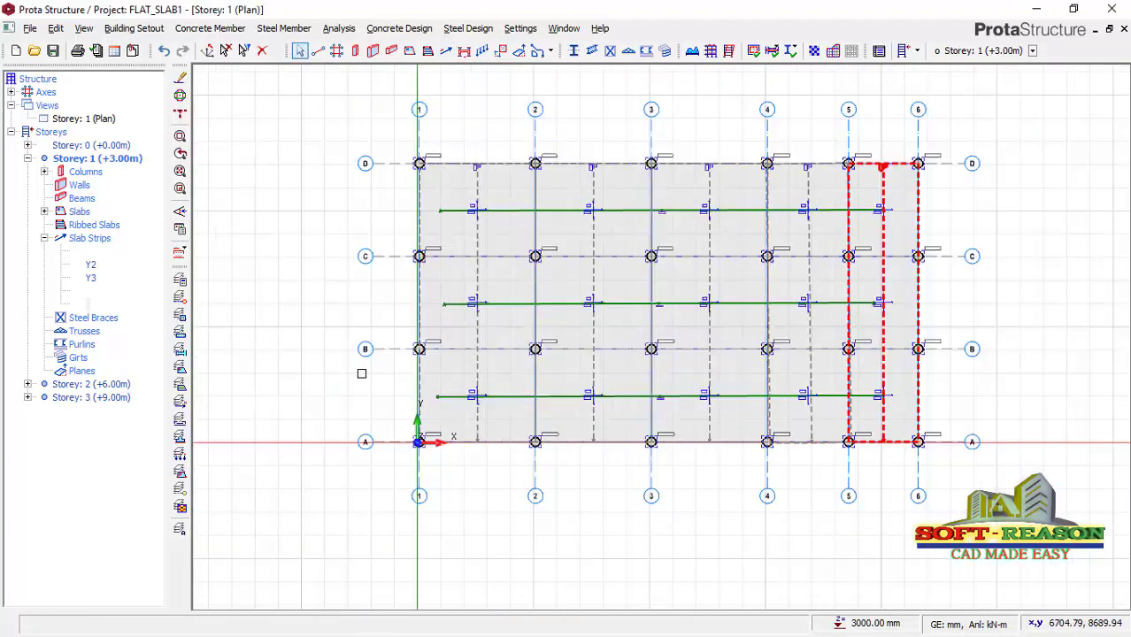
- Open the Storey 2 plan and the Storey 3 plan to check their layouts
double_click(100, 387)
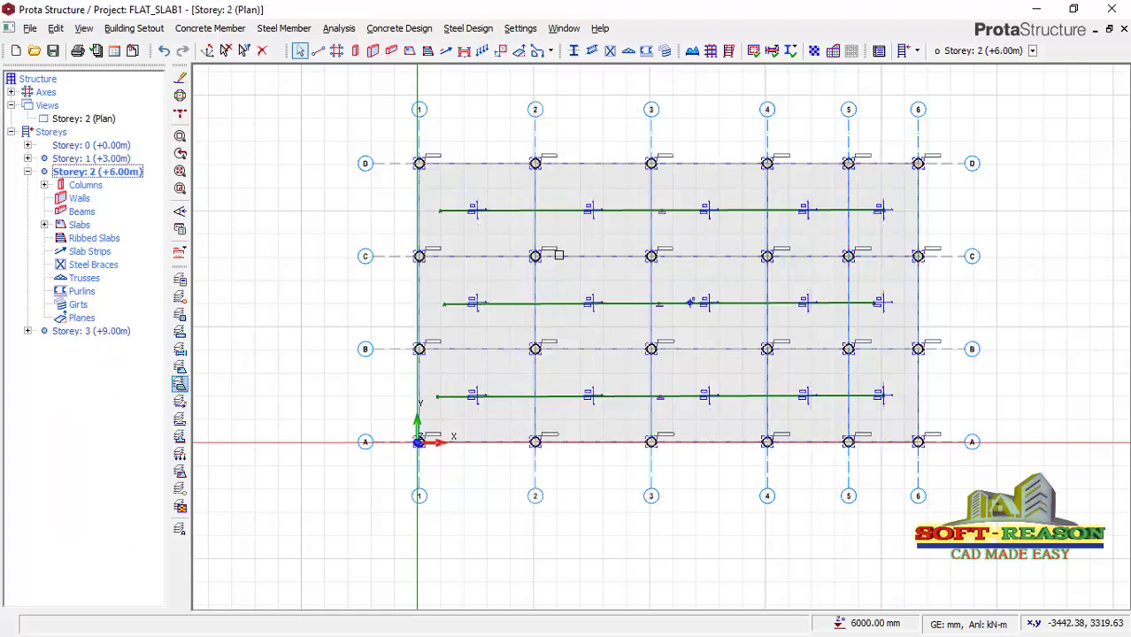
double_click(92, 331)
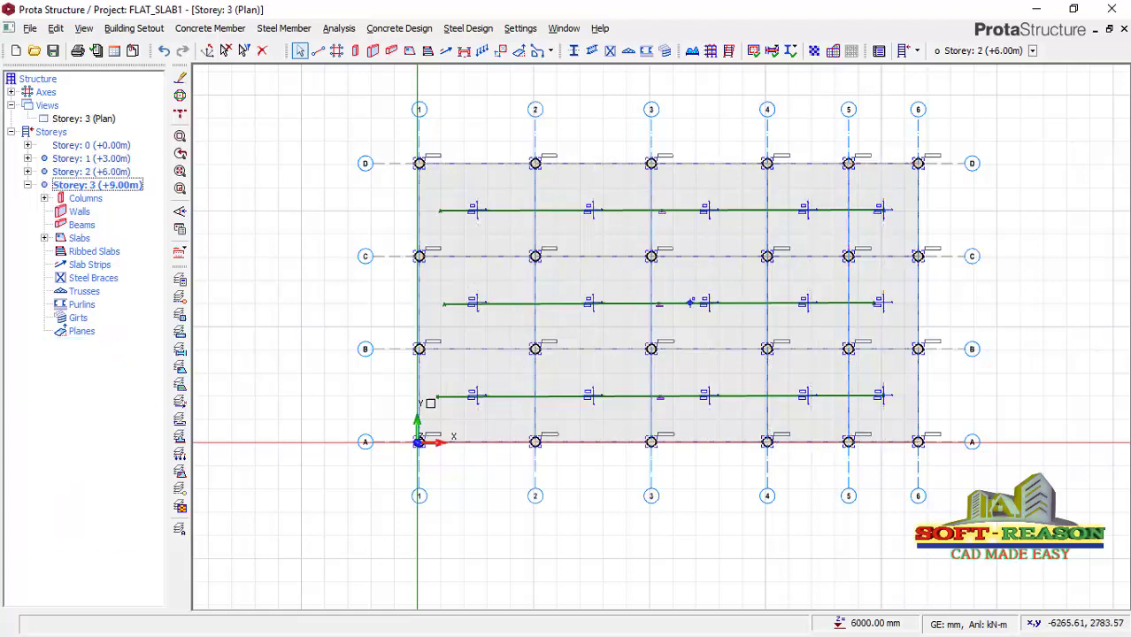
scroll(492, 311, "up", 3)
left_click(181, 170)
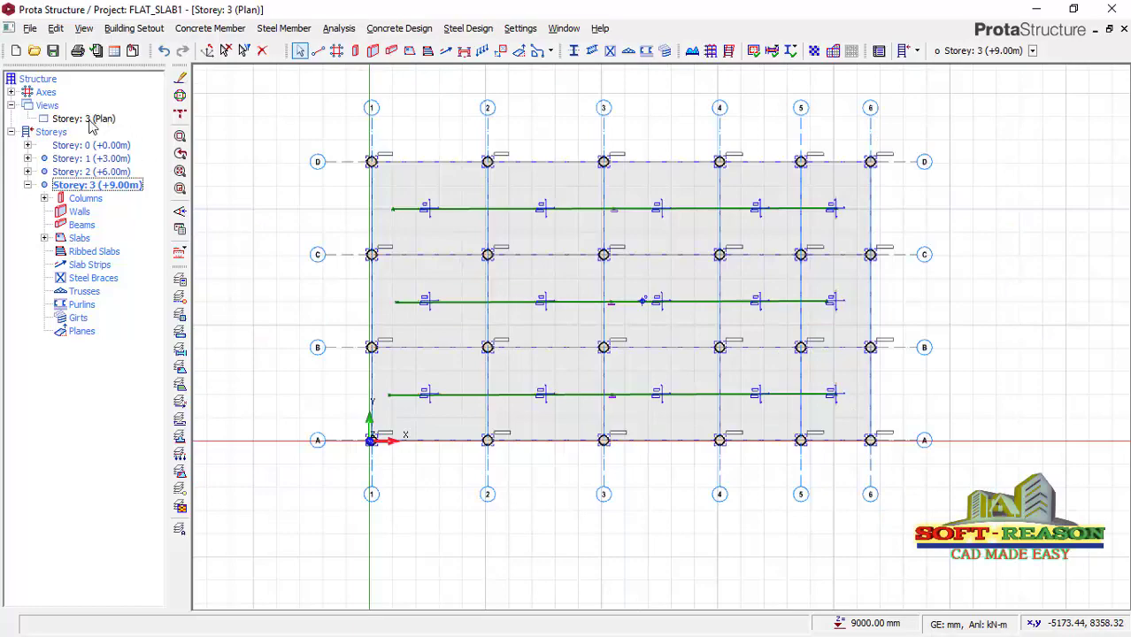
- Switch the Storey 3 plan view to a 3D view of the building
left_click(90, 121)
right_click(92, 124)
left_click(205, 195)
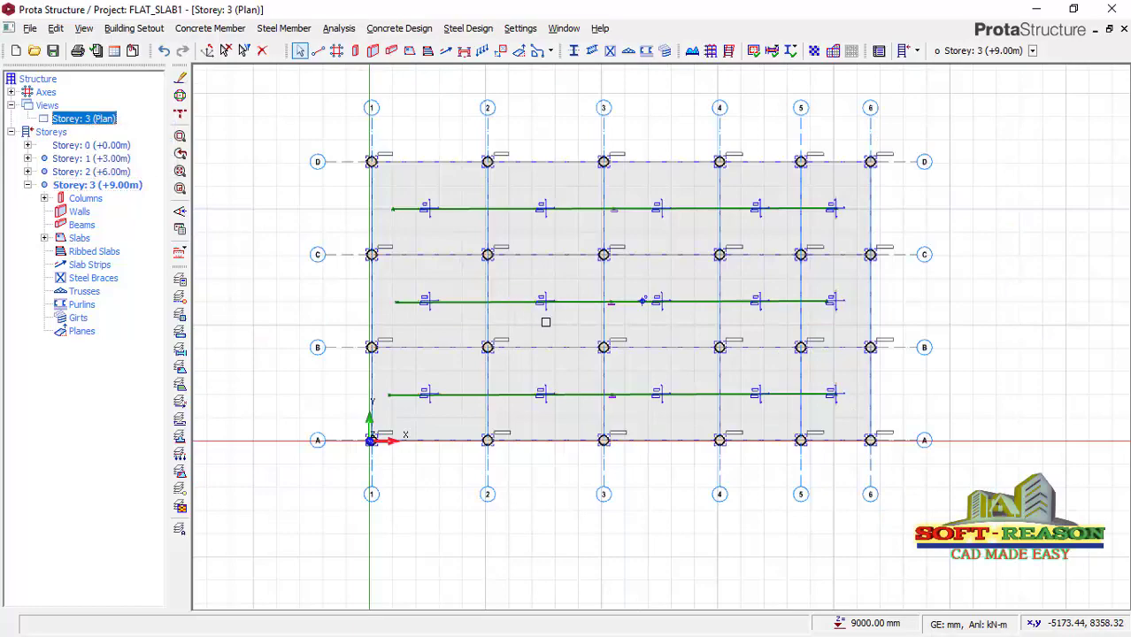
- Examine the whole building in 3D, checking the drop-panel columns, slabs and line loads around the front corner
middle_click_drag(544, 328, 729, 364)
middle_click_drag(624, 381, 729, 451)
scroll(724, 424, "up", 2)
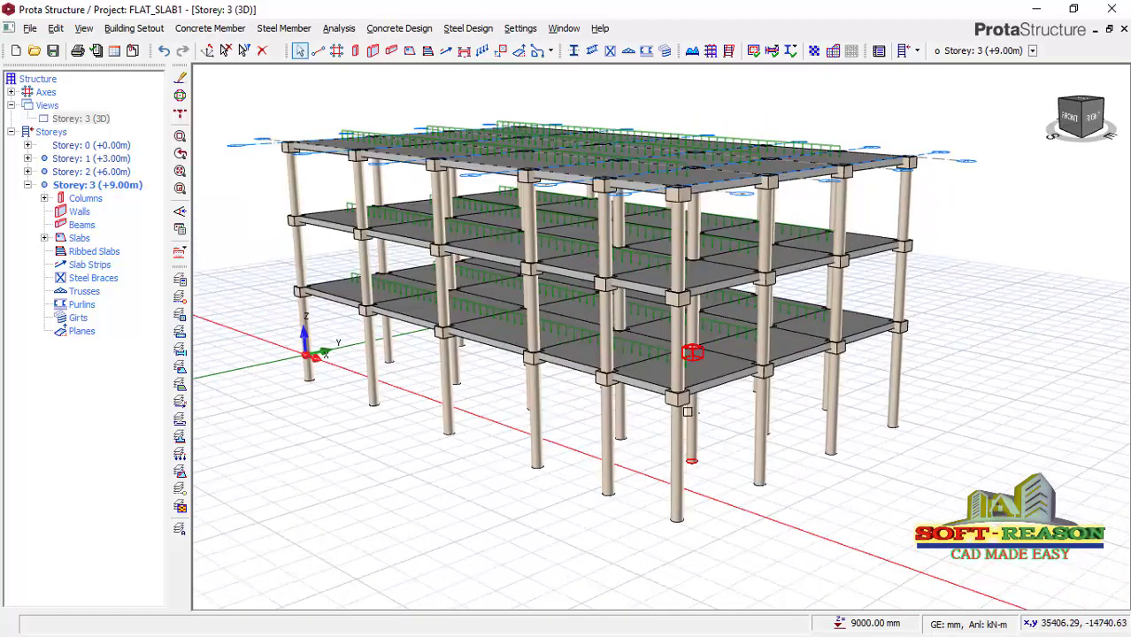
scroll(693, 352, "down", 1)
mouse_move(679, 400)
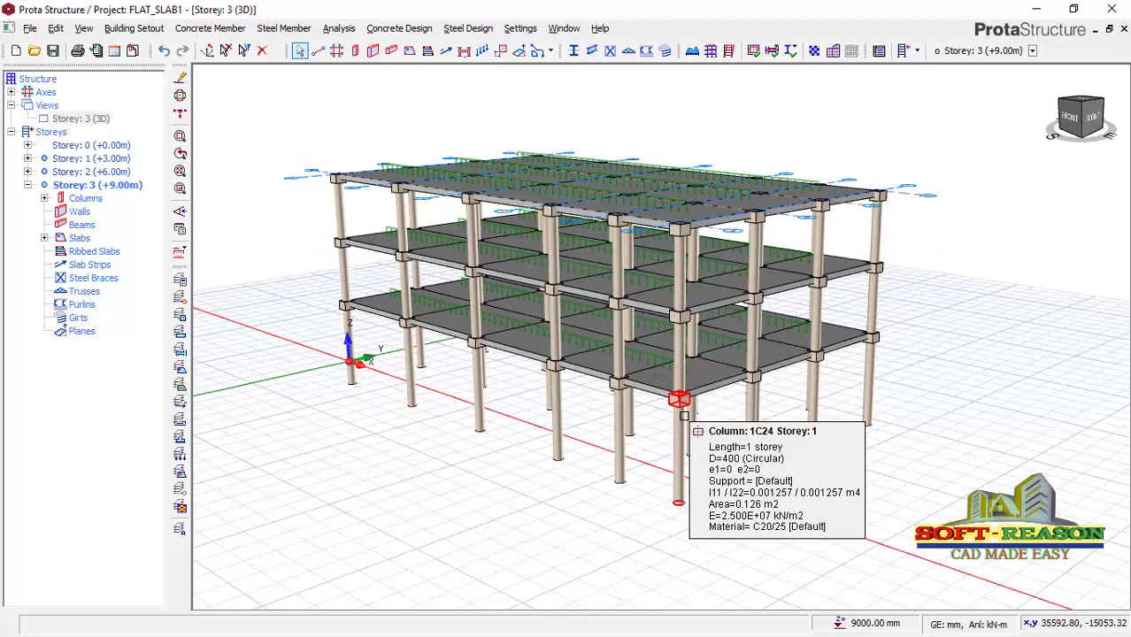
scroll(679, 399, "up", 1)
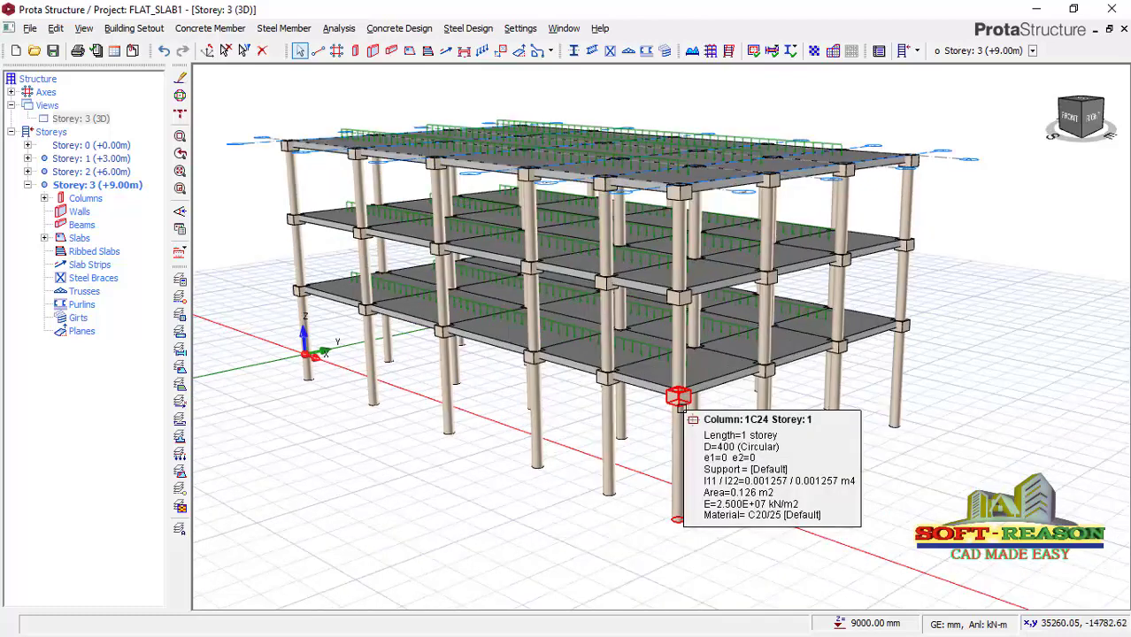
mouse_move(692, 370)
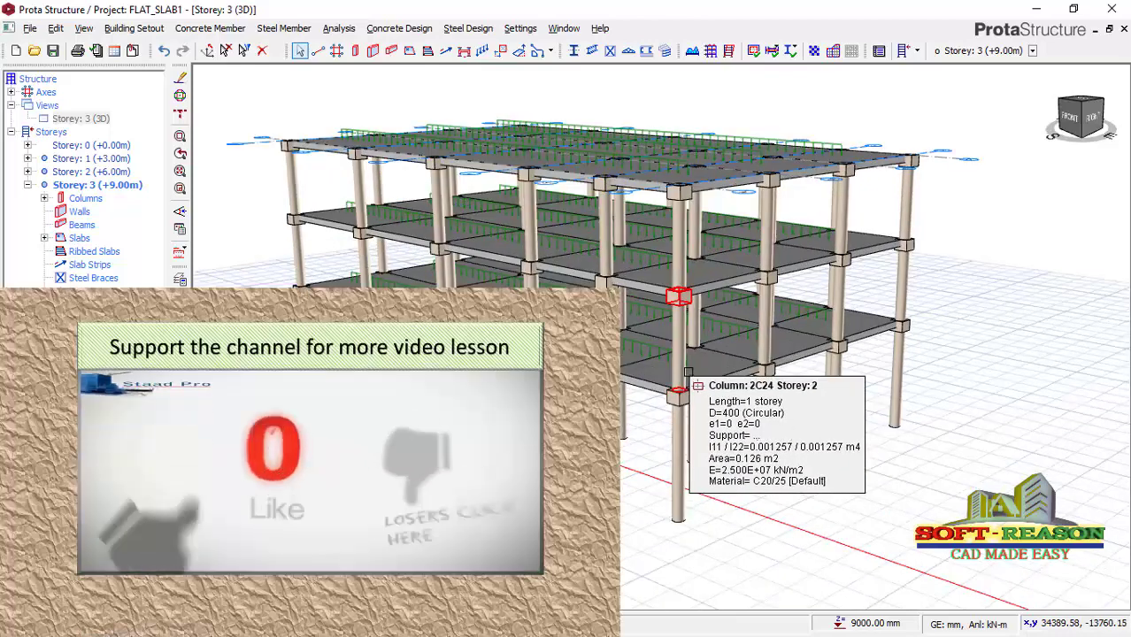
scroll(699, 374, "up", 1)
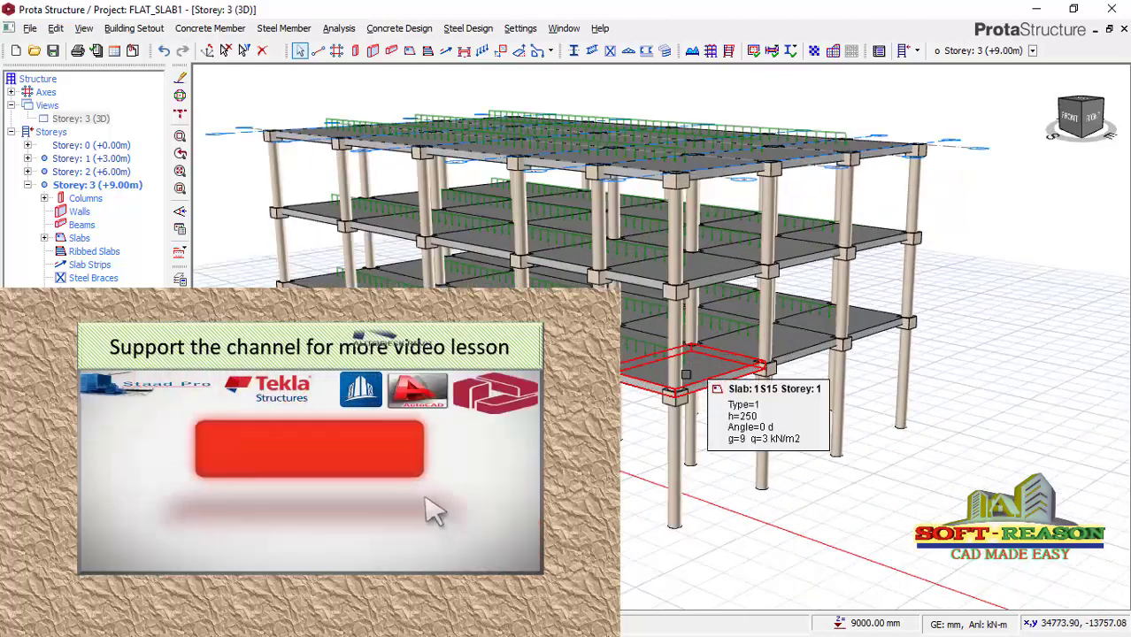
mouse_move(522, 259)
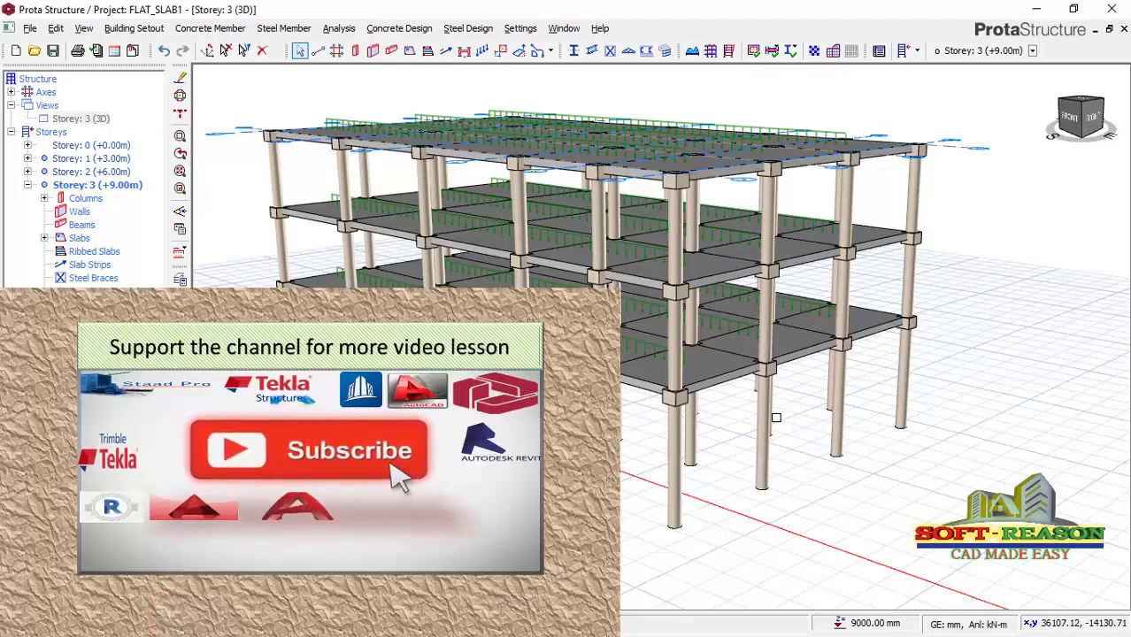
mouse_move(735, 422)
middle_mouse_down()
mouse_move(718, 436)
mouse_move(703, 423)
mouse_move(729, 492)
mouse_move(726, 439)
middle_mouse_up()
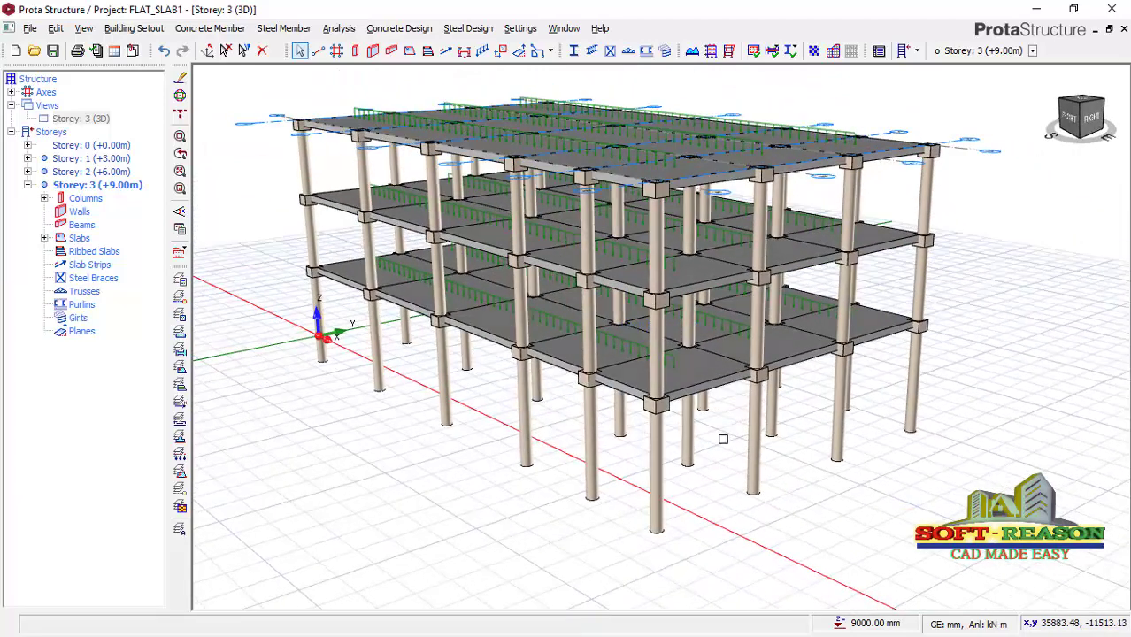